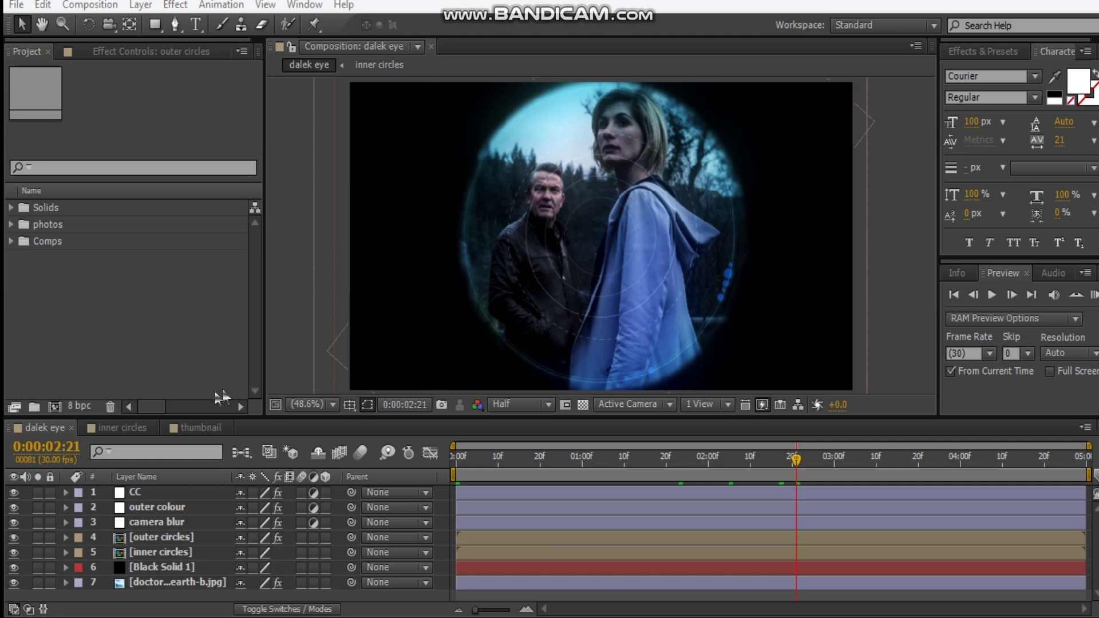
# Step: Create a new 1280×720, five-second composition named 'dalek eye'
pyautogui.click(55, 407)
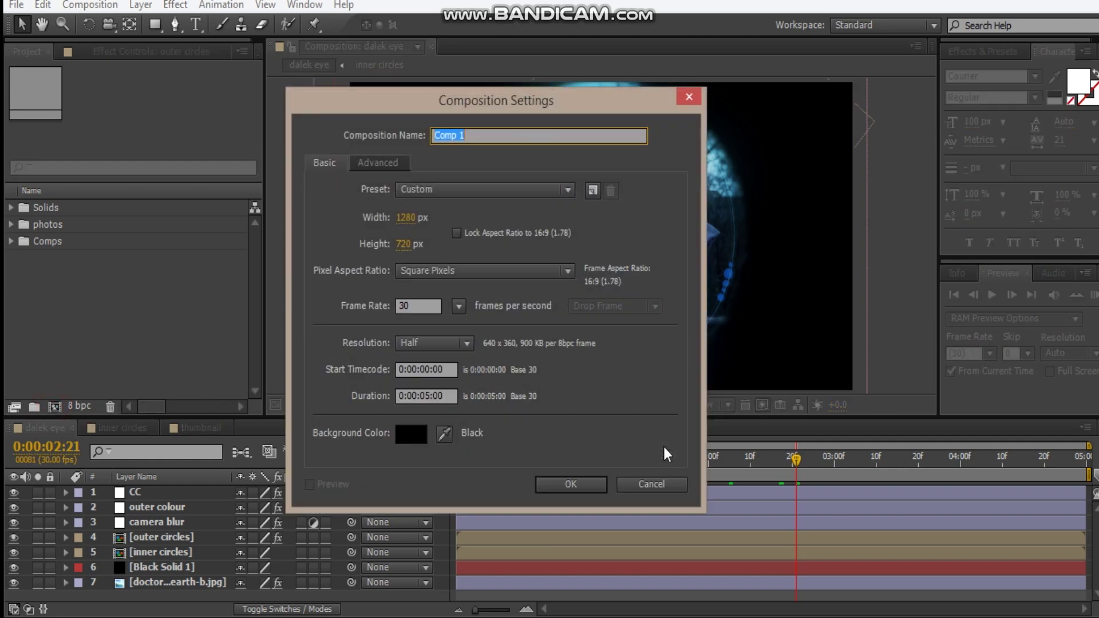
pyautogui.write('dalek')
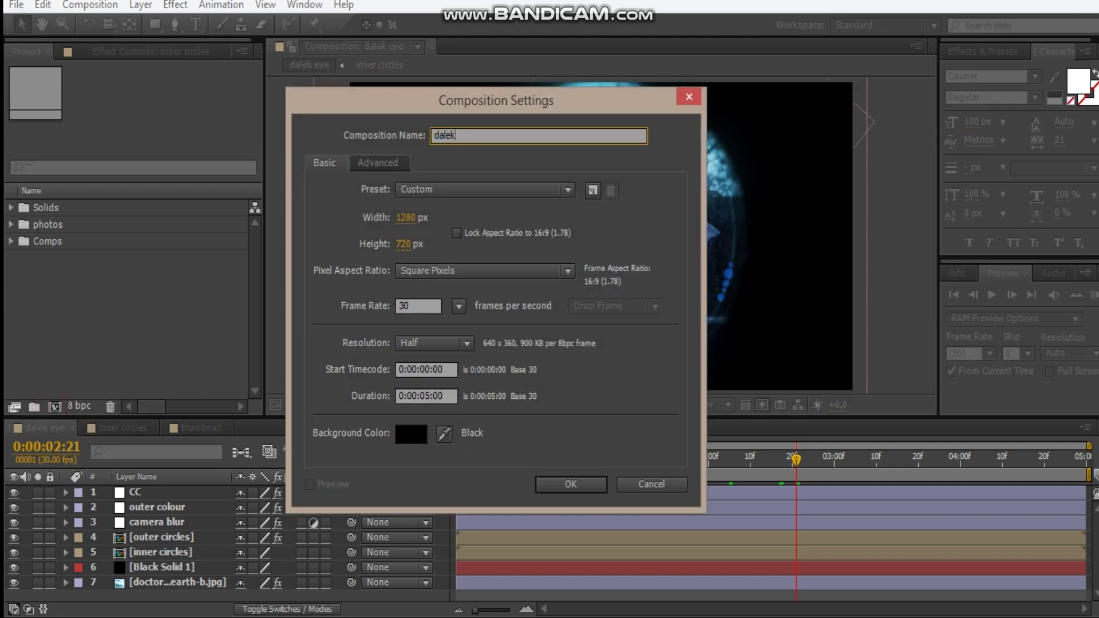
pyautogui.write(' eye')
pyautogui.click(599, 483)
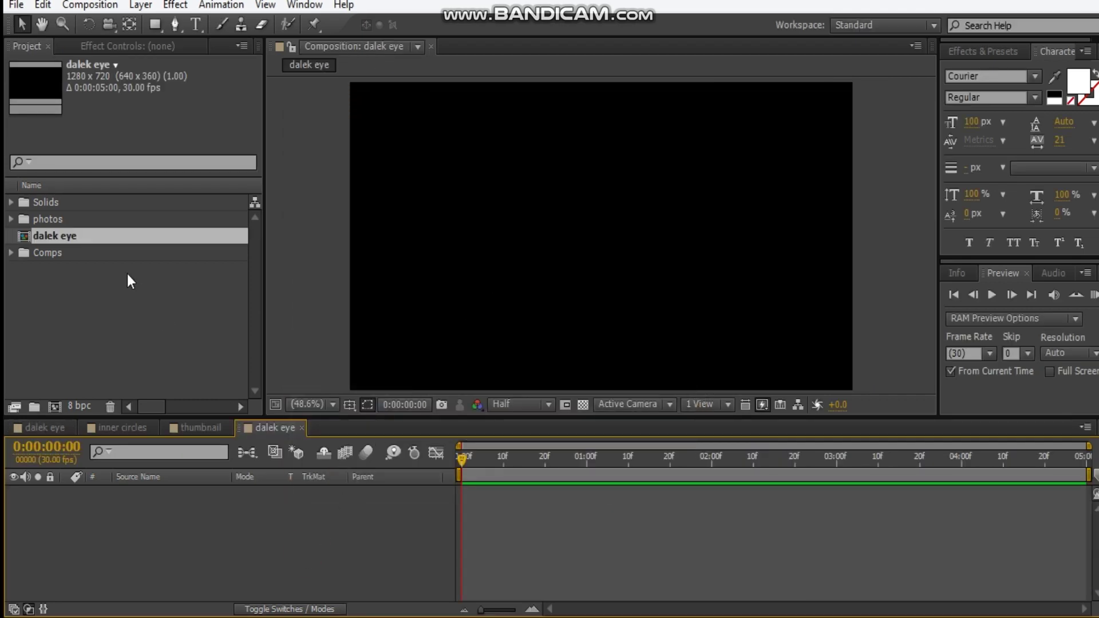
# Step: Add a black solid layer with Ctrl+Y and hide it
pyautogui.hotkey('ctrl', 'y')
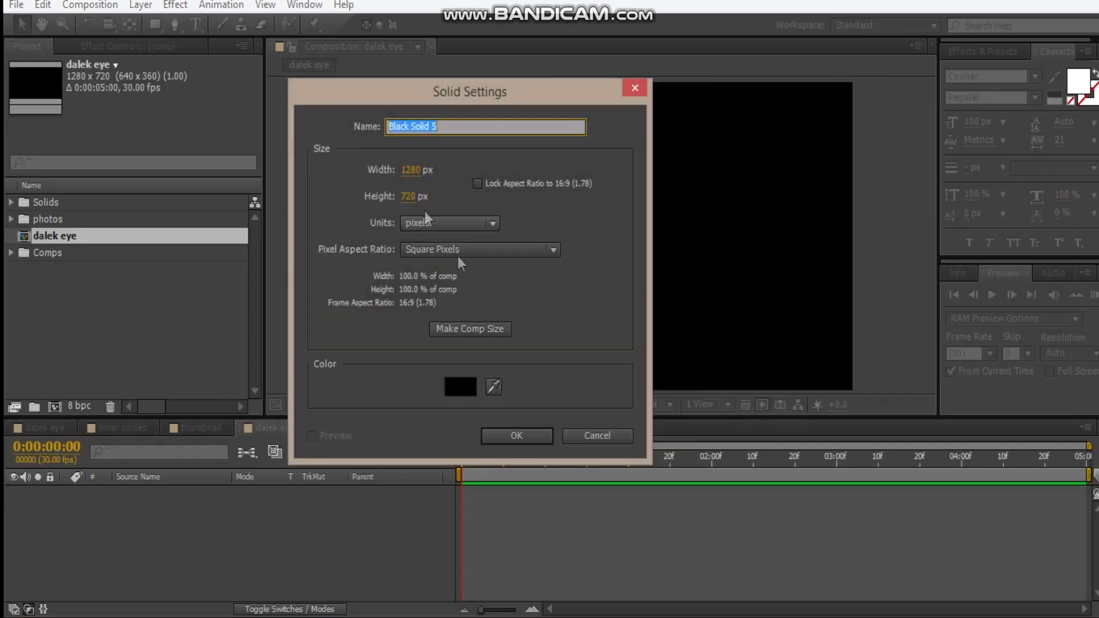
pyautogui.click(497, 440)
pyautogui.click(14, 493)
# Step: Drag the Doctor Who photo from the photos folder into 'dalek eye' and move it lower in frame
pyautogui.click(11, 224)
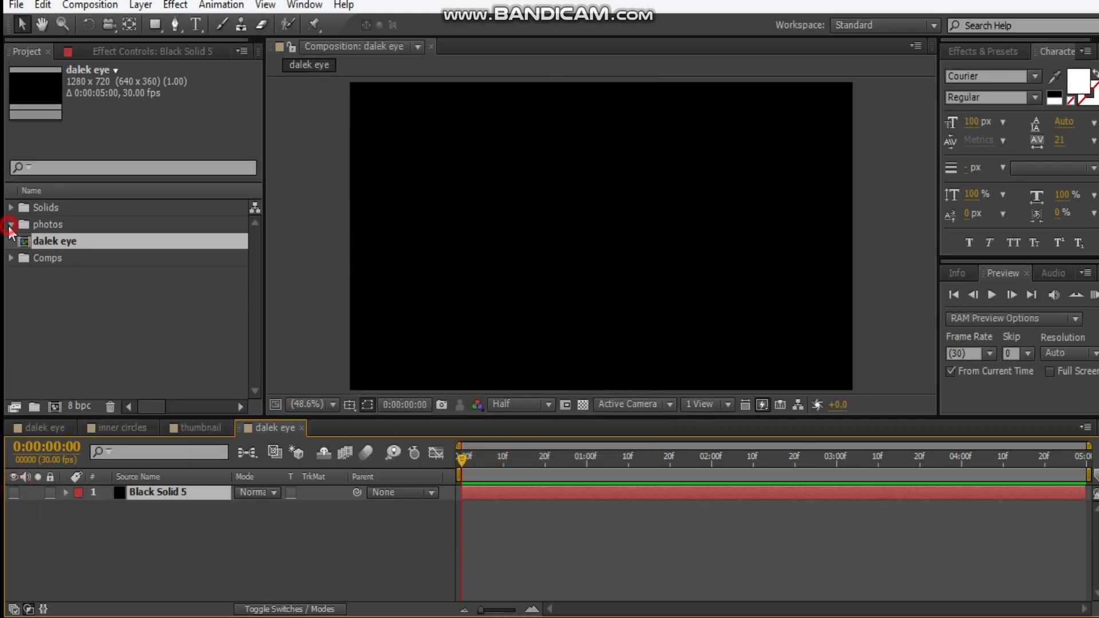
pyautogui.click(152, 261)
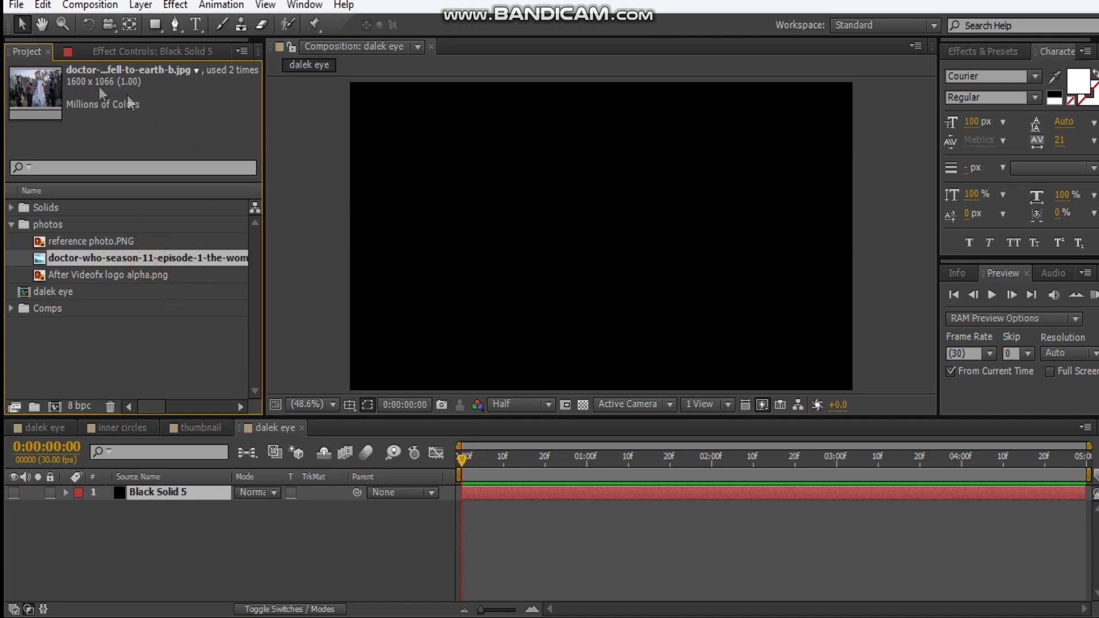
pyautogui.moveTo(85, 259); pyautogui.dragTo(208, 533)
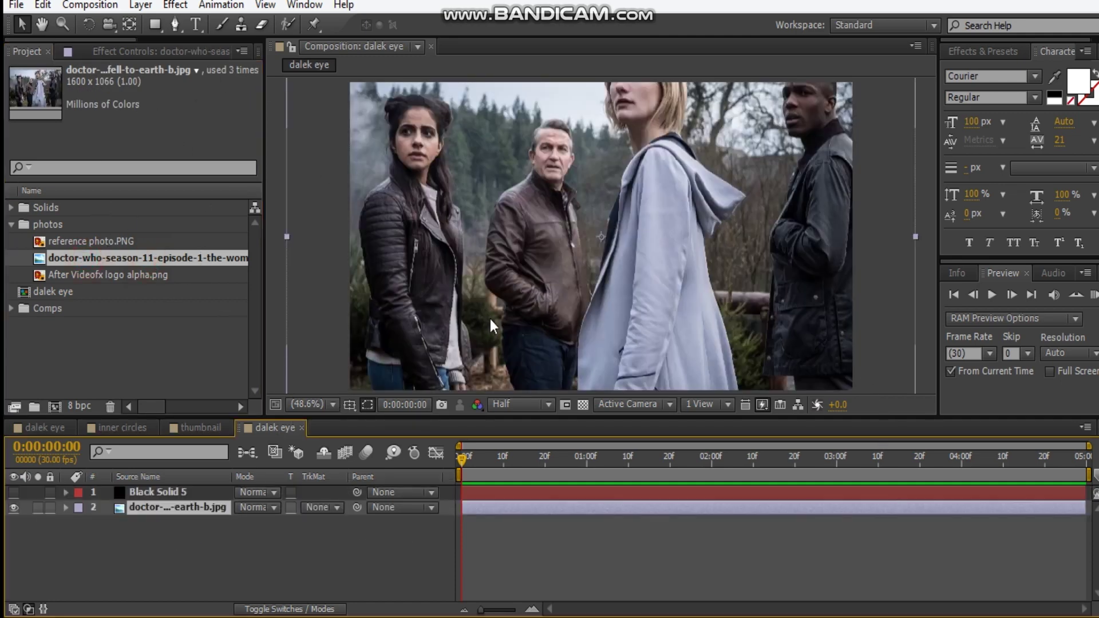
pyautogui.scroll(-2, 561, 266)
pyautogui.moveTo(586, 254); pyautogui.dragTo(575, 290)
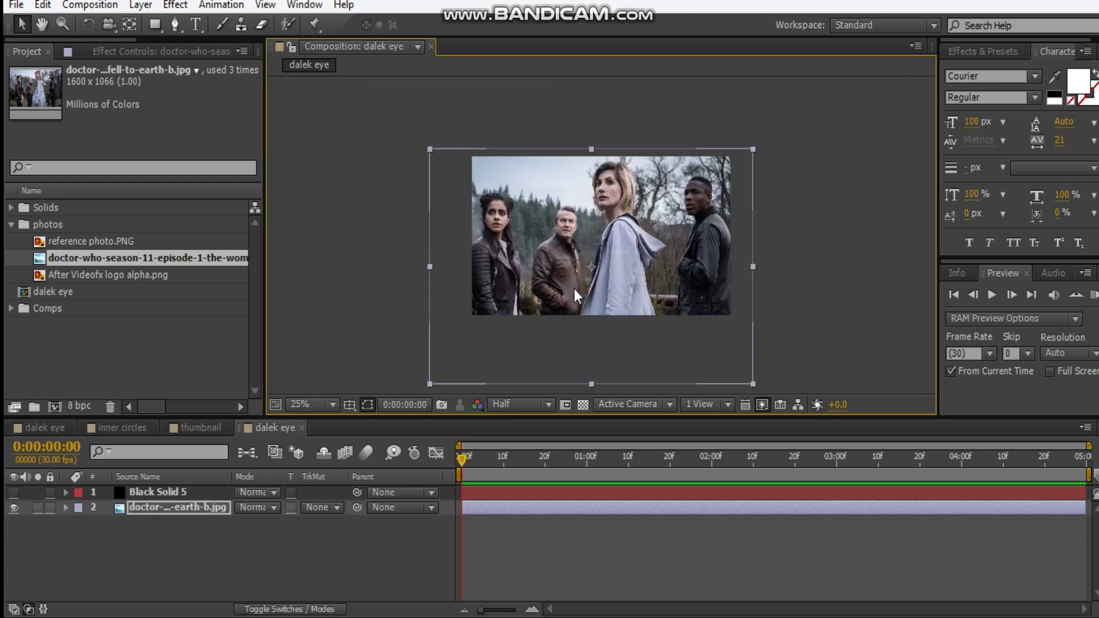
pyautogui.scroll(2, 576, 276)
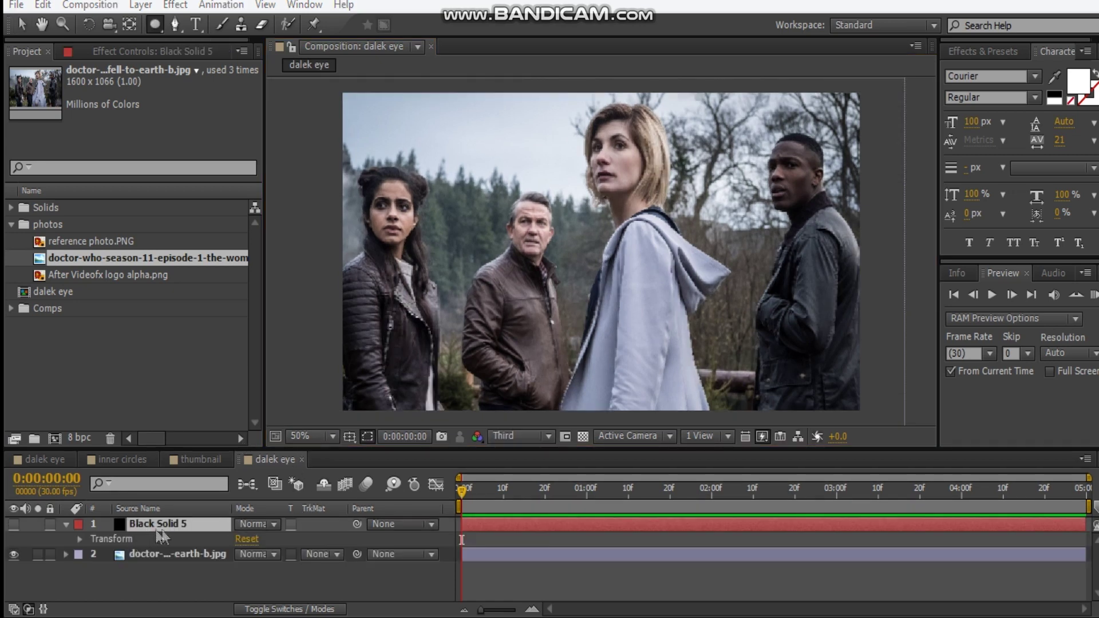
# Step: Draw an ellipse mask on the black solid, unhide it, and set the mask to Subtract
pyautogui.moveTo(599, 260)
pyautogui.mouseDown()
pyautogui.moveTo(649, 312)
pyautogui.moveTo(741, 363)
pyautogui.mouseUp()
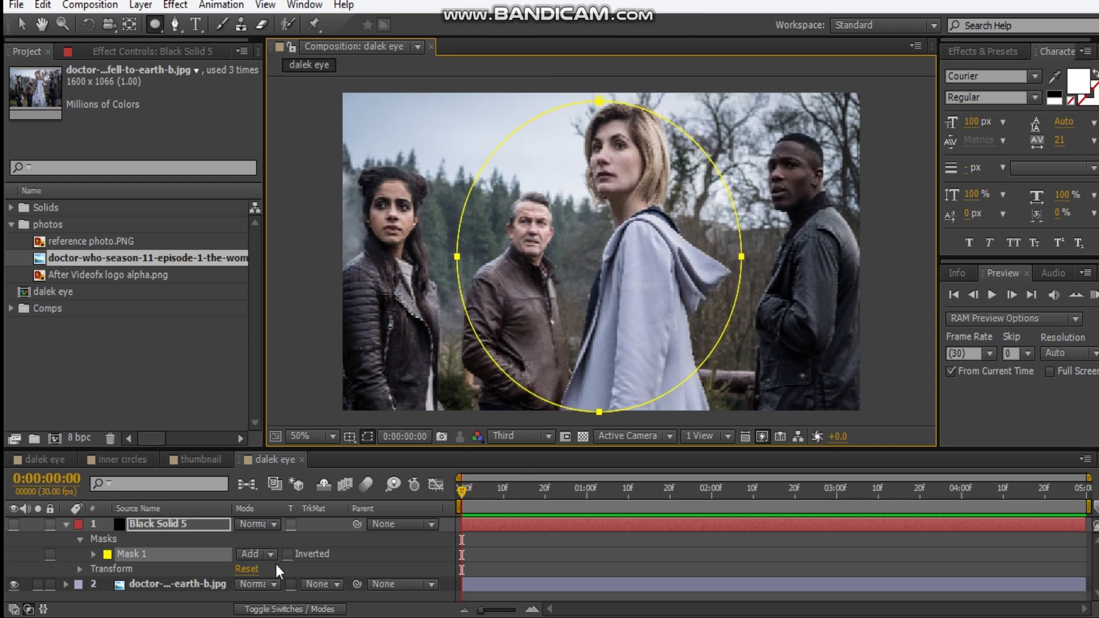
pyautogui.click(14, 524)
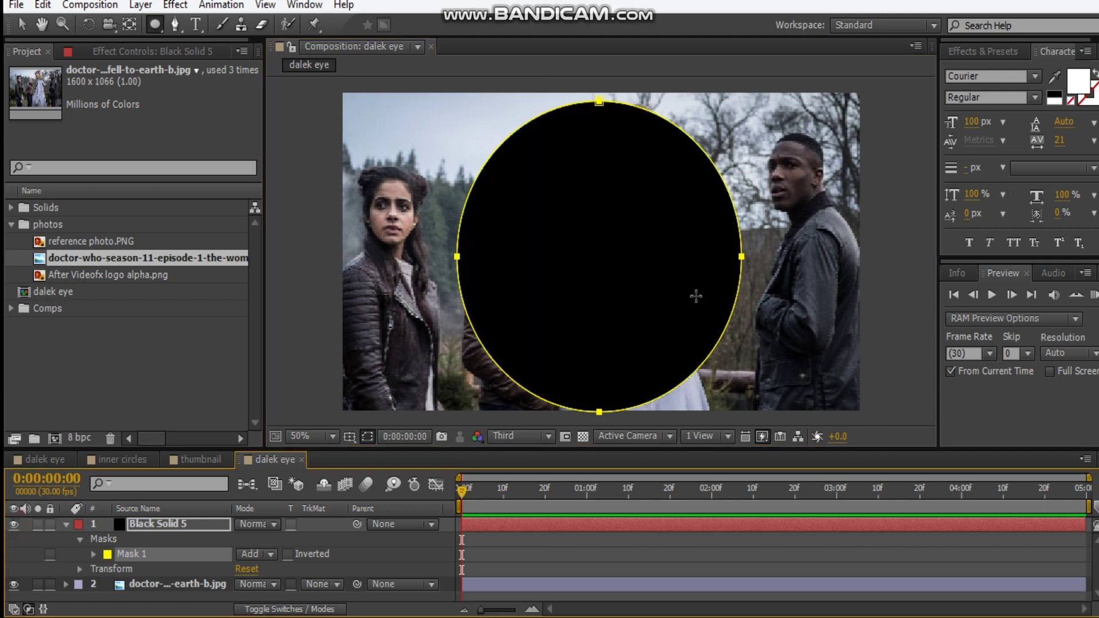
pyautogui.click(252, 553)
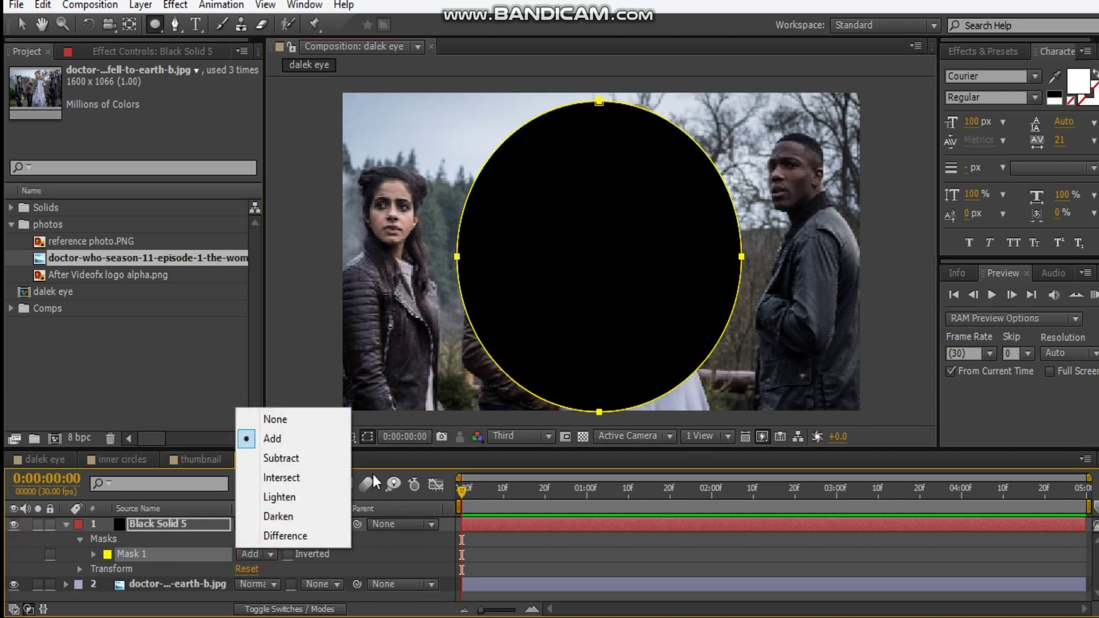
pyautogui.click(297, 461)
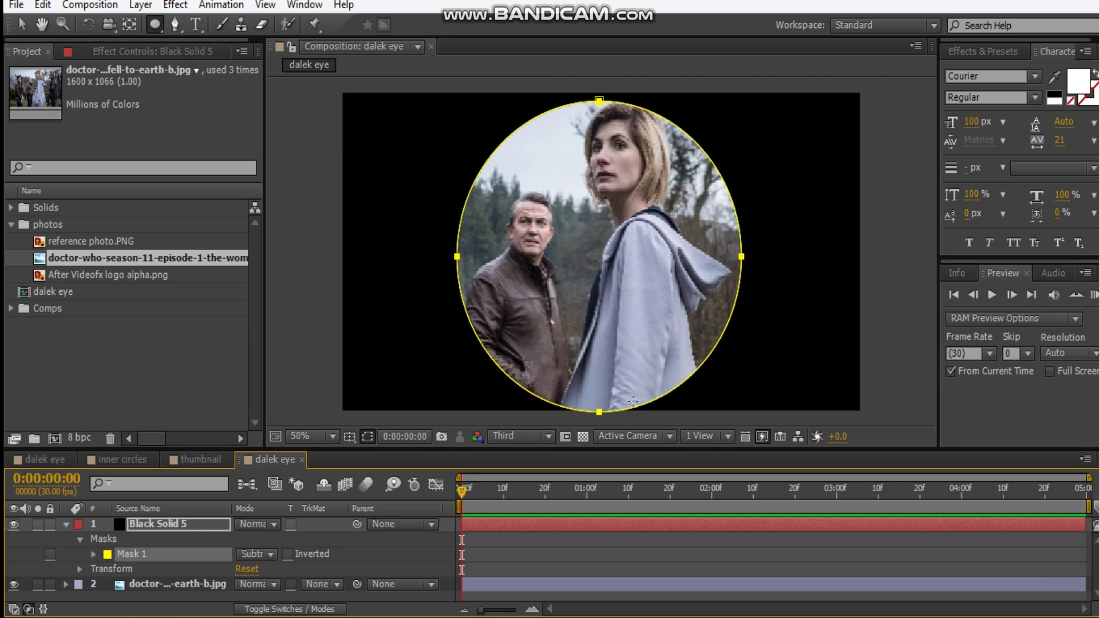
# Step: Free-transform the mask to enlarge it slightly and nudge it up and left
pyautogui.press('v')
pyautogui.doubleClick(640, 405)
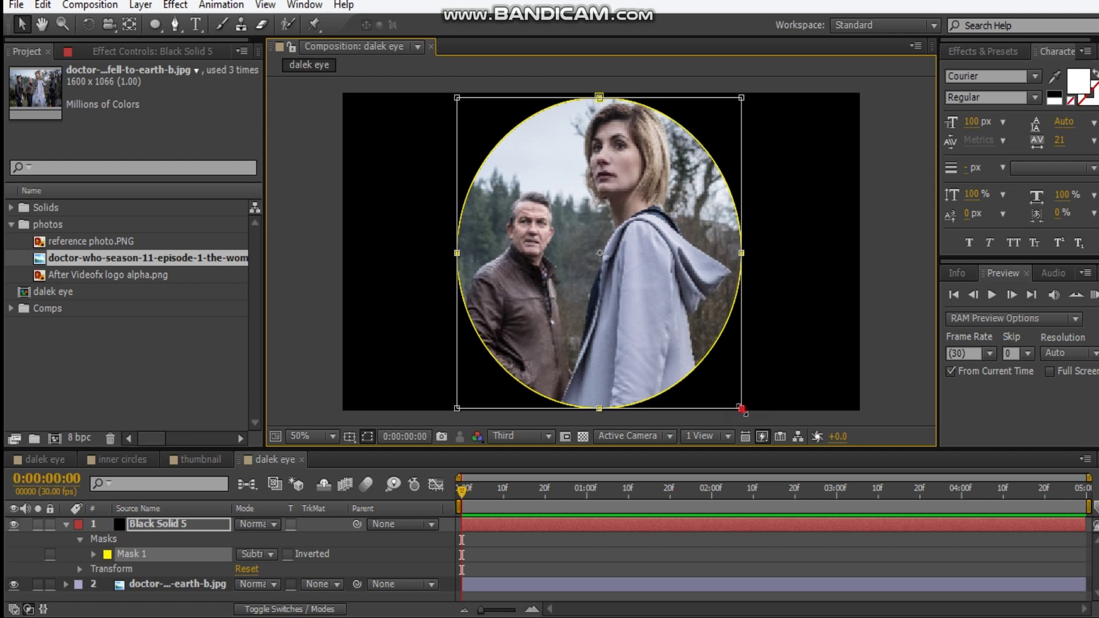
pyautogui.moveTo(742, 408); pyautogui.dragTo(746, 413)
pyautogui.moveTo(702, 379); pyautogui.dragTo(698, 375)
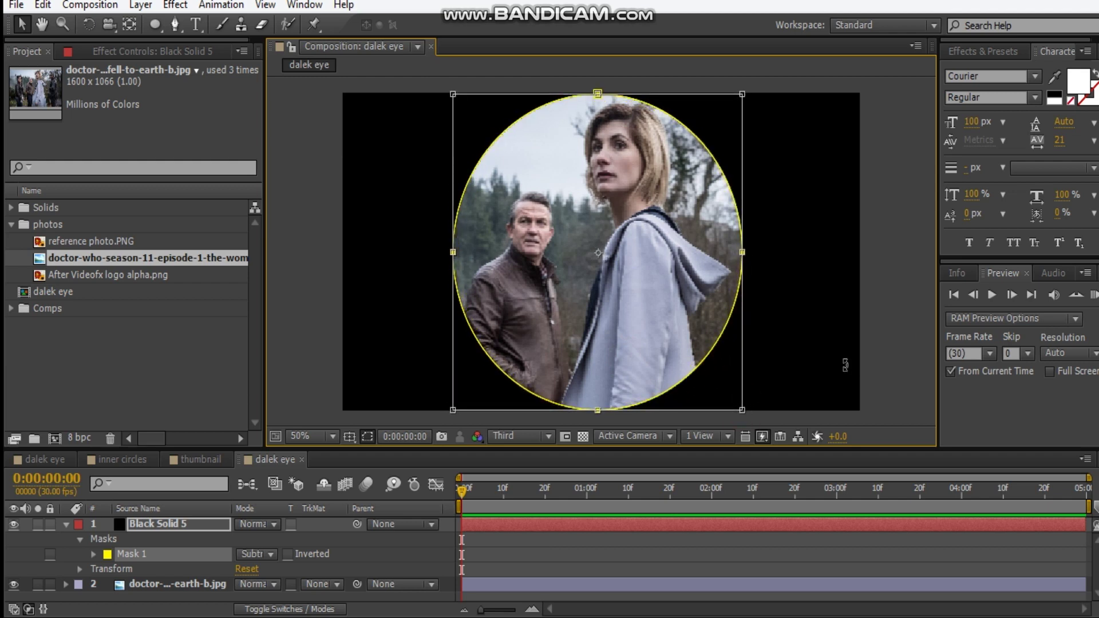
# Step: Feather the mask by 15 pixels, hide the mask outline, and deselect the solid
pyautogui.press('f')
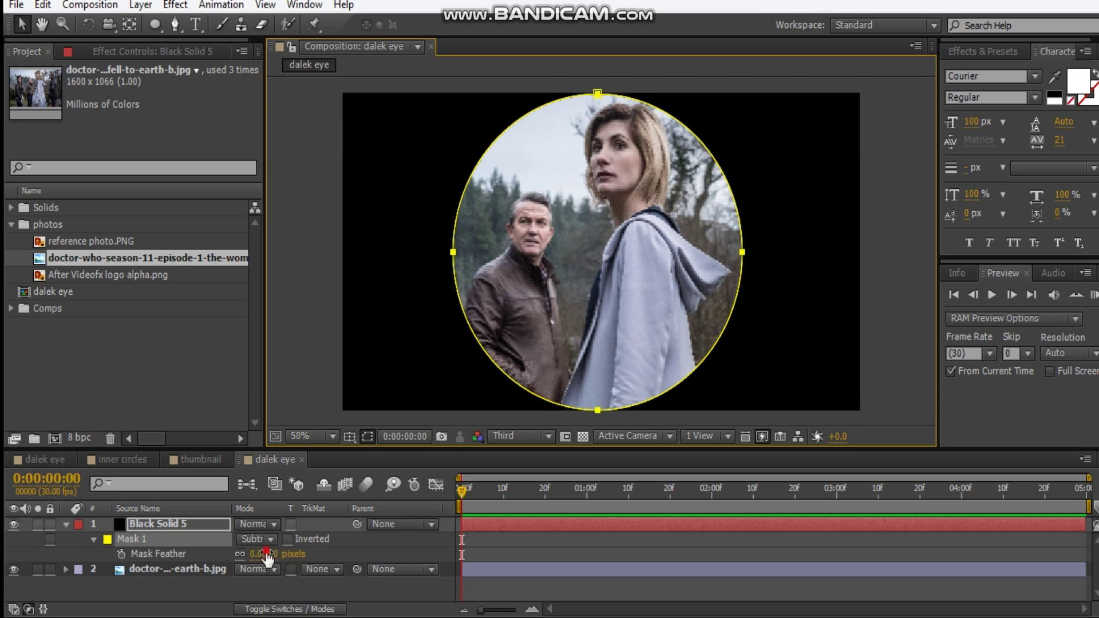
pyautogui.click(267, 555)
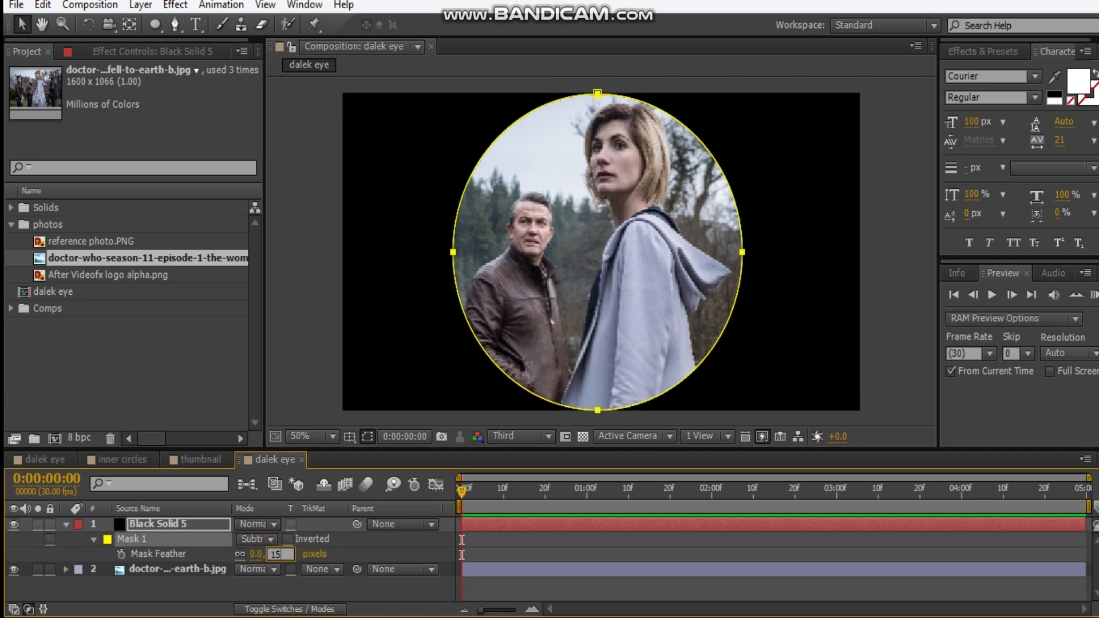
pyautogui.press('Return')
pyautogui.click(367, 438)
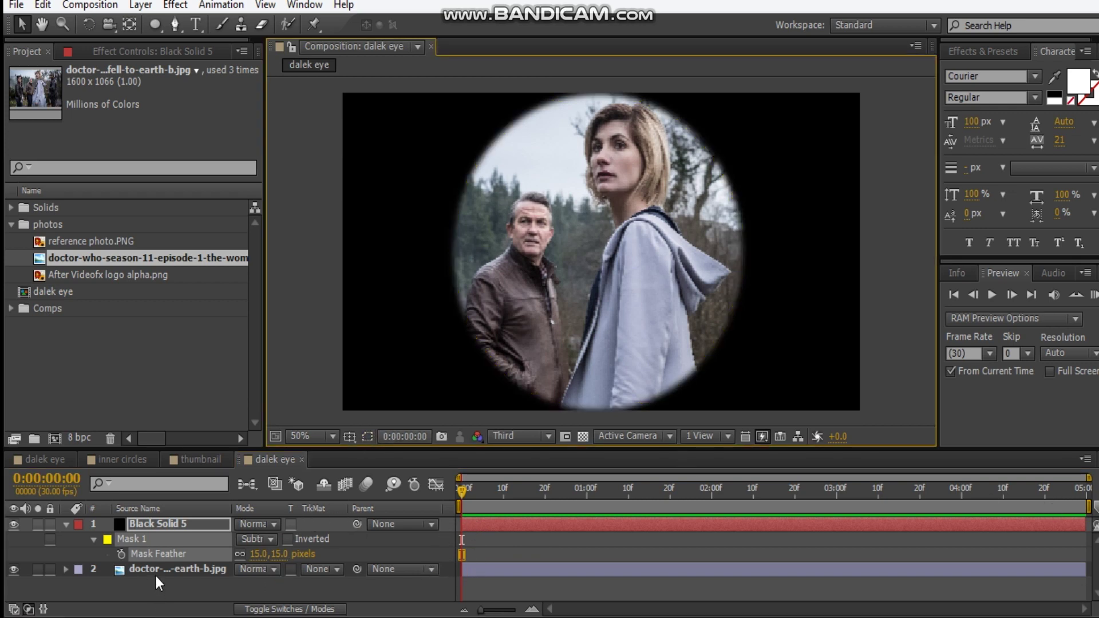
pyautogui.click(196, 572)
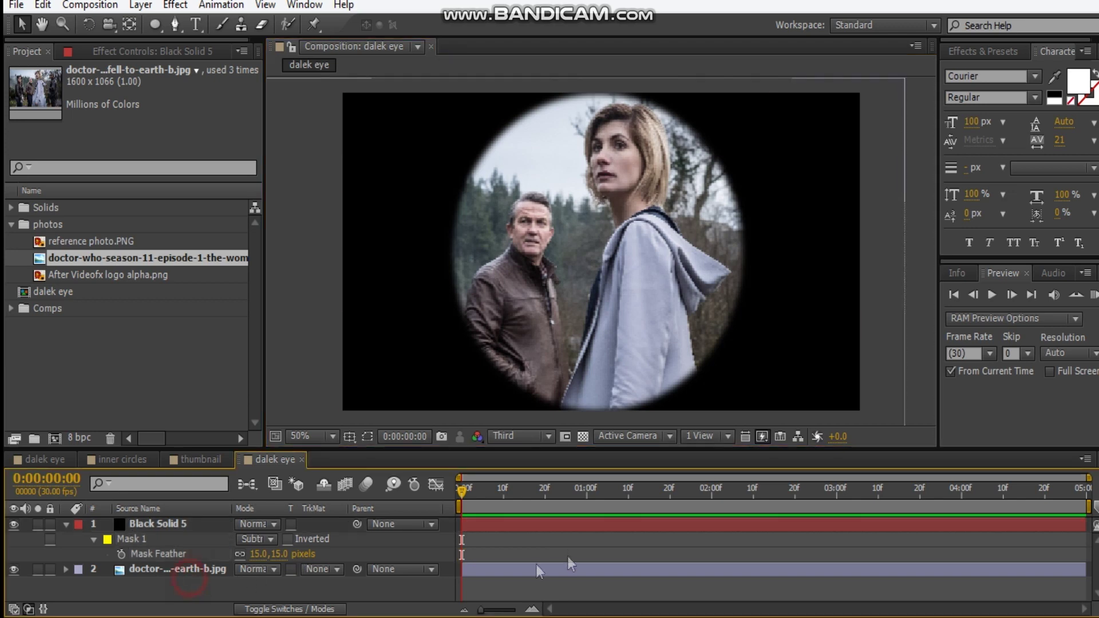
# Step: Frame the photo on the left figures and set a starting Position keyframe at 964,500
pyautogui.moveTo(303, 251); pyautogui.dragTo(454, 256)
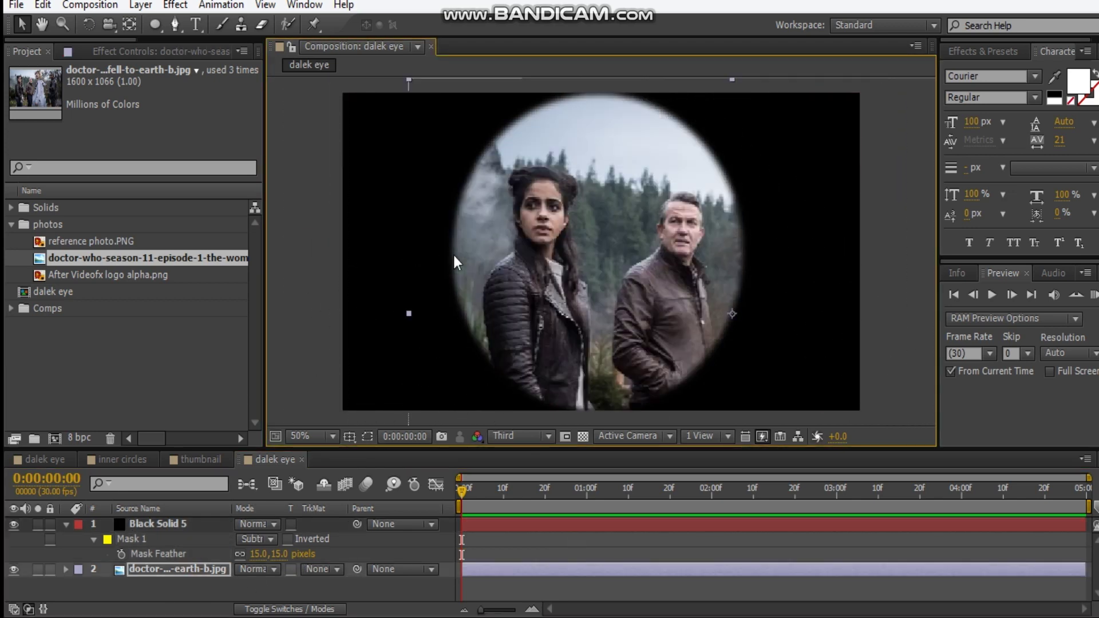
pyautogui.press('p')
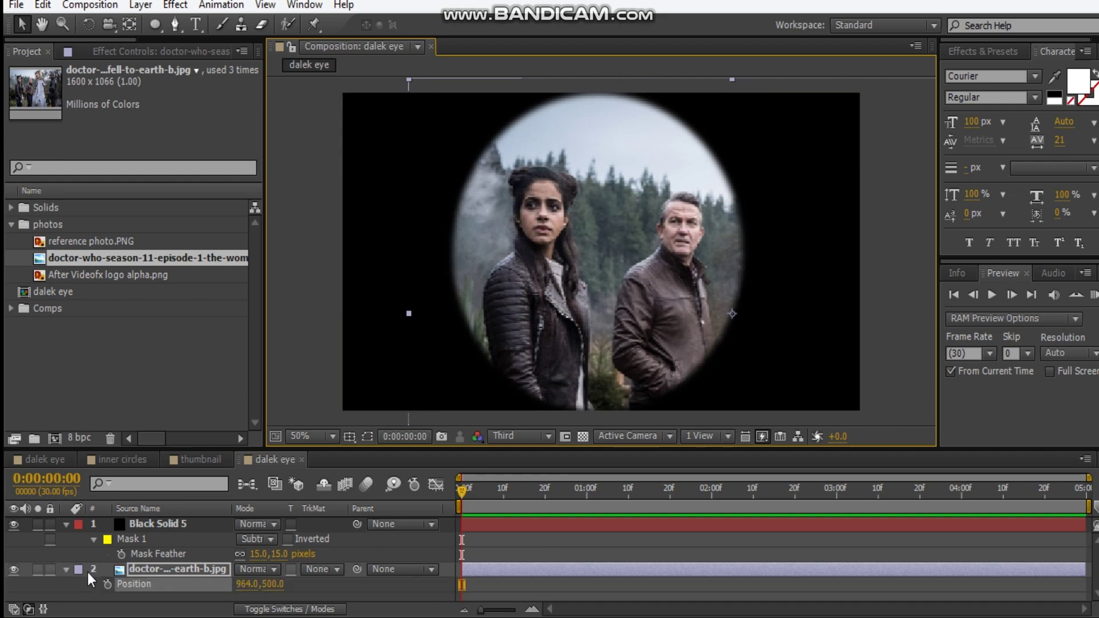
pyautogui.click(107, 583)
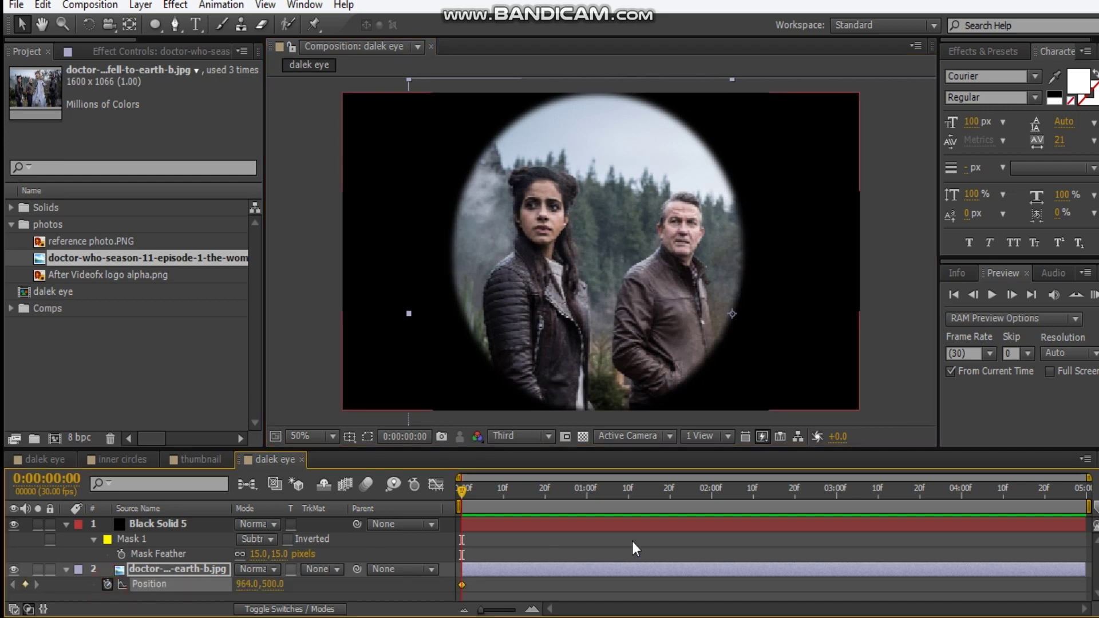
# Step: At the last frame, slide the photo left to set the ending Position keyframe
pyautogui.click(461, 491)
pyautogui.press('End')
pyautogui.moveTo(836, 275); pyautogui.dragTo(576, 283)
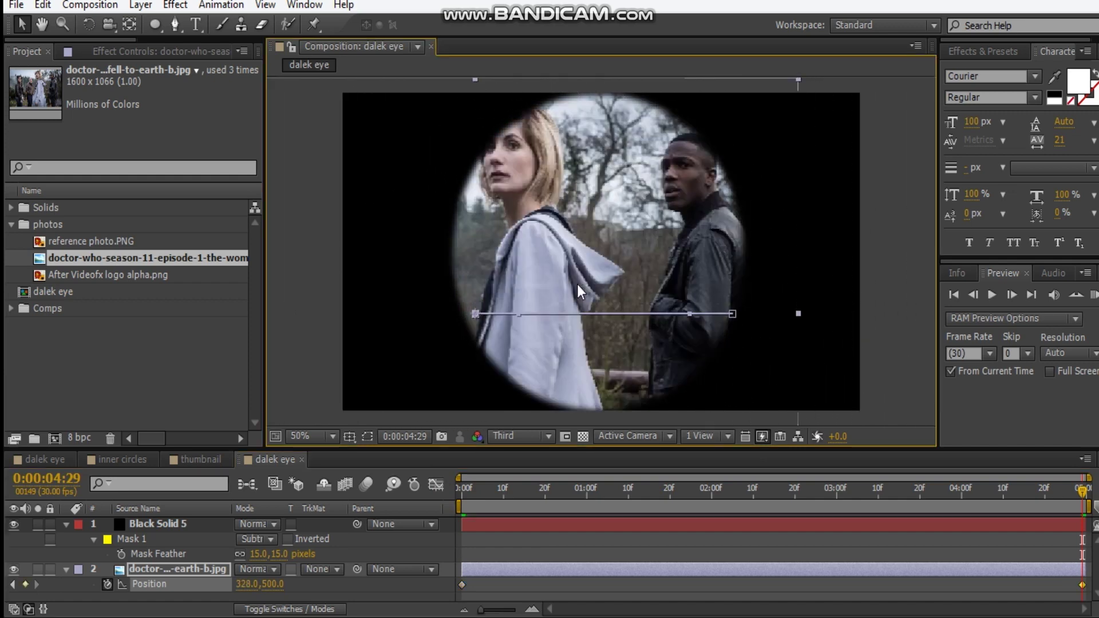
pyautogui.moveTo(740, 270); pyautogui.dragTo(710, 273)
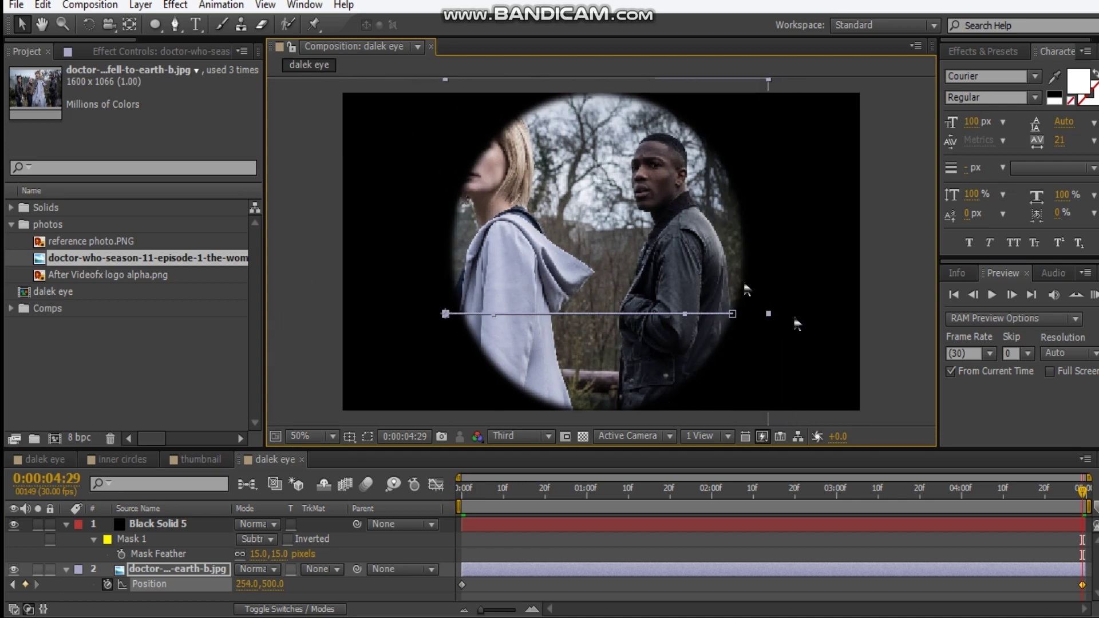
# Step: Preview the pan, return to about 2s 11f, and collapse both layers' properties
pyautogui.press('space')
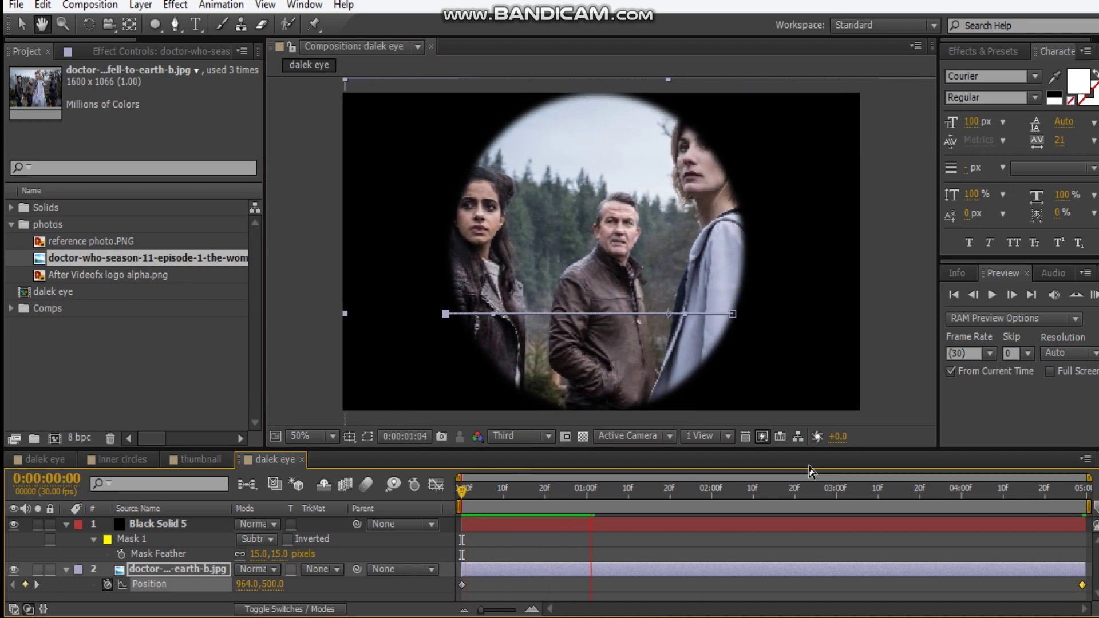
pyautogui.press('space')
pyautogui.click(754, 491)
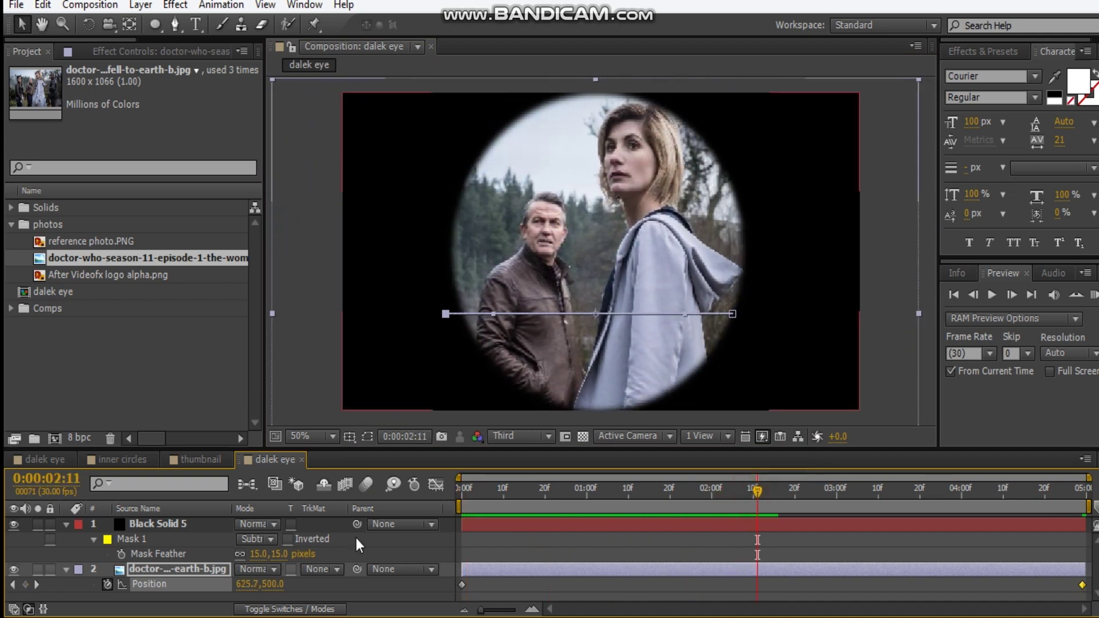
pyautogui.click(66, 523)
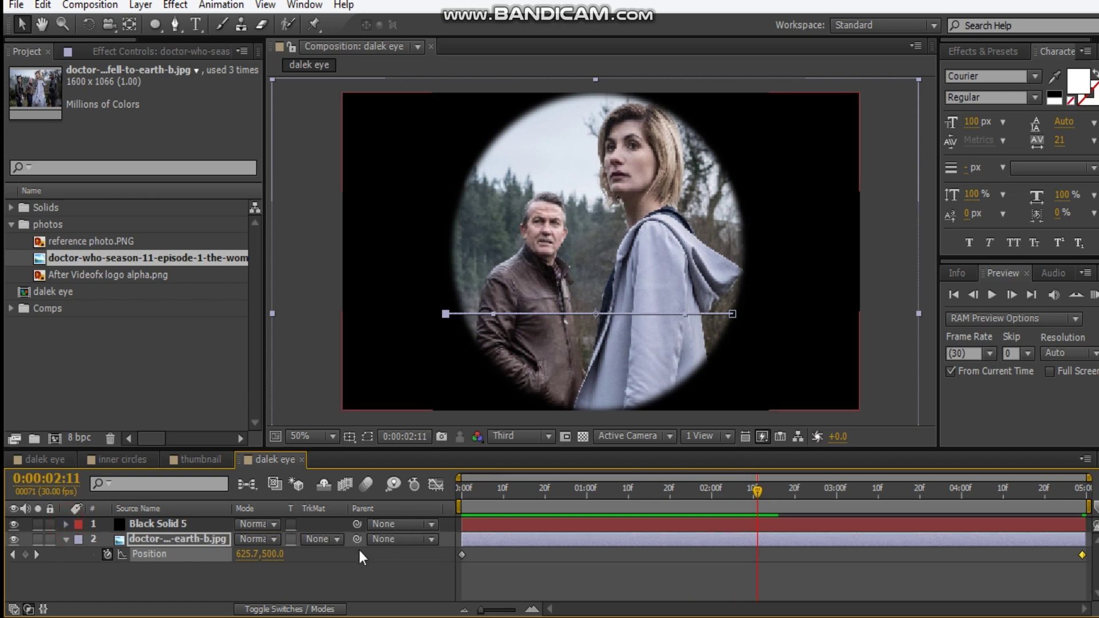
pyautogui.click(67, 541)
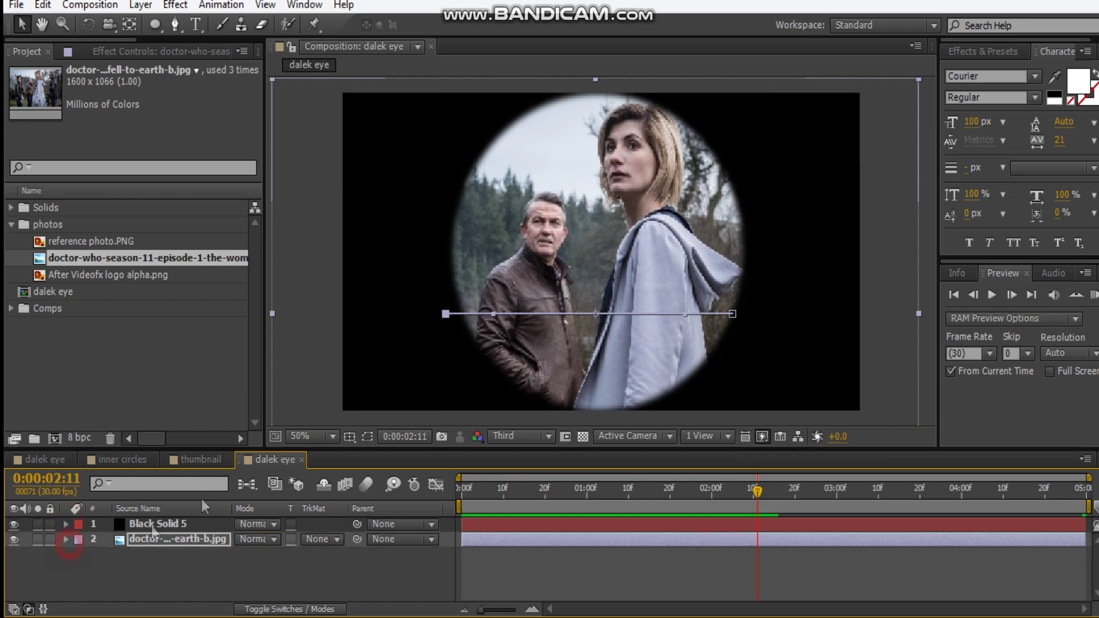
# Step: Draw a small circle shape layer over the photo's centre and delete its fill, leaving only the outline
pyautogui.click(187, 564)
pyautogui.click(155, 24)
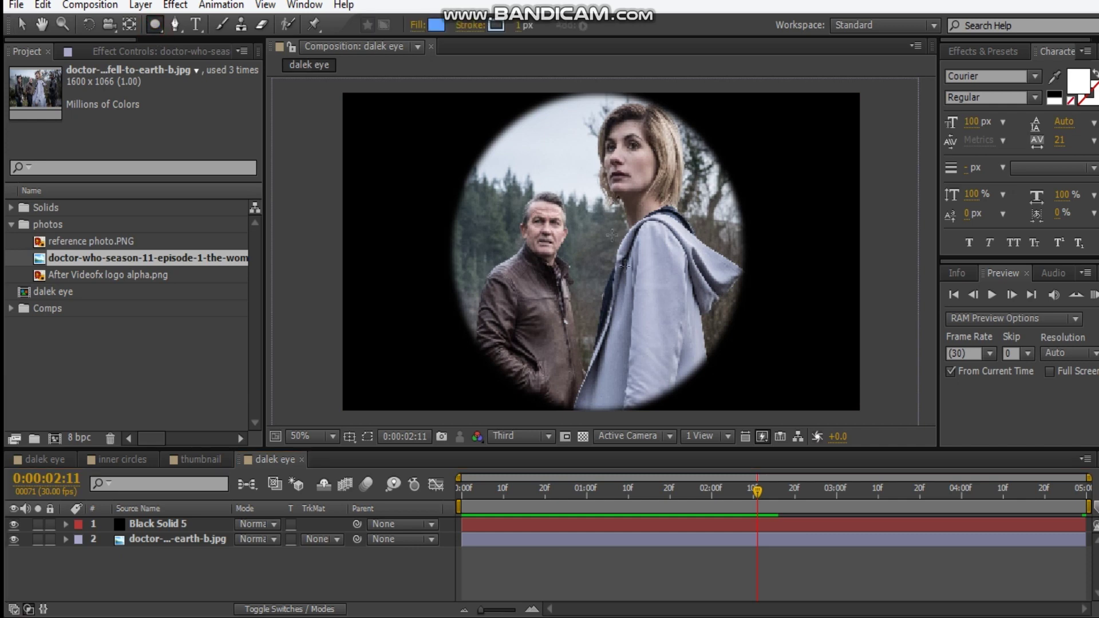
pyautogui.moveTo(600, 243); pyautogui.dragTo(645, 285)
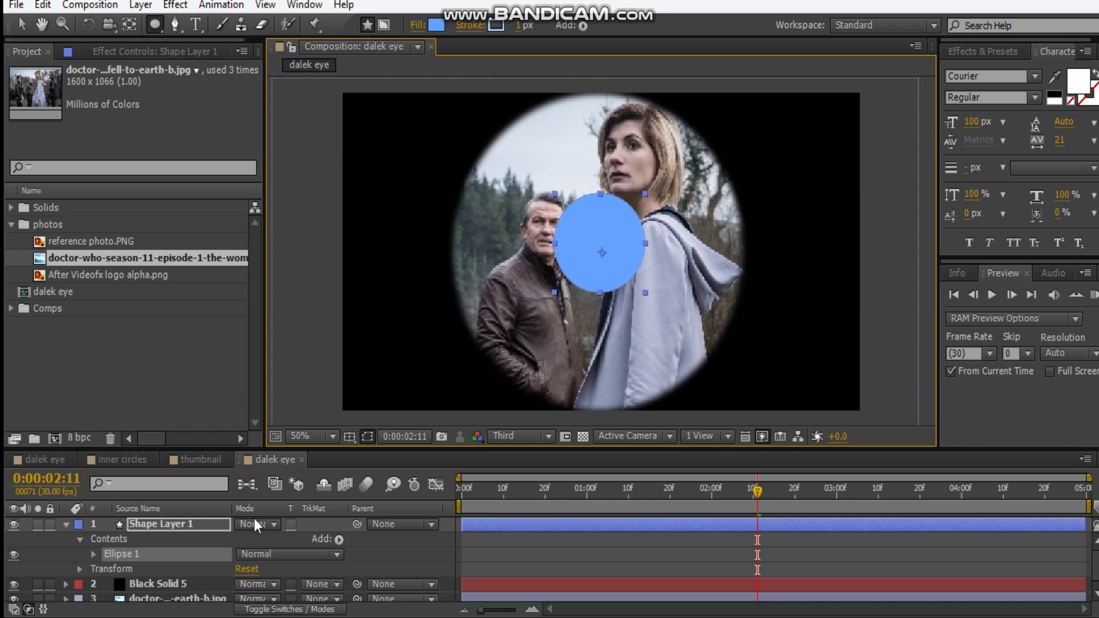
pyautogui.click(94, 554)
pyautogui.scroll(-3, 140, 545)
pyautogui.click(143, 535)
pyautogui.press('Delete')
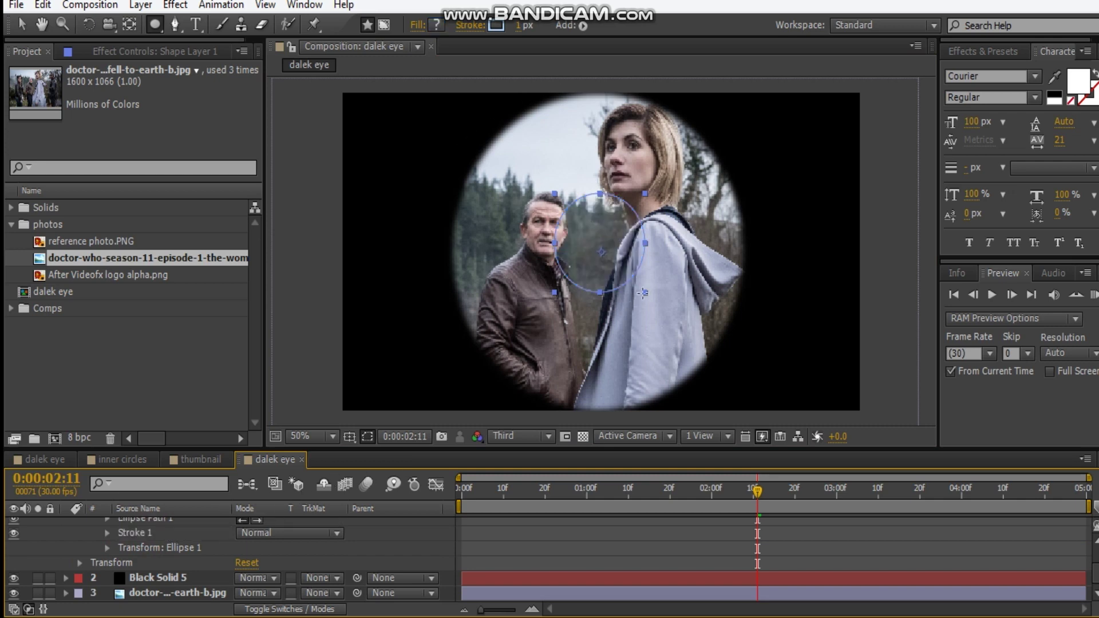
pyautogui.scroll(1, 588, 216)
pyautogui.click(366, 436)
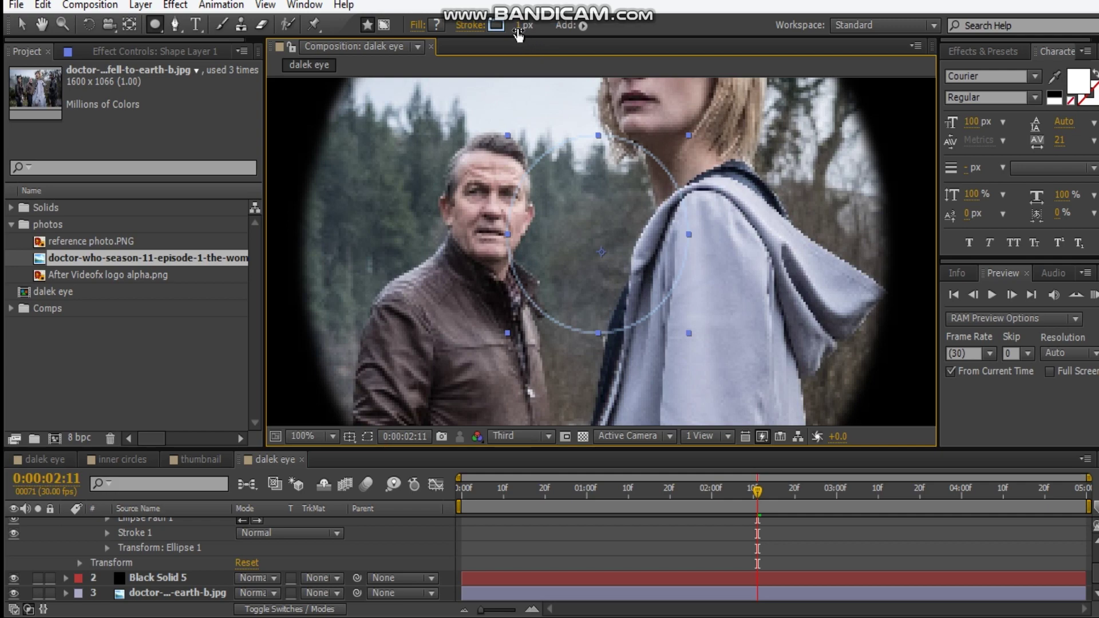
# Step: Set the circle's stroke to pale blue B9DCFF and the preview resolution to Half
pyautogui.click(496, 25)
pyautogui.moveTo(98, 181)
pyautogui.mouseDown()
pyautogui.moveTo(78, 171)
pyautogui.moveTo(88, 173)
pyautogui.mouseUp()
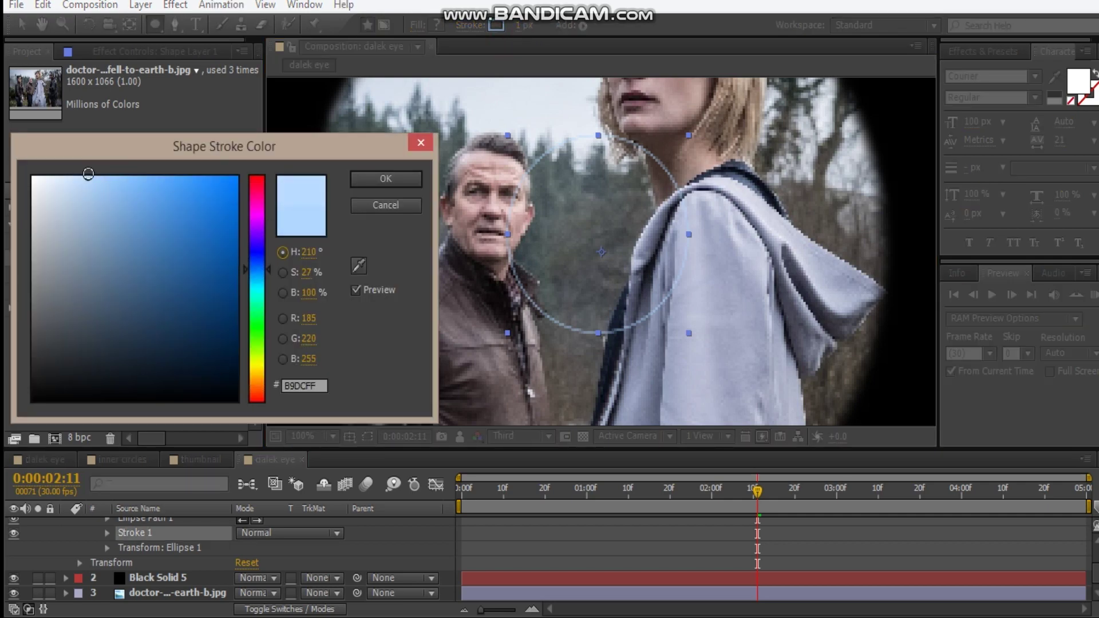
pyautogui.click(385, 179)
pyautogui.click(501, 436)
pyautogui.click(501, 436)
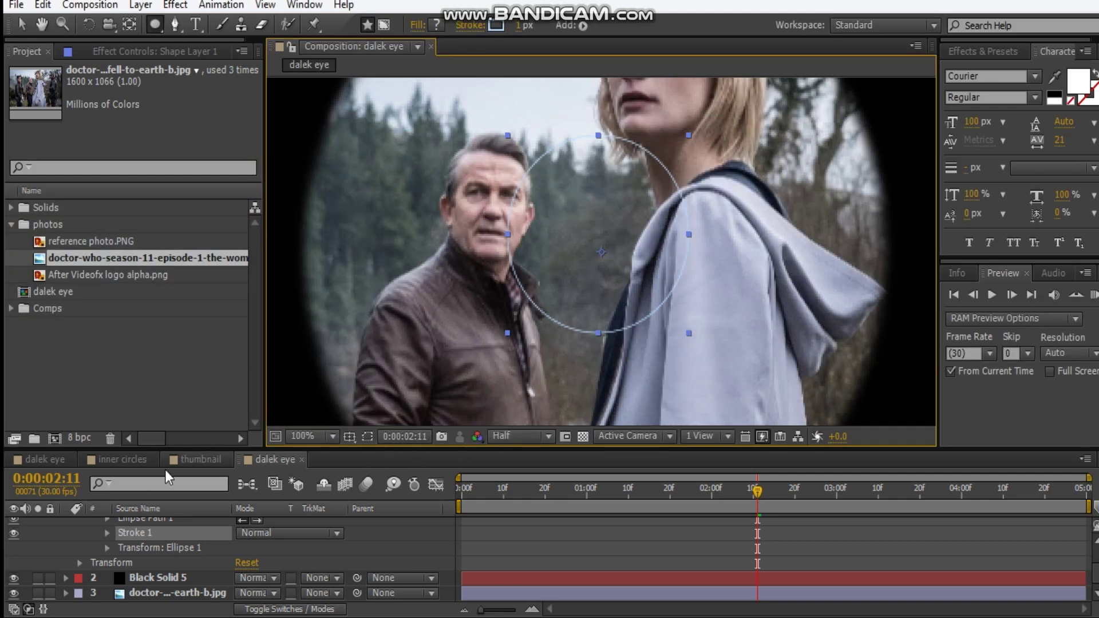
pyautogui.scroll(3, 122, 534)
pyautogui.click(66, 524)
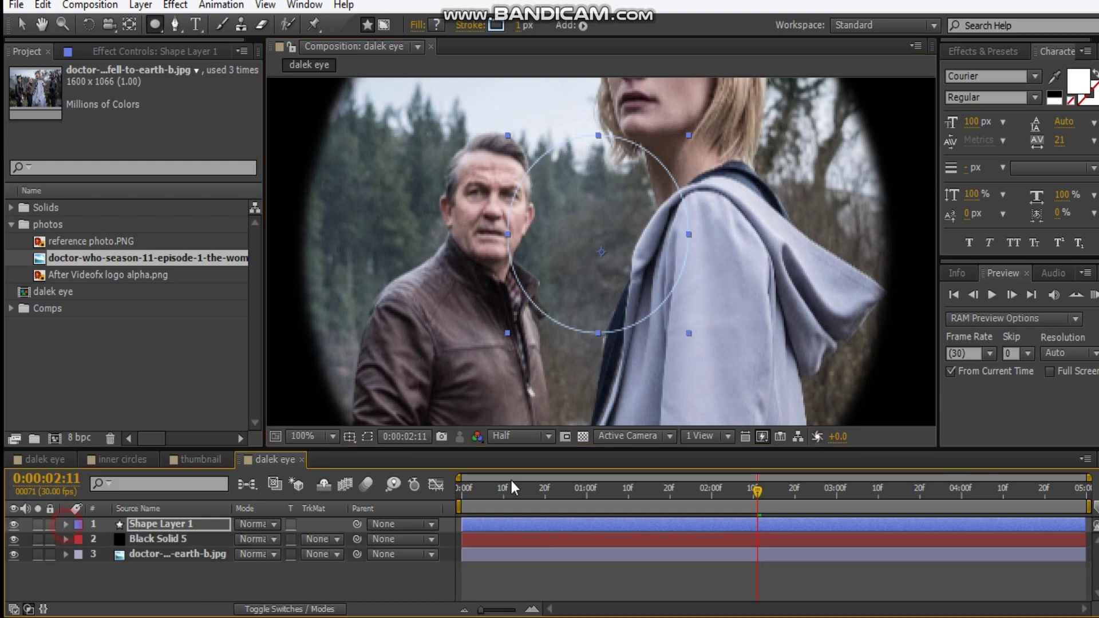
# Step: Set Shape Layer 1 to Screen blend mode at 50% opacity
pyautogui.click(256, 524)
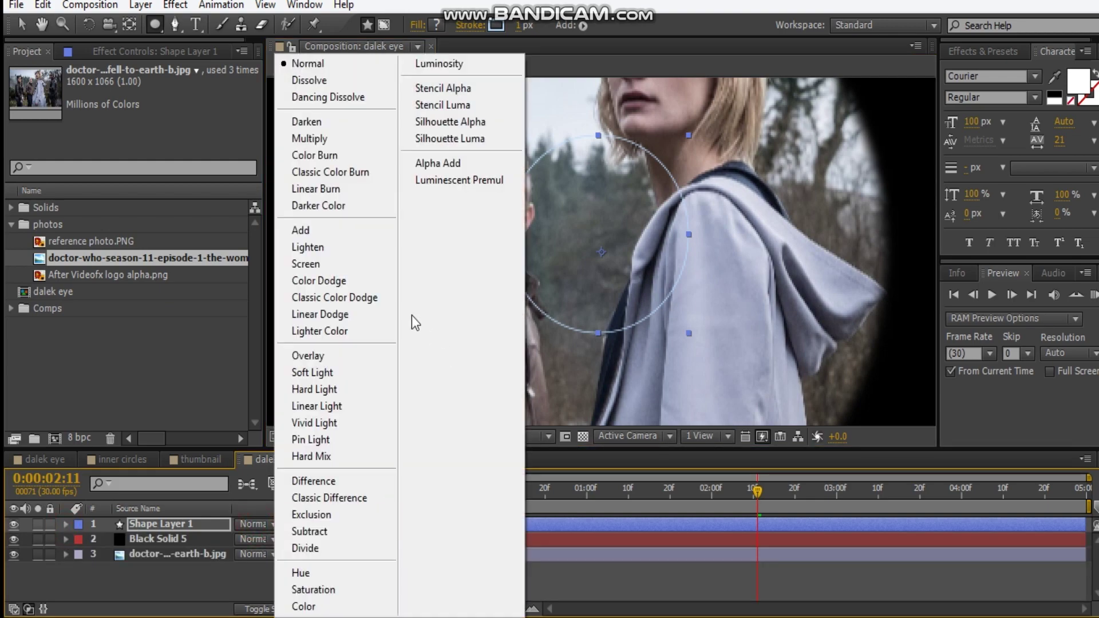
pyautogui.click(325, 267)
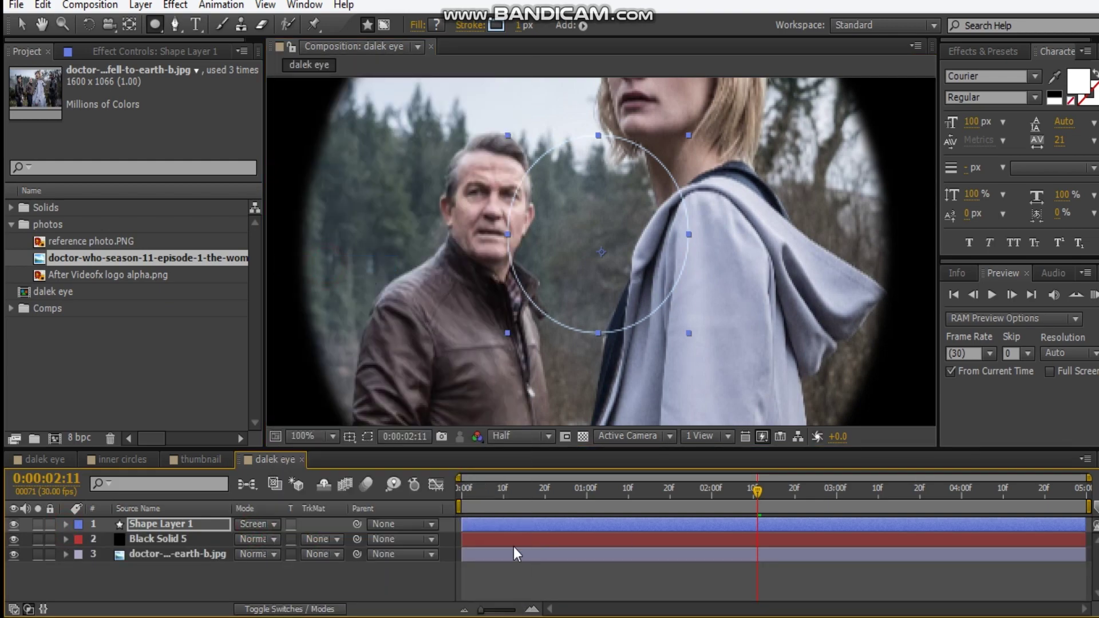
pyautogui.press('t')
pyautogui.click(247, 539)
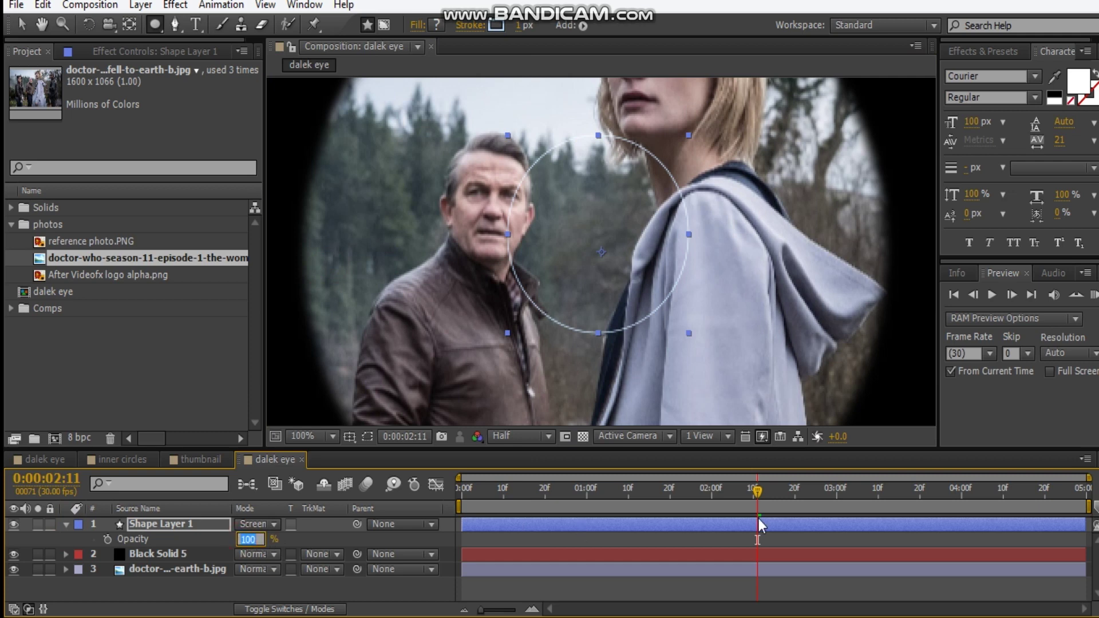
pyautogui.press('Return')
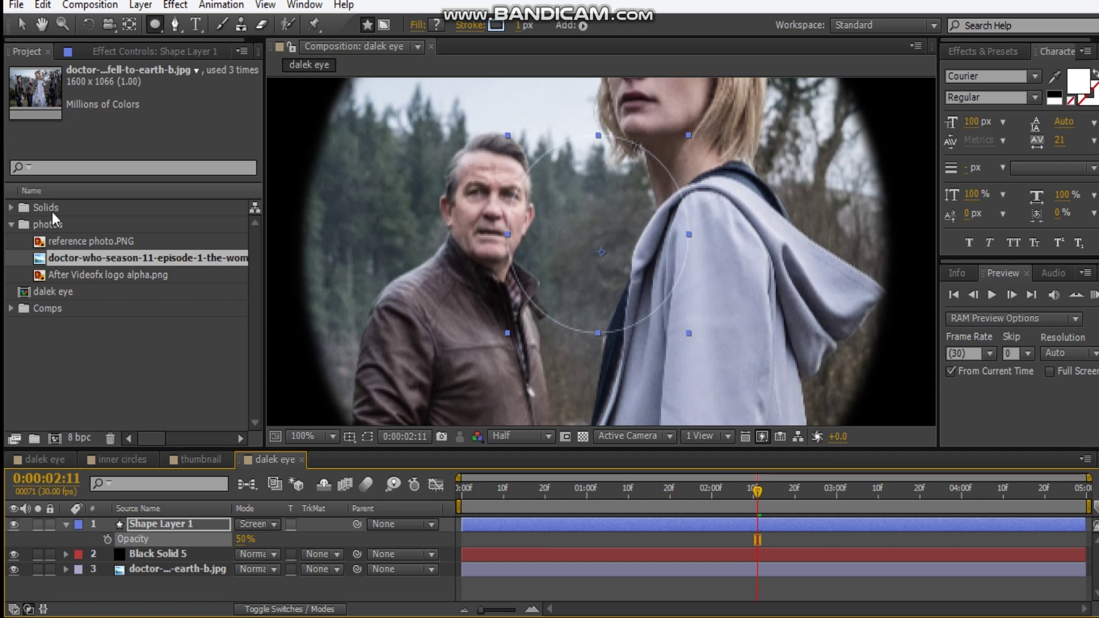
pyautogui.click(66, 524)
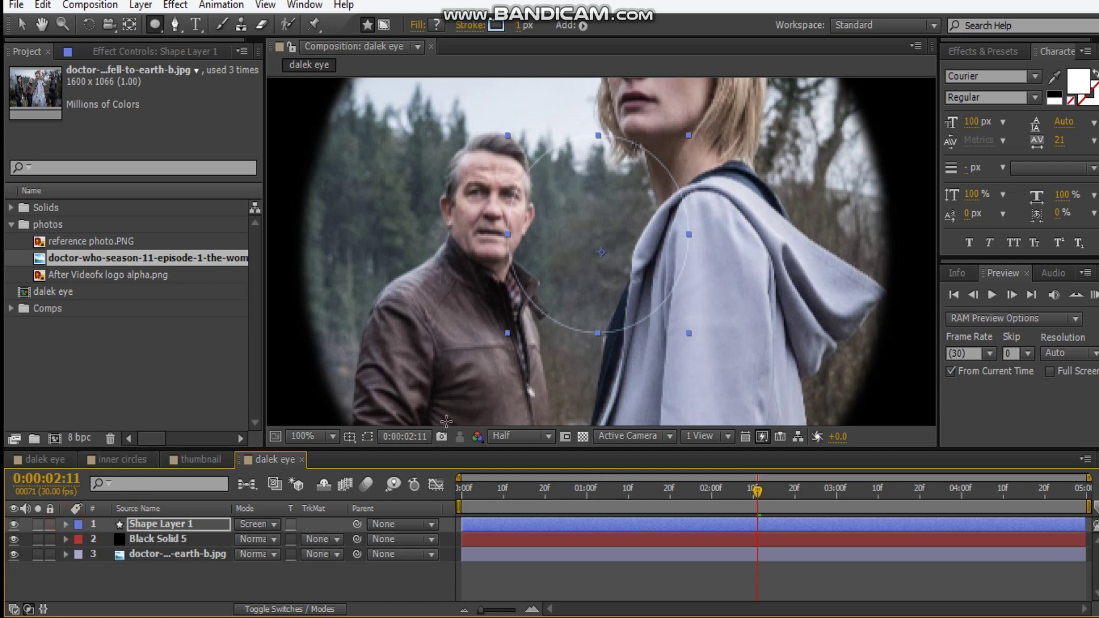
# Step: Turn on Title/Action Safe guides and drag the circle down toward frame centre
pyautogui.click(349, 436)
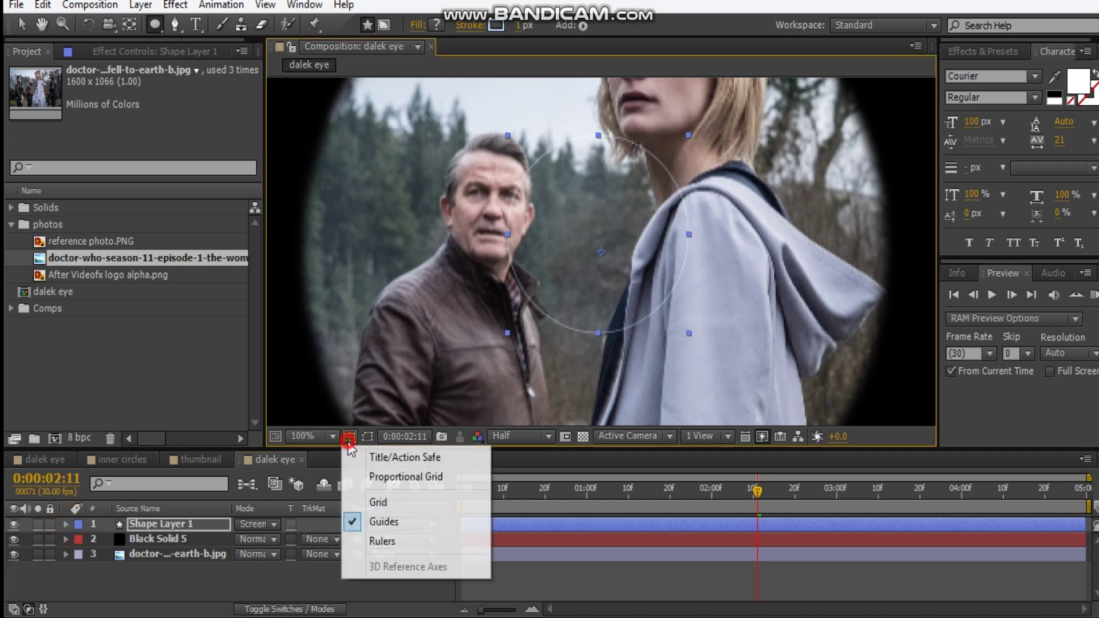
pyautogui.click(411, 464)
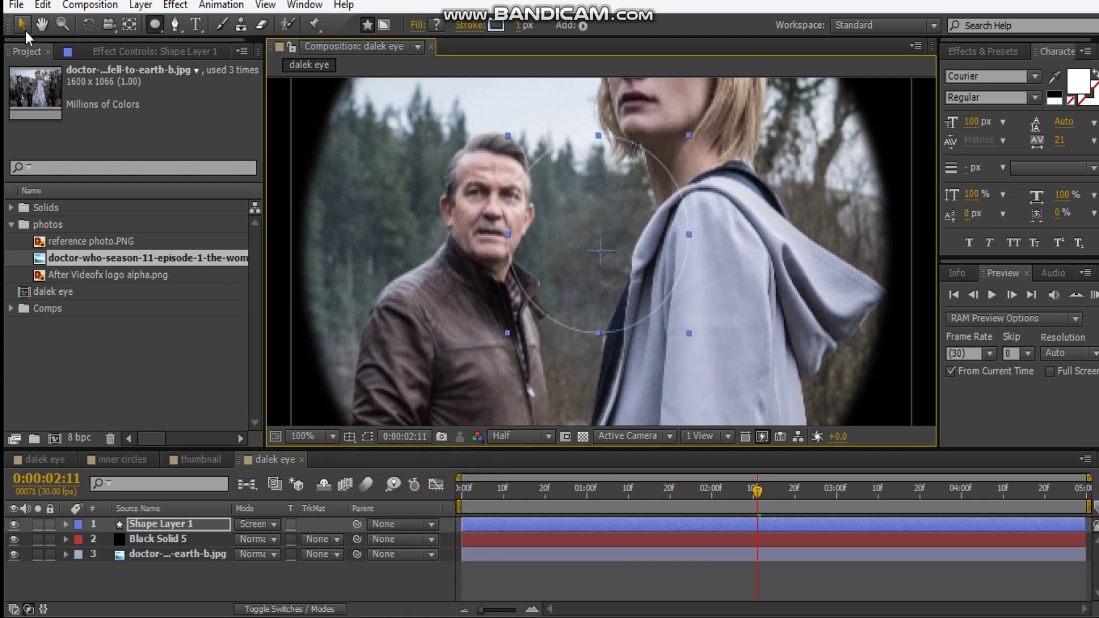
pyautogui.click(22, 24)
pyautogui.moveTo(640, 289); pyautogui.dragTo(642, 306)
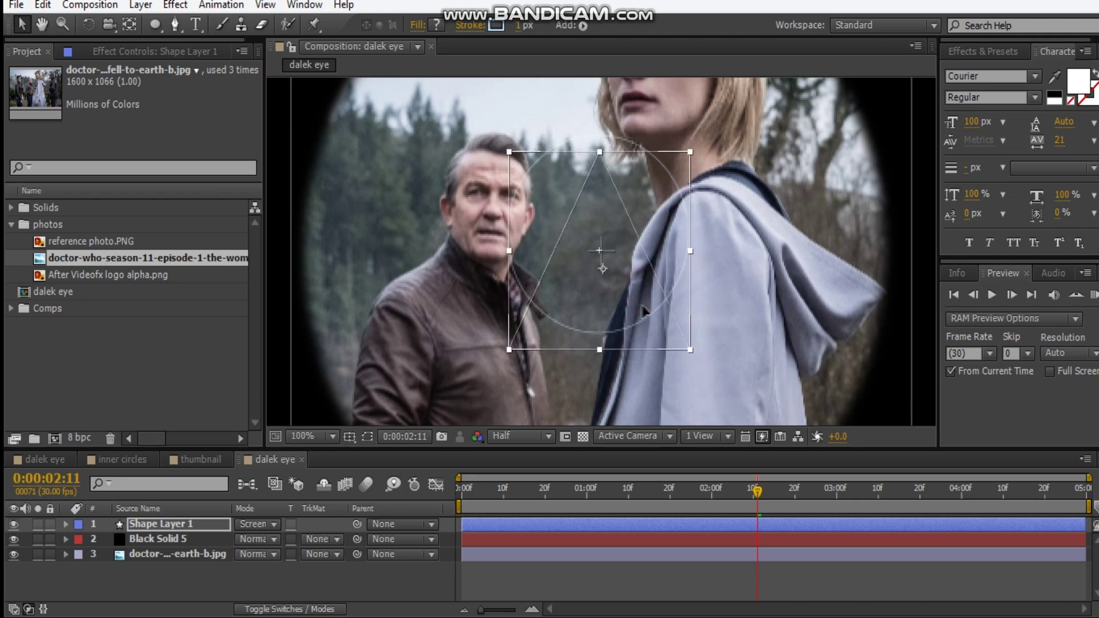
# Step: Duplicate Shape Layer 1 and scale the copy, Shape Layer 2, to 130%
pyautogui.click(780, 304)
pyautogui.scroll(-2, 781, 304)
pyautogui.scroll(2, 841, 309)
pyautogui.click(159, 524)
pyautogui.click(161, 524)
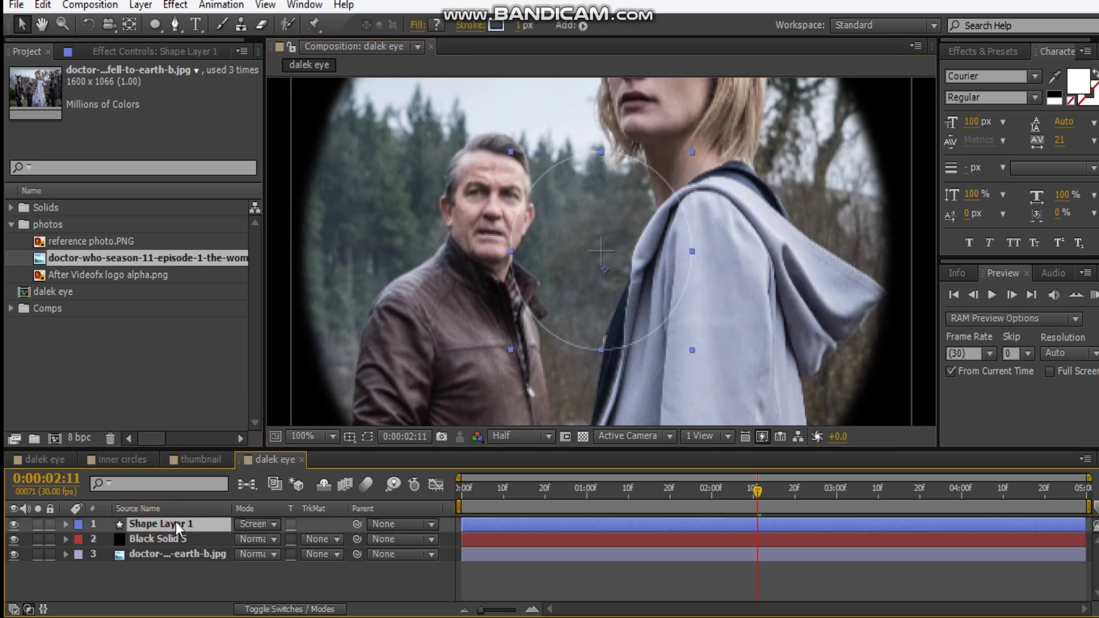
pyautogui.hotkey('ctrl', 'd')
pyautogui.press('s')
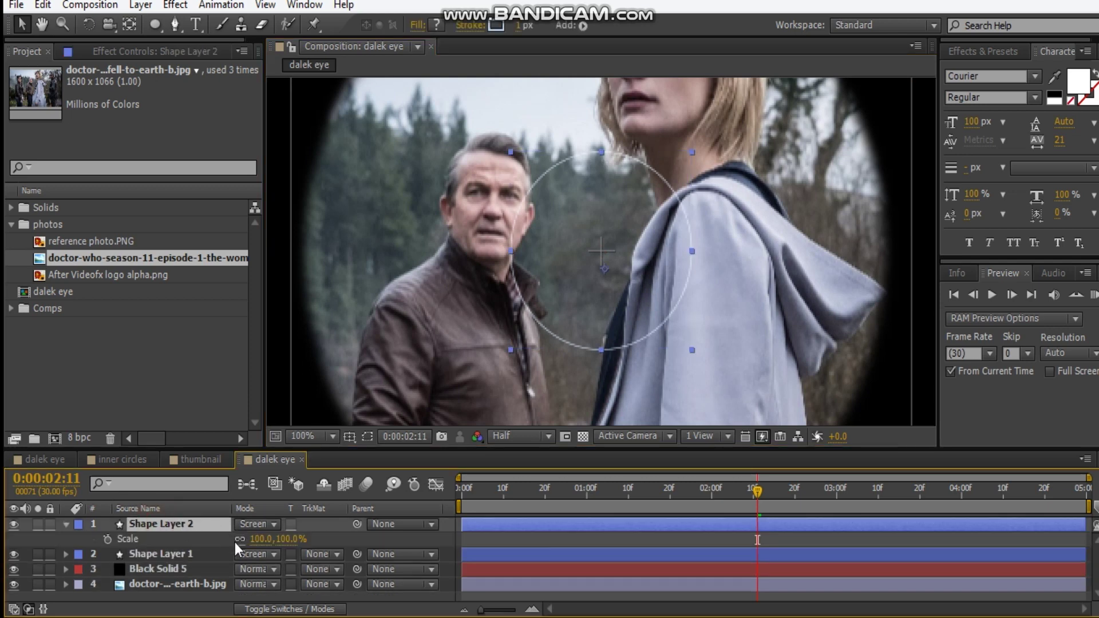
pyautogui.click(262, 541)
pyautogui.write('130')
pyautogui.press('Return')
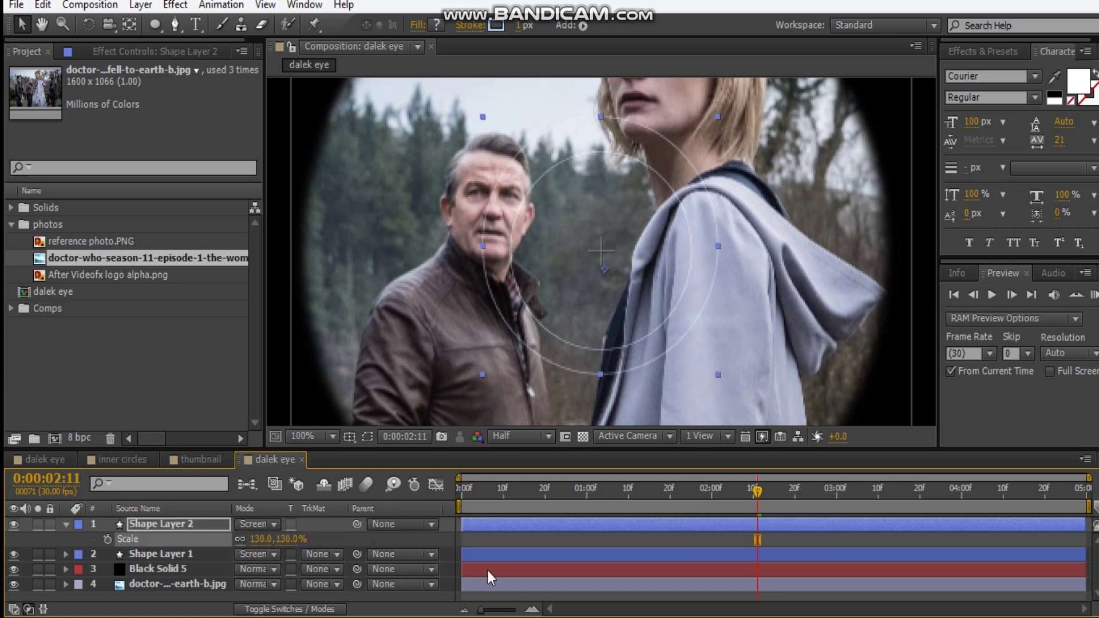
# Step: Duplicate again as Shape Layer 3 scaled to 160%
pyautogui.hotkey('ctrl', 'd')
pyautogui.press('s')
pyautogui.click(257, 538)
pyautogui.write('160')
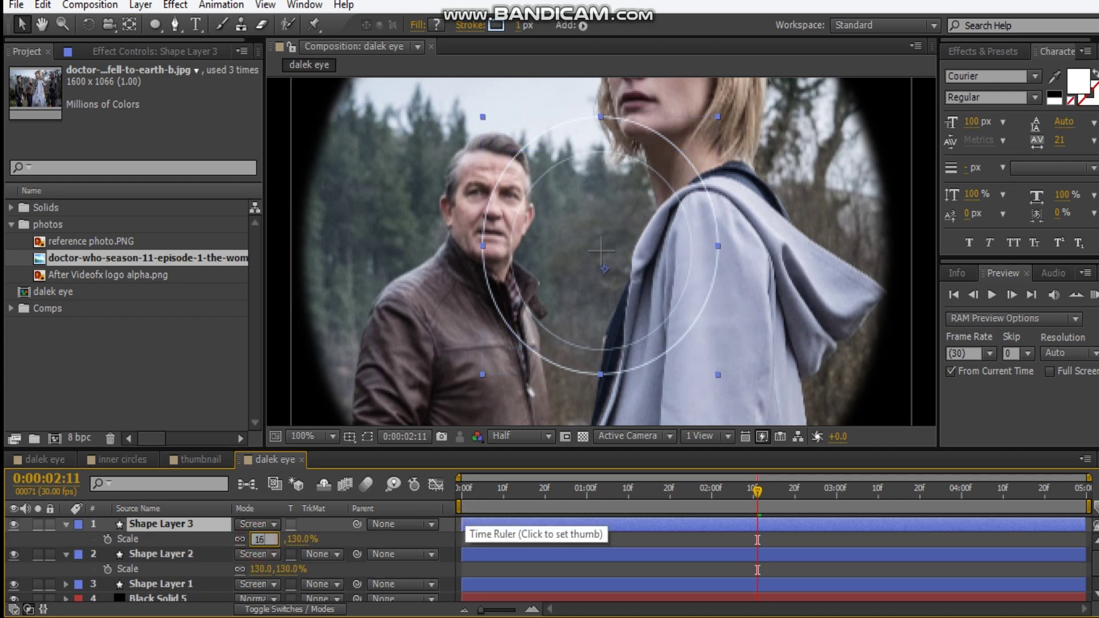
pyautogui.press('Return')
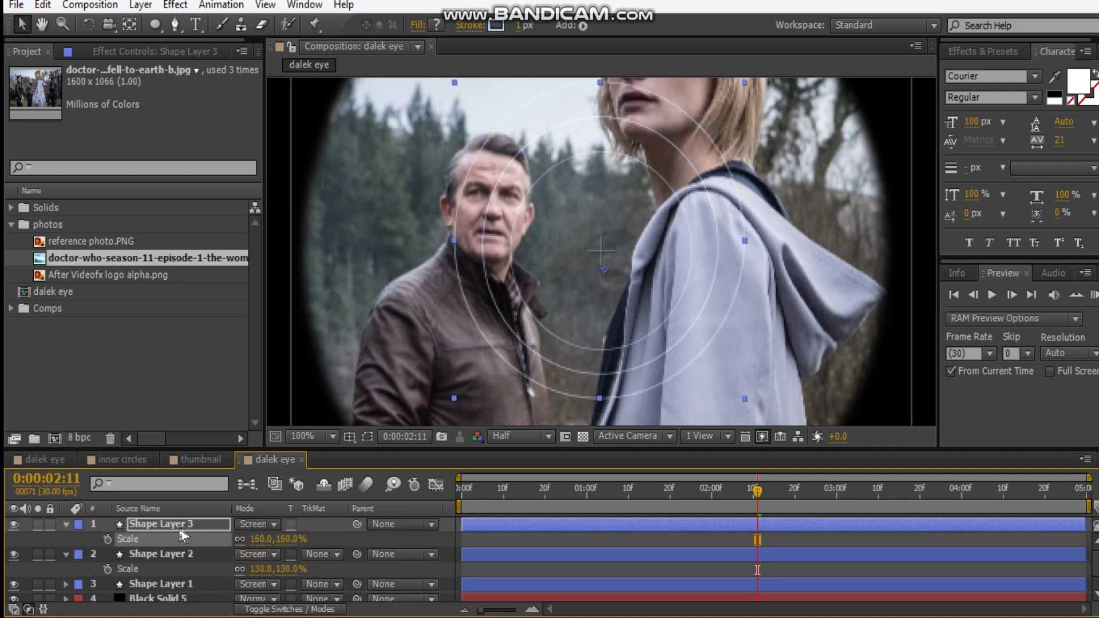
# Step: Add Shape Layer 4 at 190% scale, check the full frame, and select it
pyautogui.hotkey('ctrl', 'd')
pyautogui.press('s')
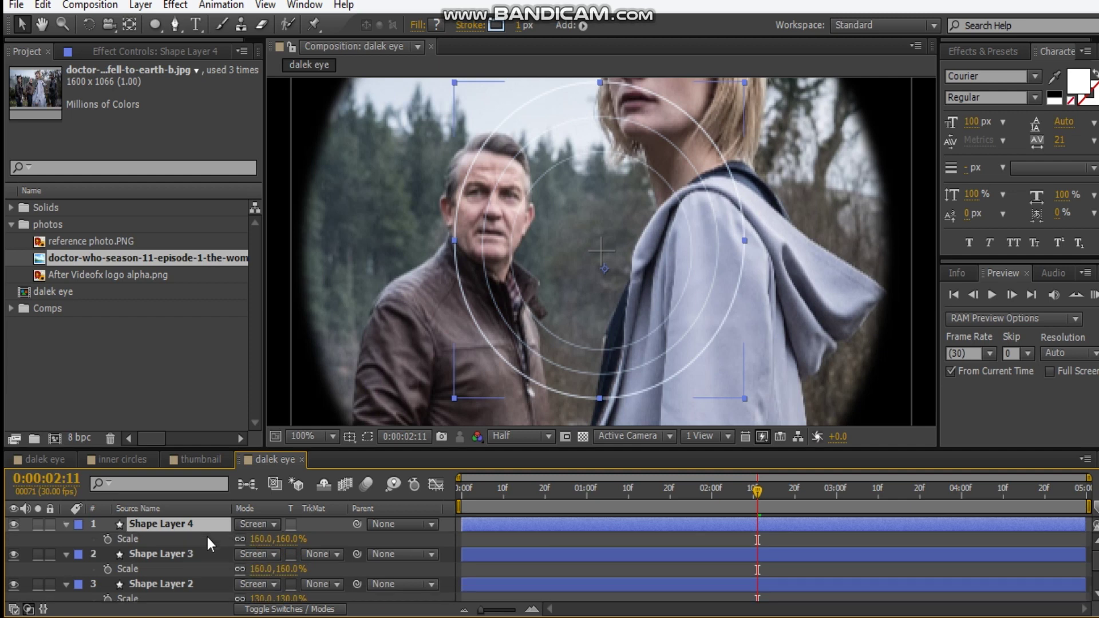
pyautogui.click(260, 538)
pyautogui.write('190')
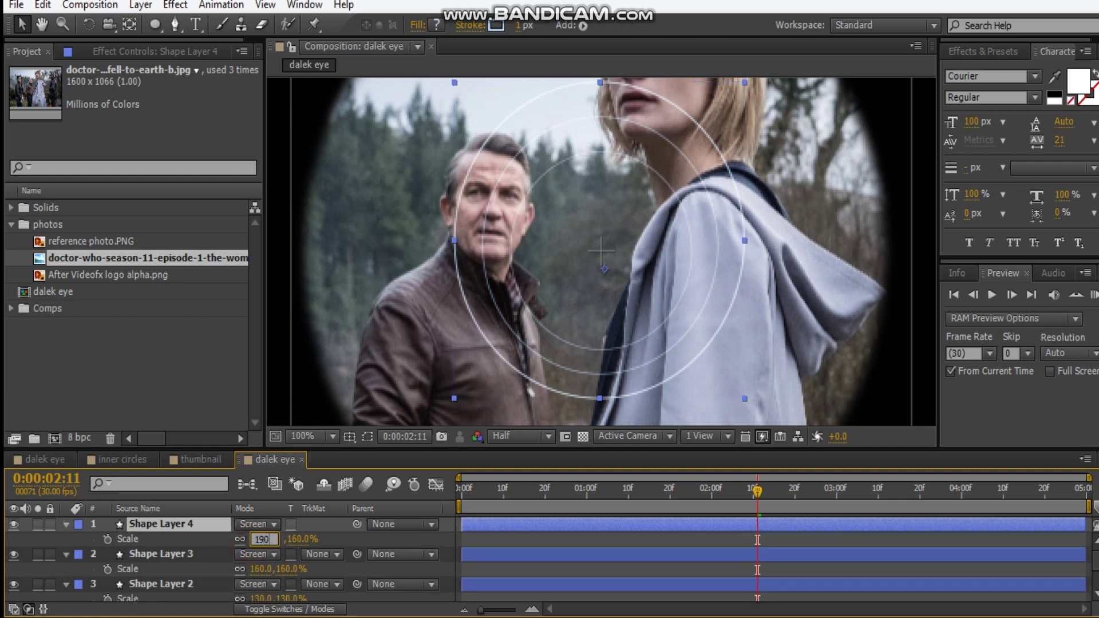
pyautogui.press('Return')
pyautogui.press(',')
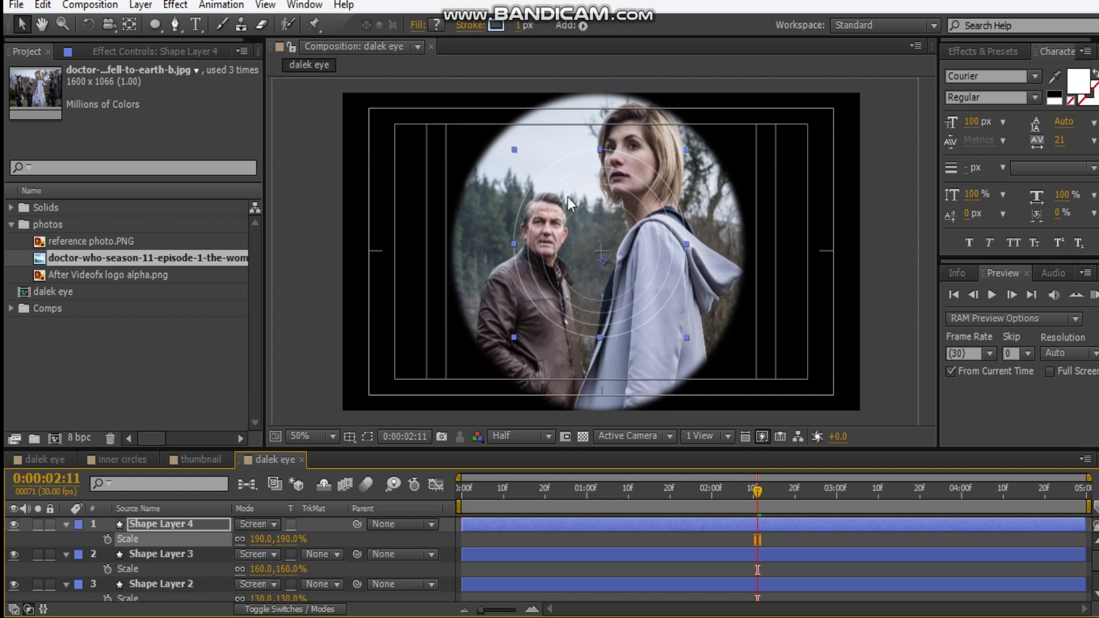
pyautogui.press('.')
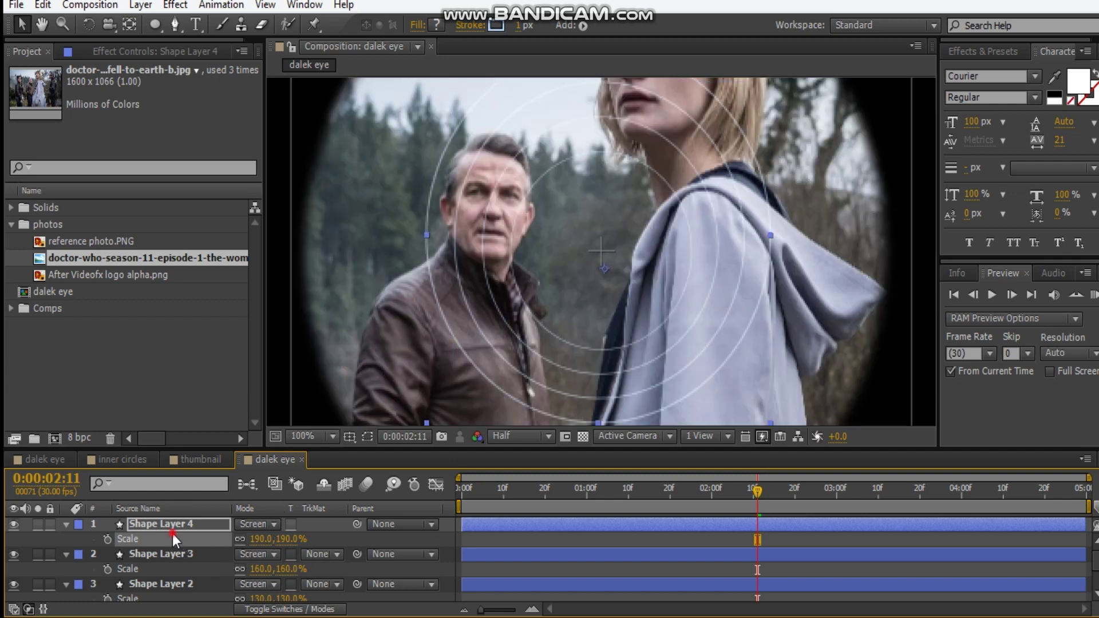
pyautogui.click(190, 525)
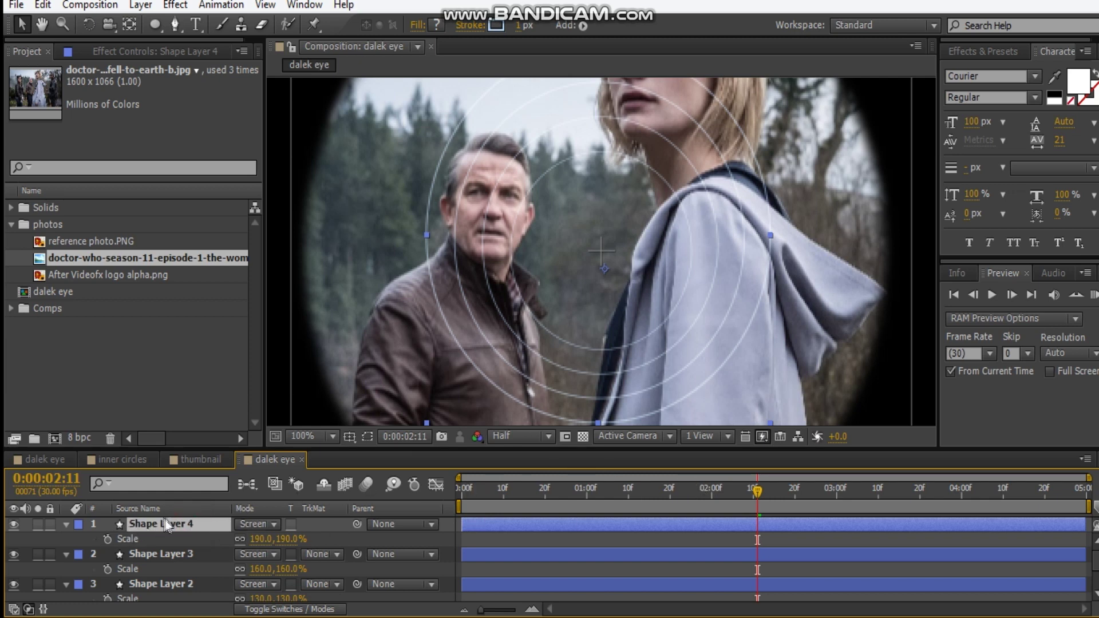
# Step: Add Dashes to Shape Layer 4's Ellipse 1 Stroke 1 and set the Dash length to 18
pyautogui.doubleClick(66, 524)
pyautogui.click(81, 554)
pyautogui.click(81, 554)
pyautogui.scroll(-2, 114, 543)
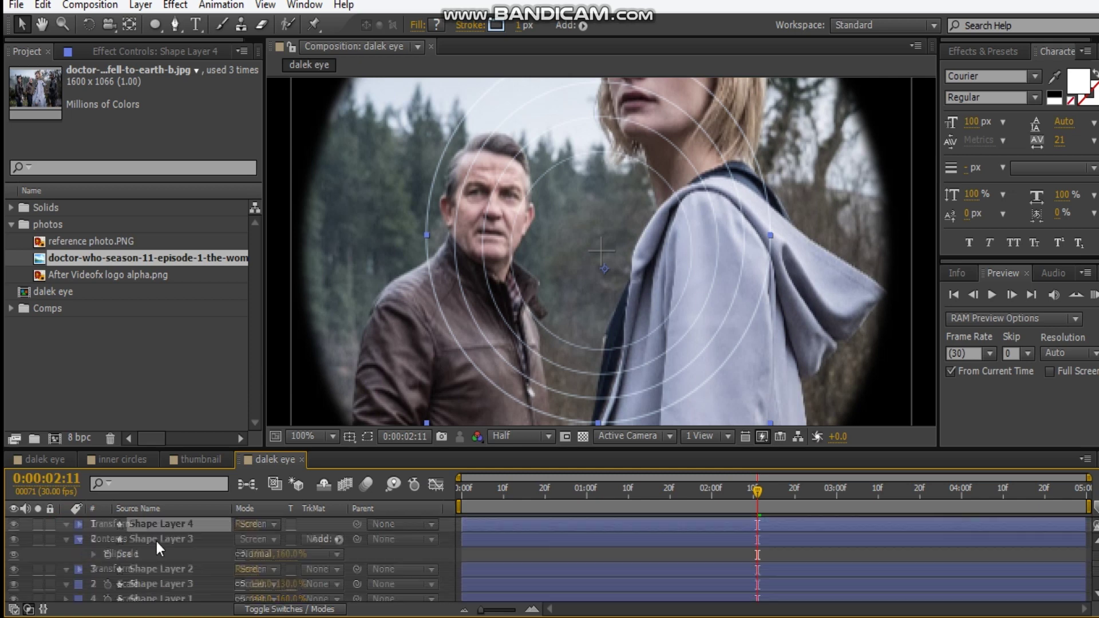
pyautogui.scroll(2, 100, 543)
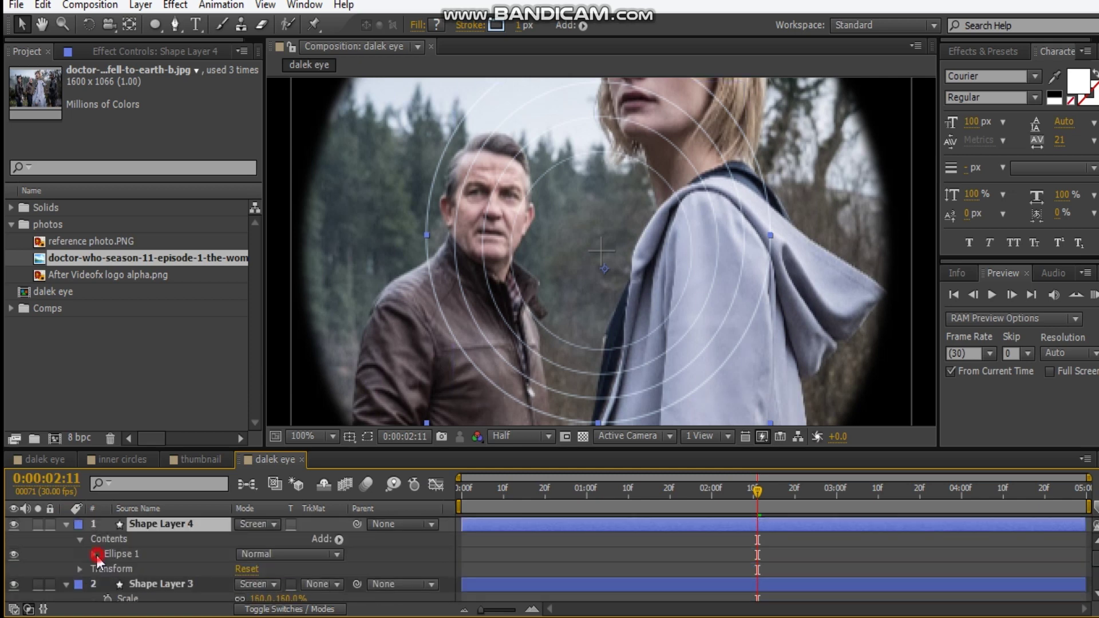
pyautogui.click(97, 553)
pyautogui.scroll(-2, 144, 559)
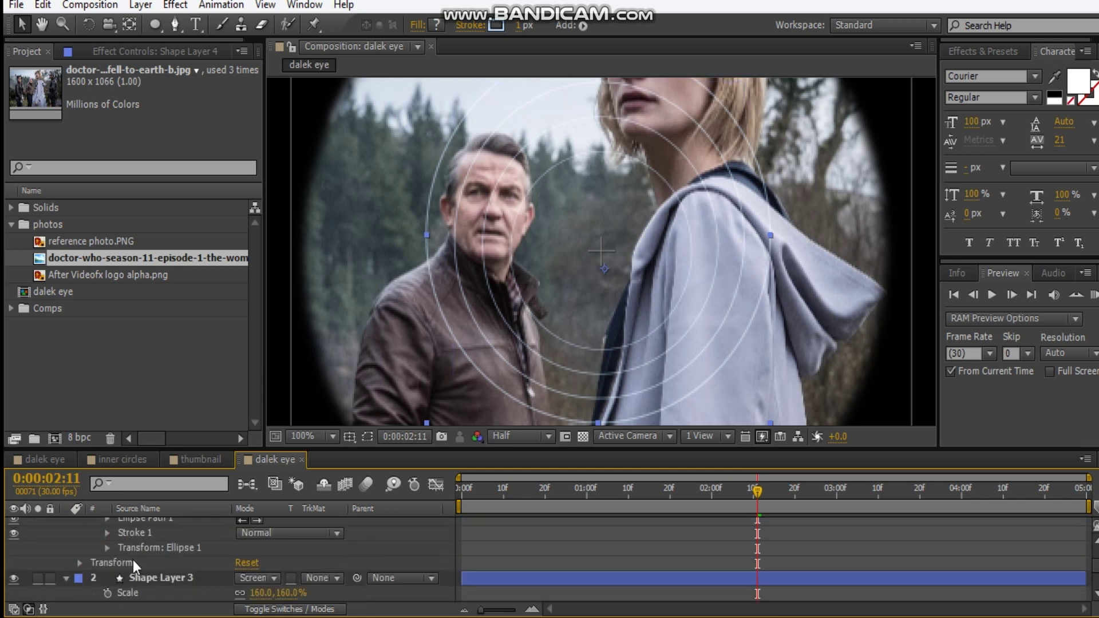
pyautogui.click(106, 533)
pyautogui.scroll(-2, 201, 566)
pyautogui.scroll(-2, 229, 585)
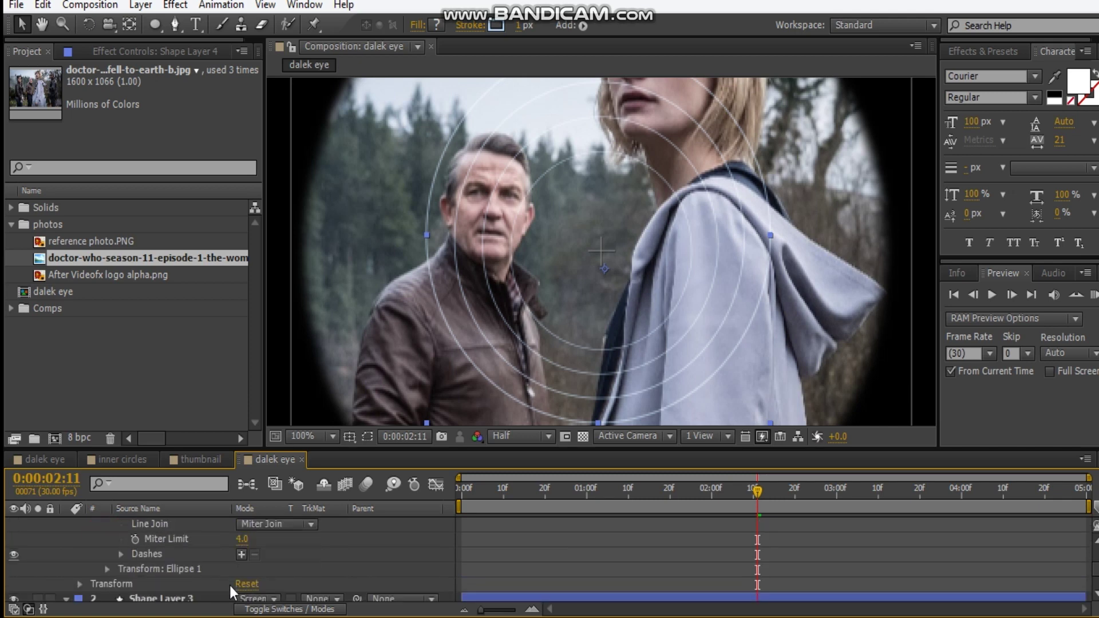
pyautogui.click(241, 553)
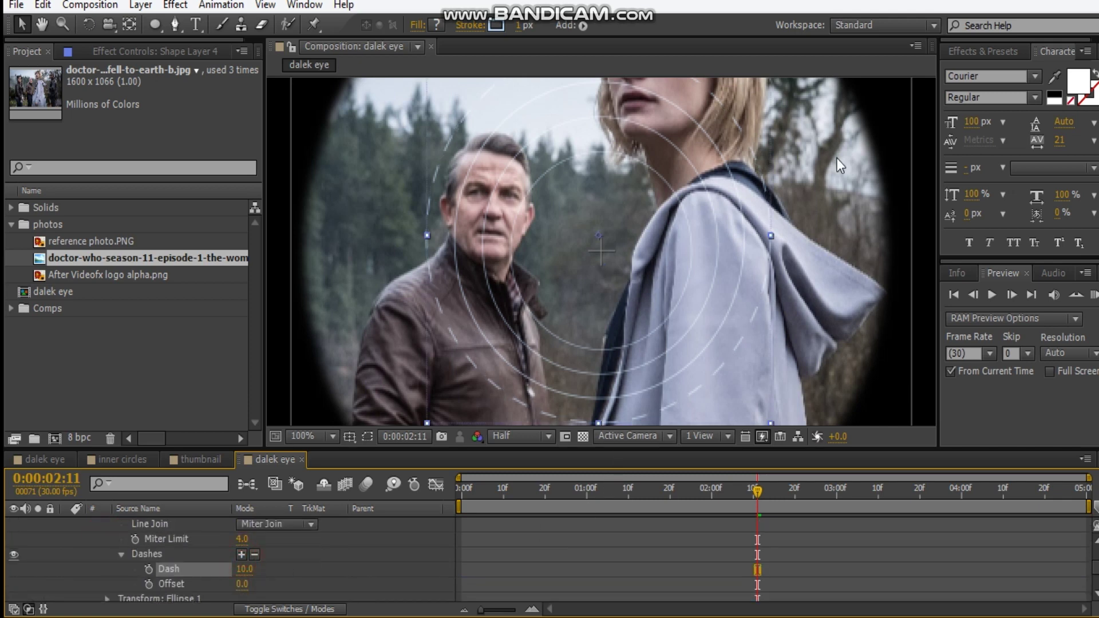
pyautogui.moveTo(245, 569); pyautogui.dragTo(246, 572)
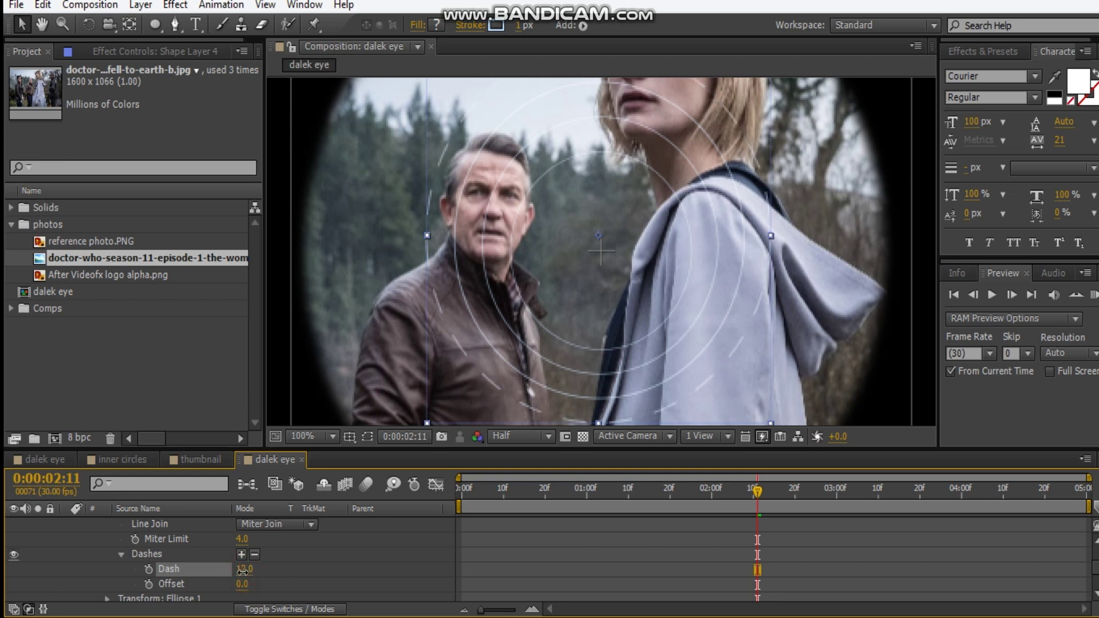
pyautogui.scroll(5, 172, 564)
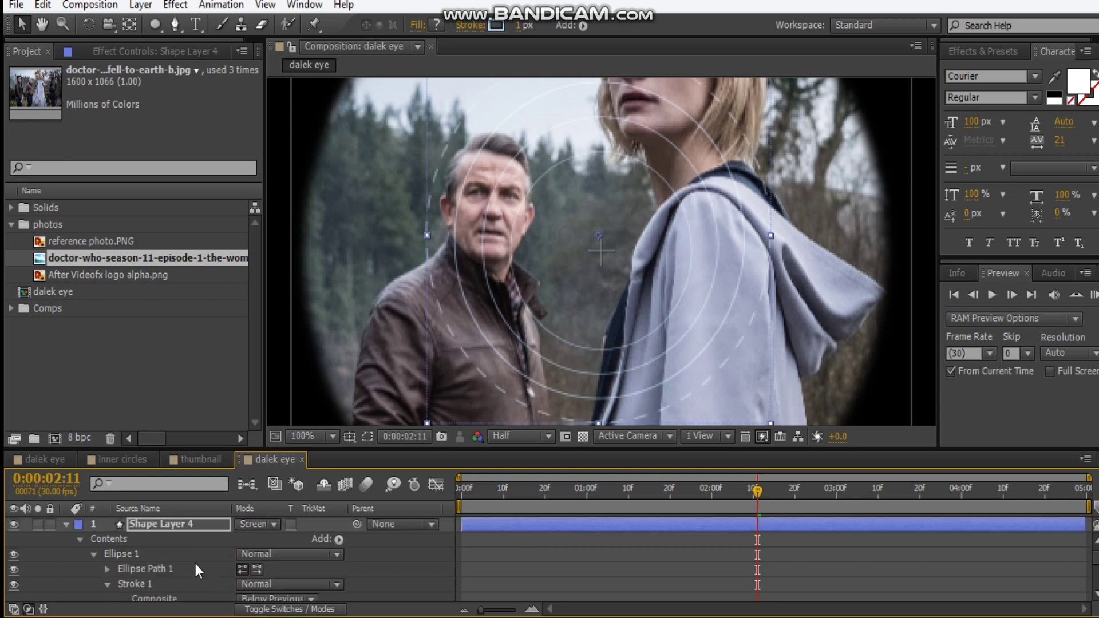
# Step: Keyframe Shape Layer 4's Rotation from 0° at the start to -45° at the end
pyautogui.click(65, 523)
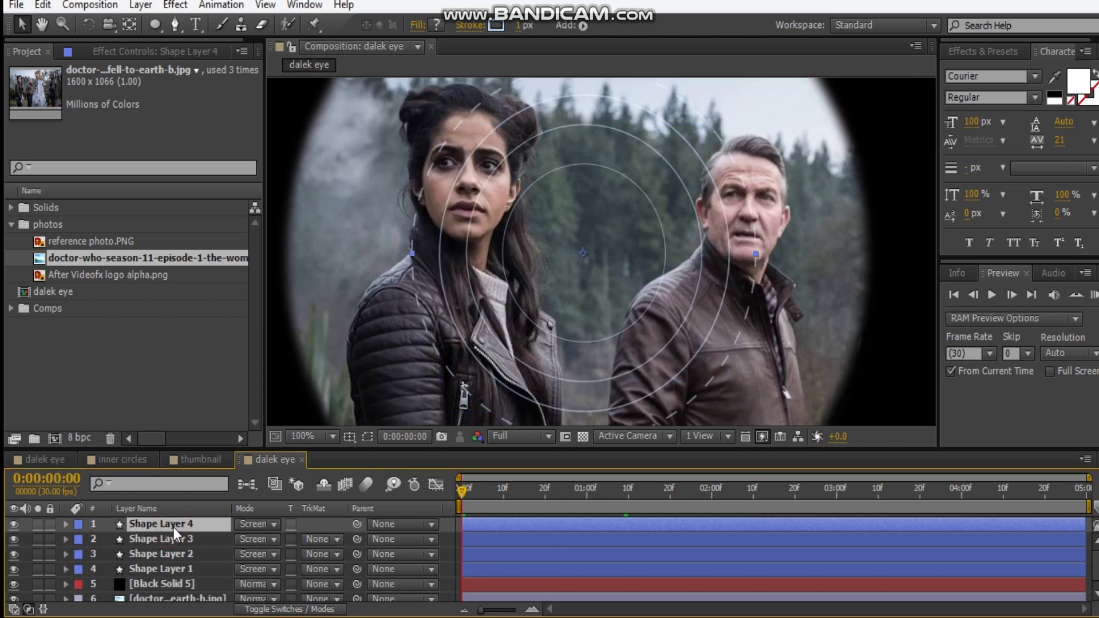
pyautogui.press('r')
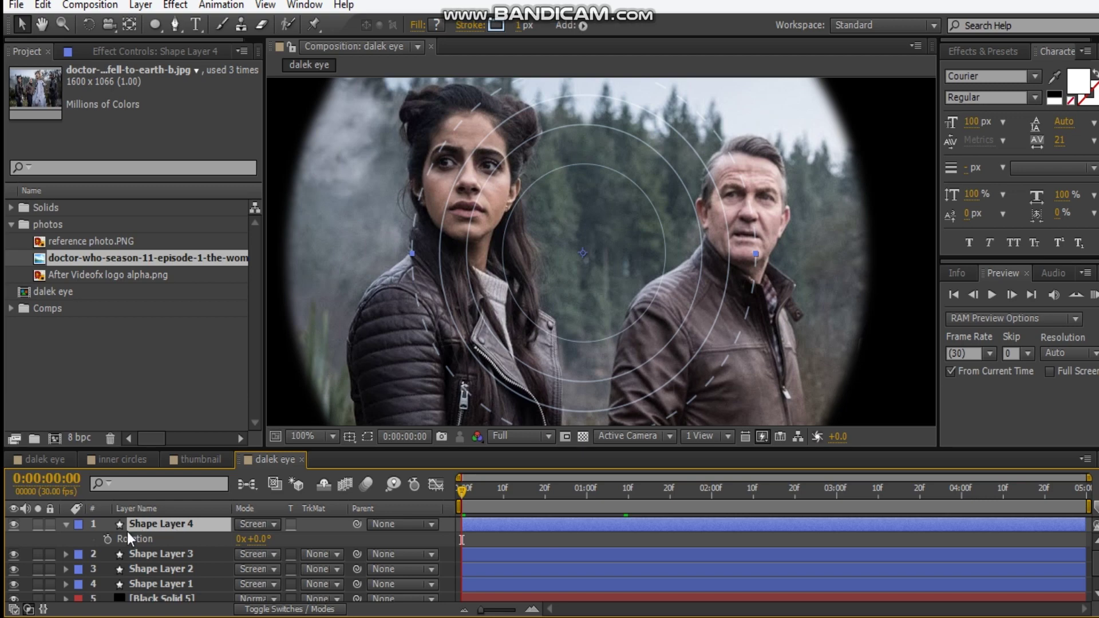
pyautogui.click(106, 542)
pyautogui.moveTo(493, 497); pyautogui.dragTo(1084, 497)
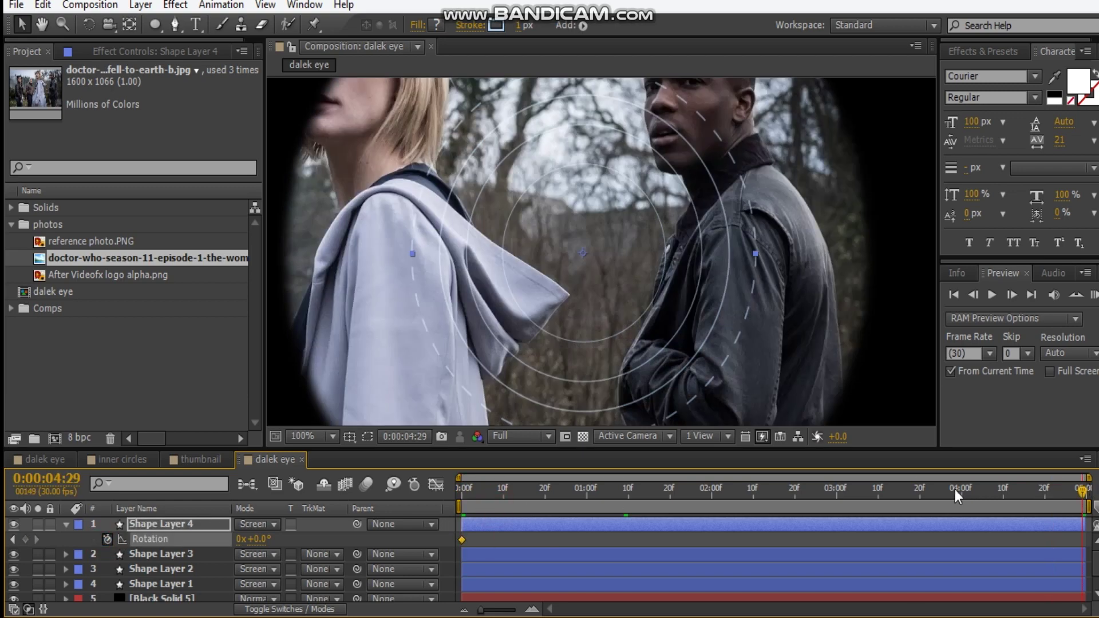
pyautogui.click(258, 539)
pyautogui.press('Return')
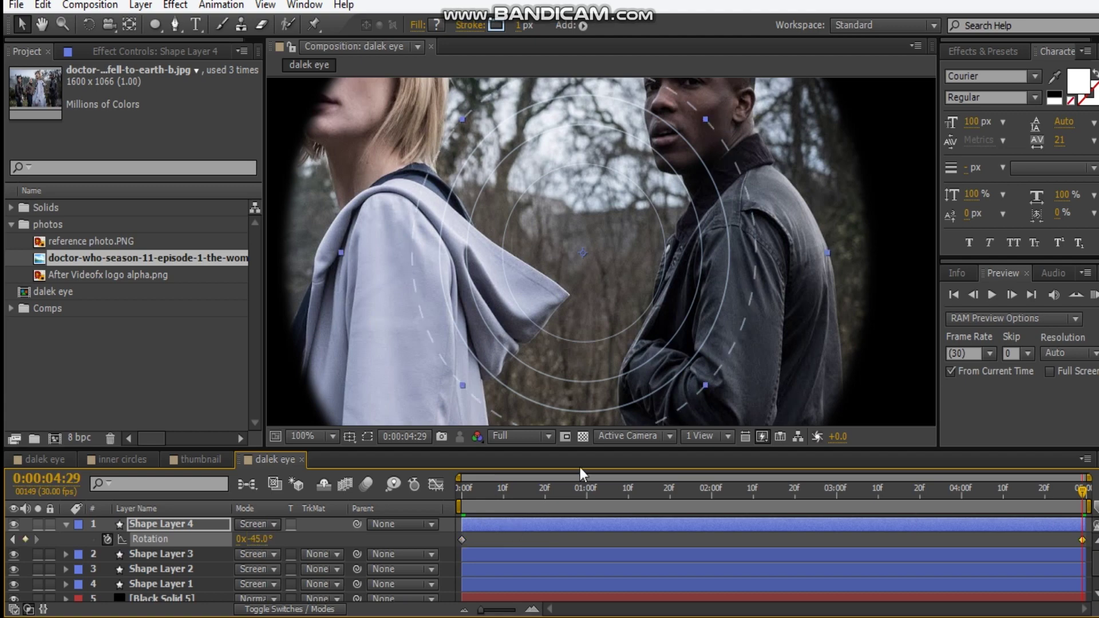
# Step: Scrub to preview the spin and apply Easy Ease (F9) to both rotation keyframes
pyautogui.moveTo(791, 497); pyautogui.dragTo(636, 500)
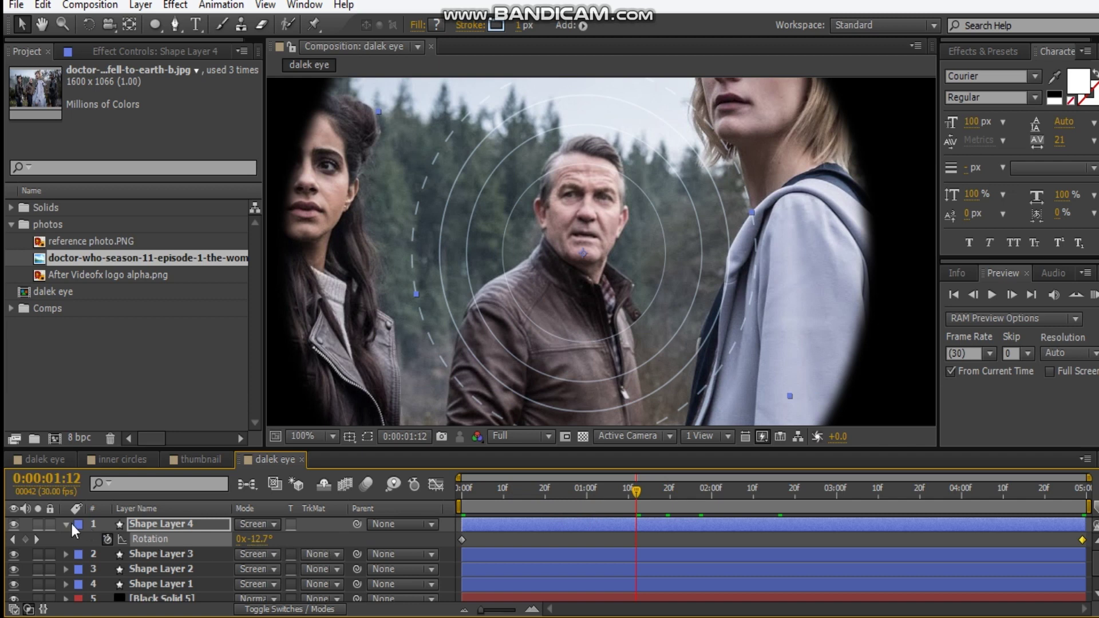
pyautogui.keyDown('shift'); pyautogui.click(1082, 539); pyautogui.keyUp('shift')
pyautogui.press('F9')
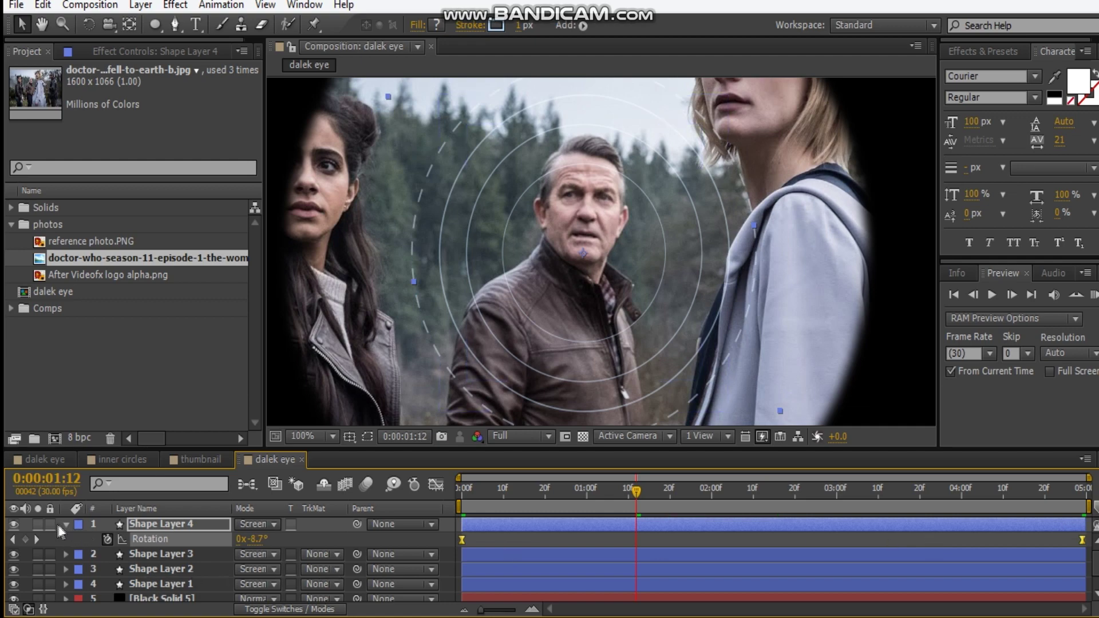
pyautogui.click(65, 524)
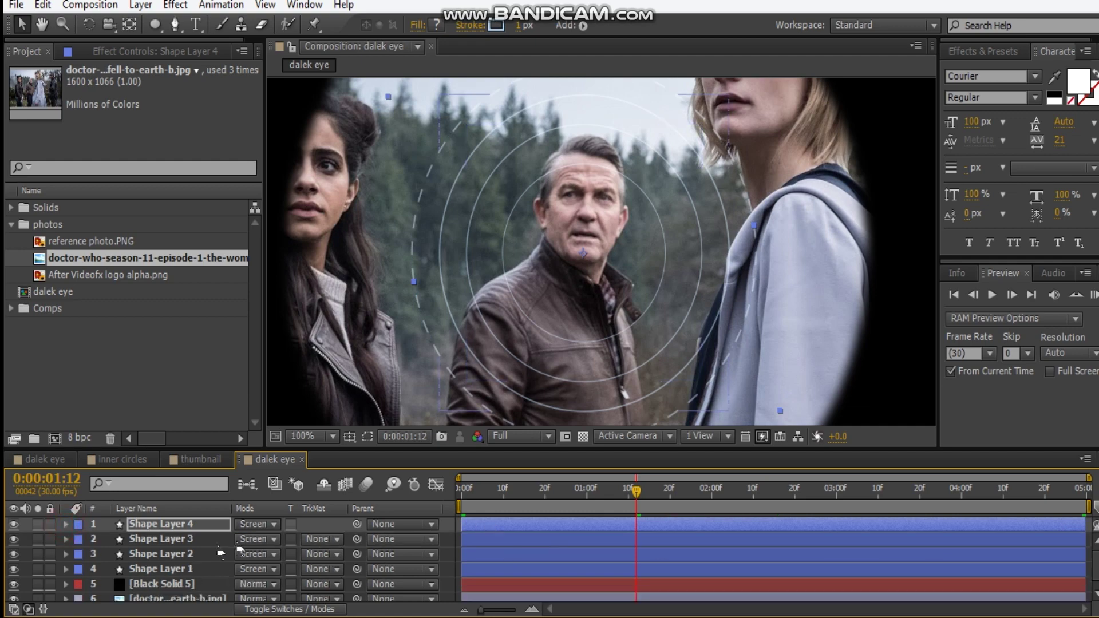
# Step: Pre-compose Shape Layers 1–4 into a new composition named 'inner circles'
pyautogui.keyDown('shift'); pyautogui.click(179, 570); pyautogui.keyUp('shift')
pyautogui.rightClick(189, 554)
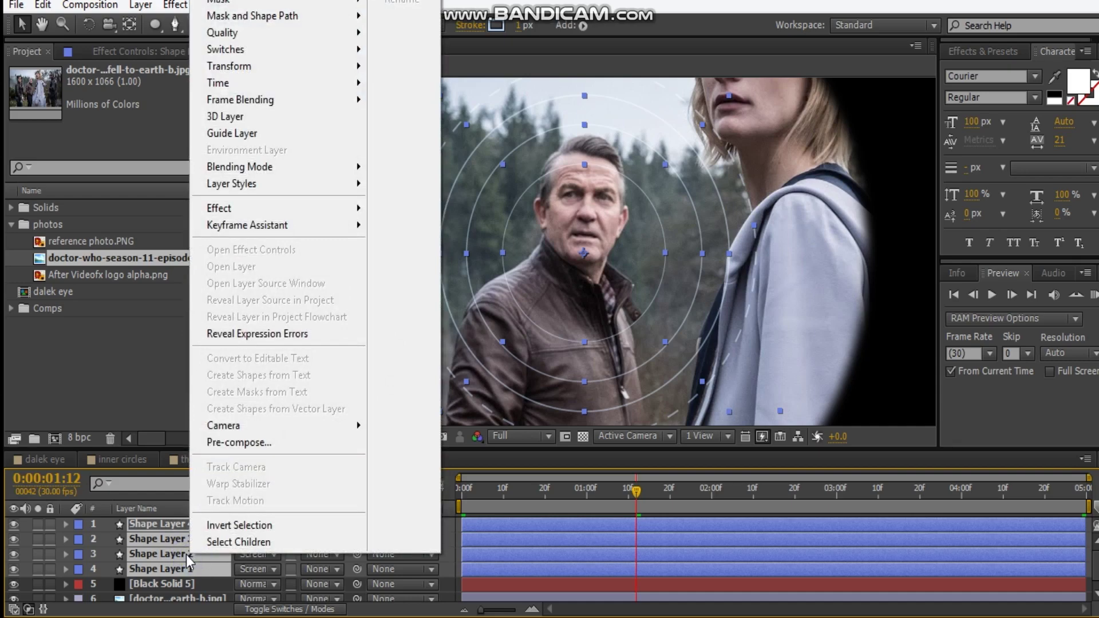
pyautogui.click(248, 440)
pyautogui.write('inner circles')
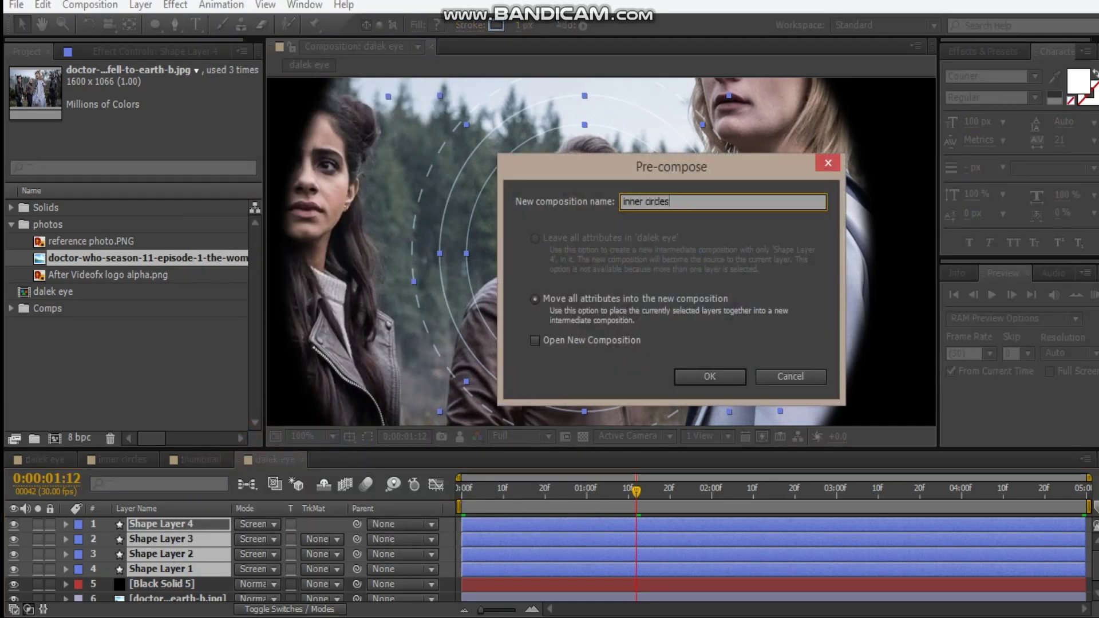
pyautogui.press('Return')
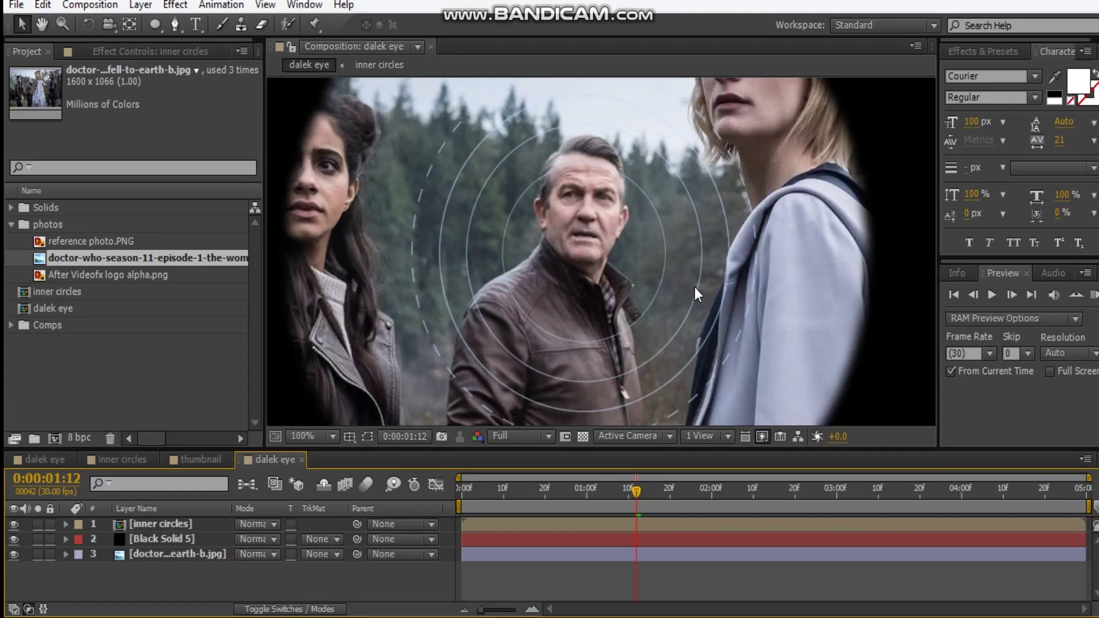
# Step: Add the Color Correction effects Curves and Levels to the photo layer
pyautogui.press(',')
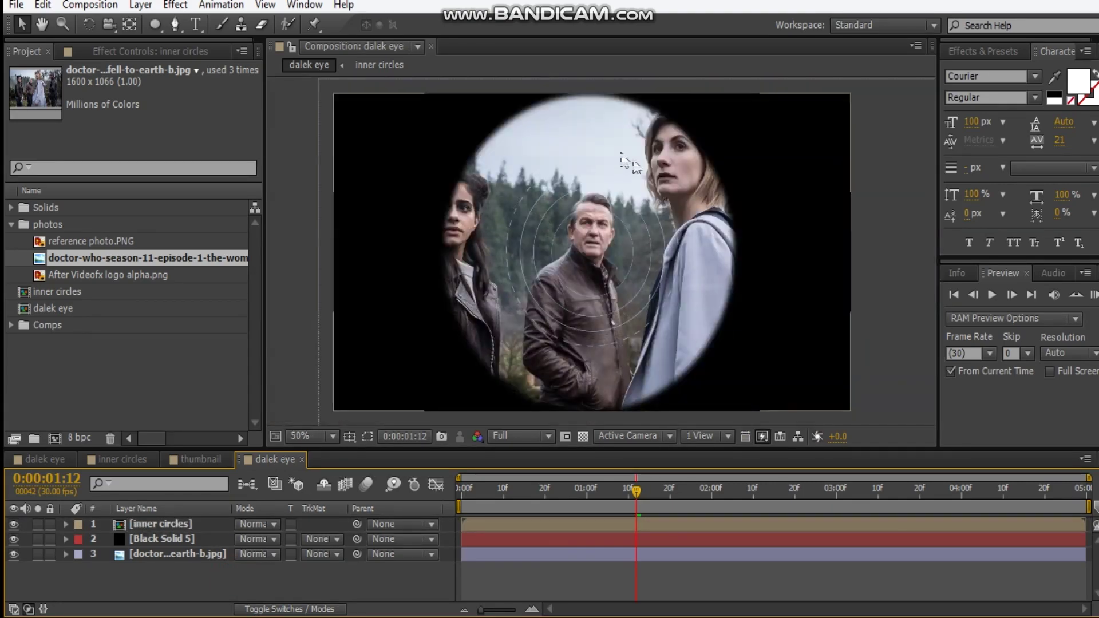
pyautogui.click(218, 559)
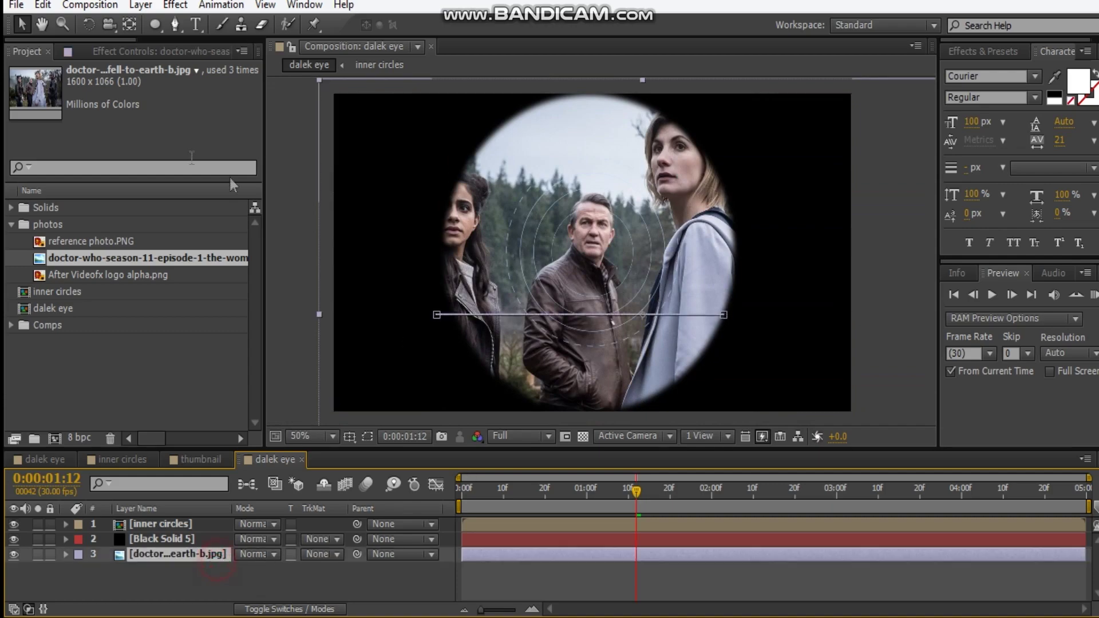
pyautogui.click(126, 55)
pyautogui.rightClick(86, 215)
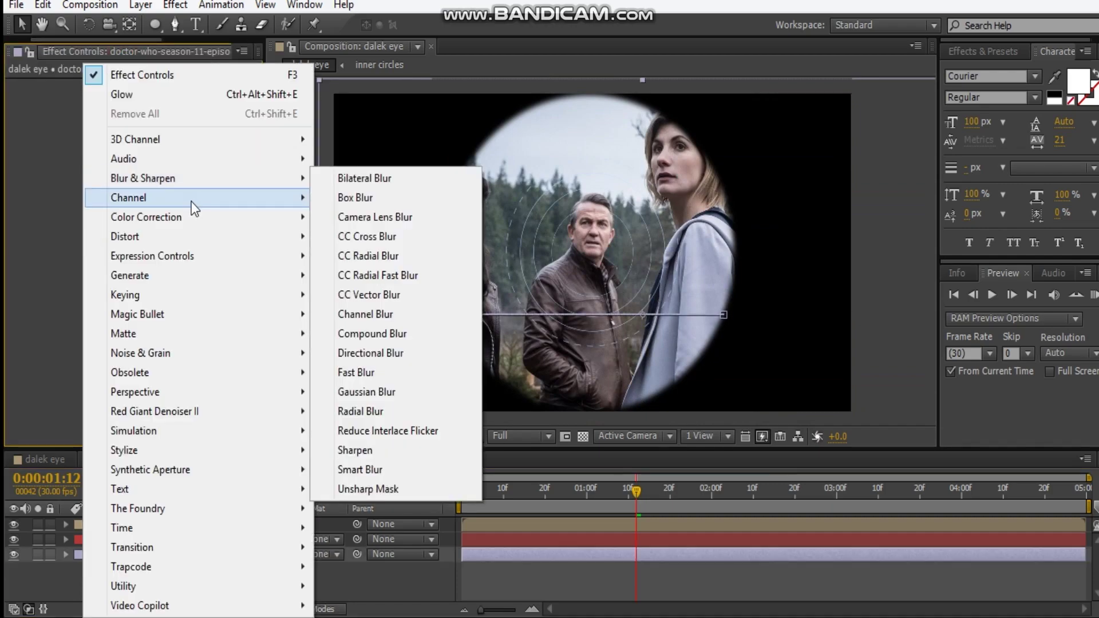
pyautogui.click(192, 216)
pyautogui.click(390, 370)
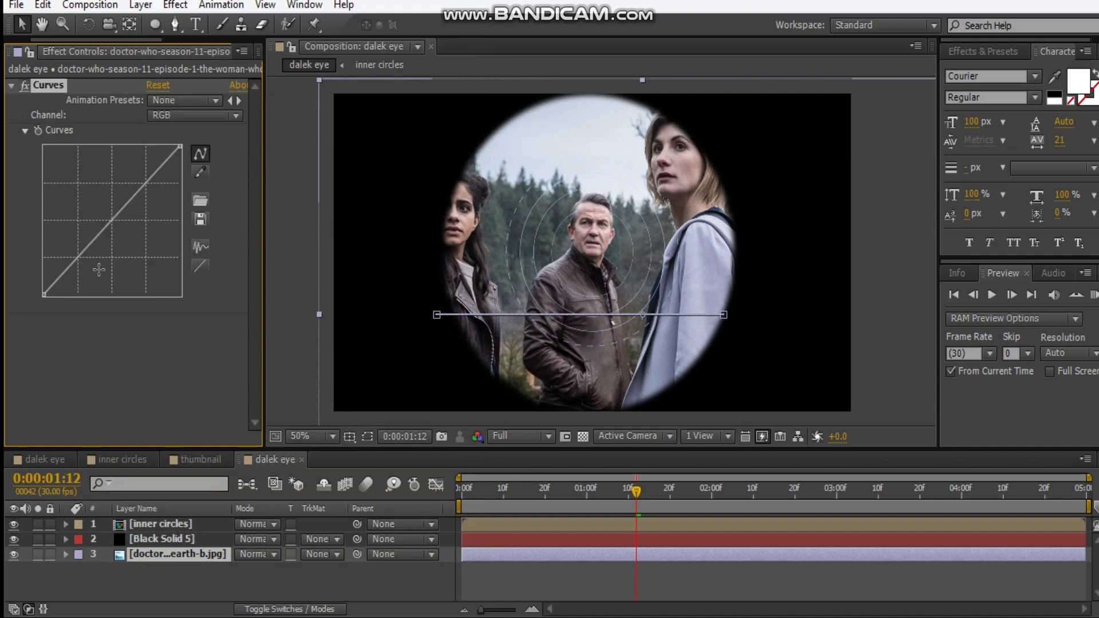
pyautogui.rightClick(92, 353)
pyautogui.click(167, 217)
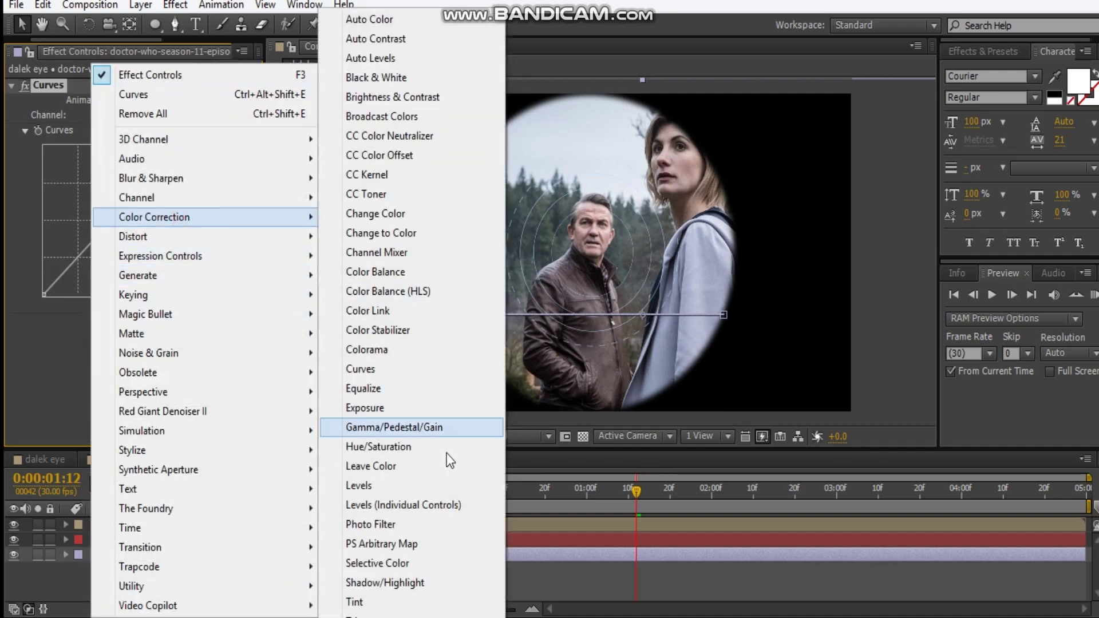
pyautogui.click(408, 485)
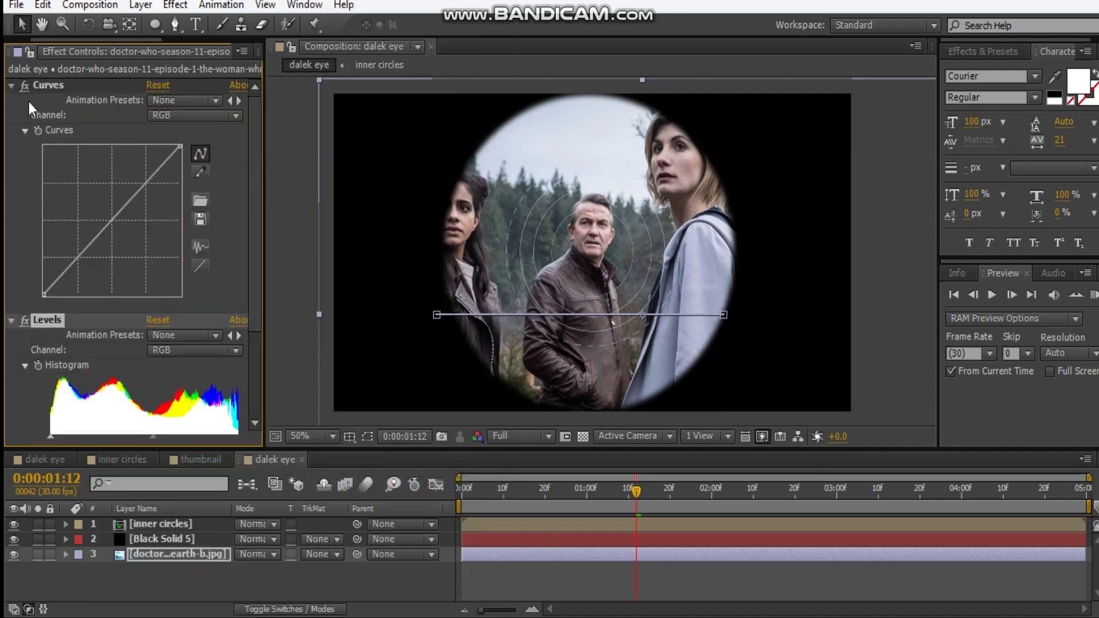
# Step: Add a Distort > Bulge effect, then switch off both Bulge and Levels for now
pyautogui.click(12, 87)
pyautogui.click(13, 100)
pyautogui.rightClick(78, 156)
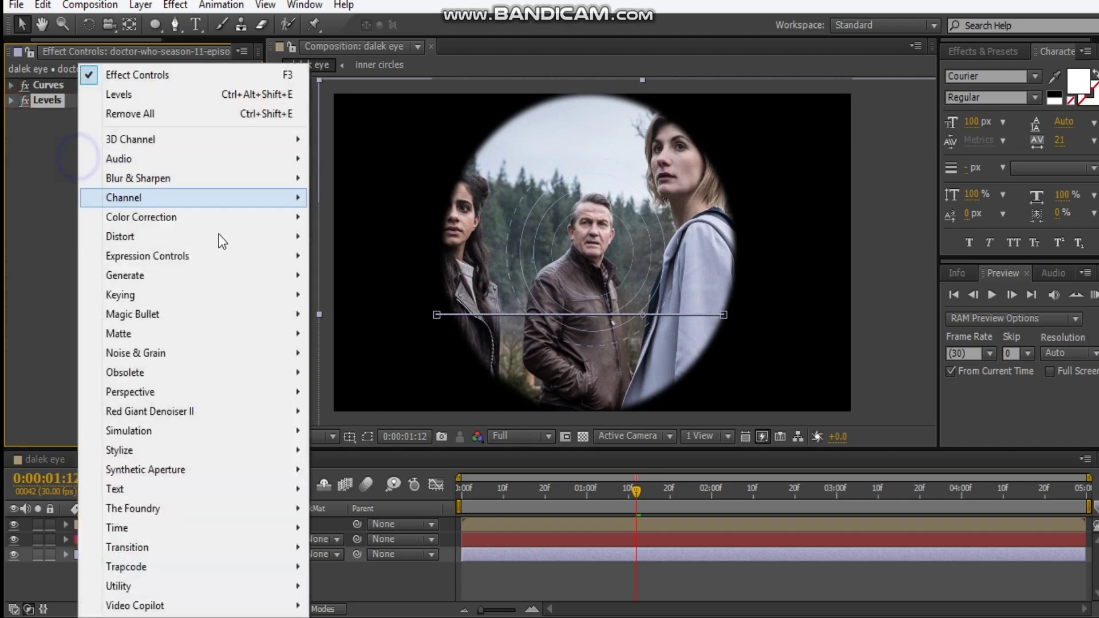
pyautogui.click(171, 237)
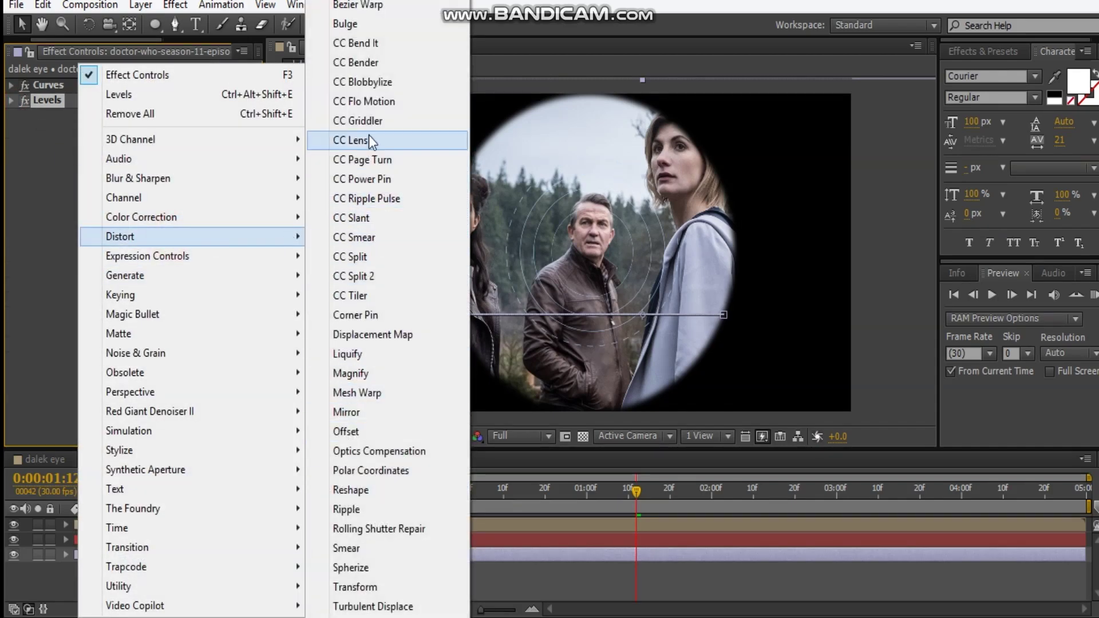
pyautogui.click(349, 23)
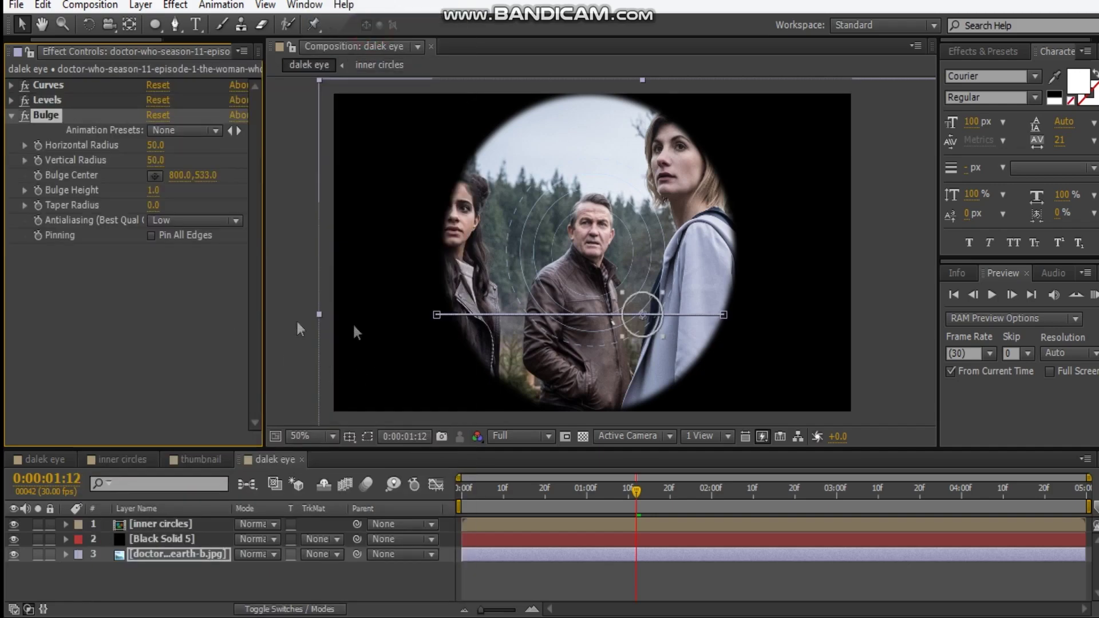
pyautogui.click(24, 115)
pyautogui.click(24, 100)
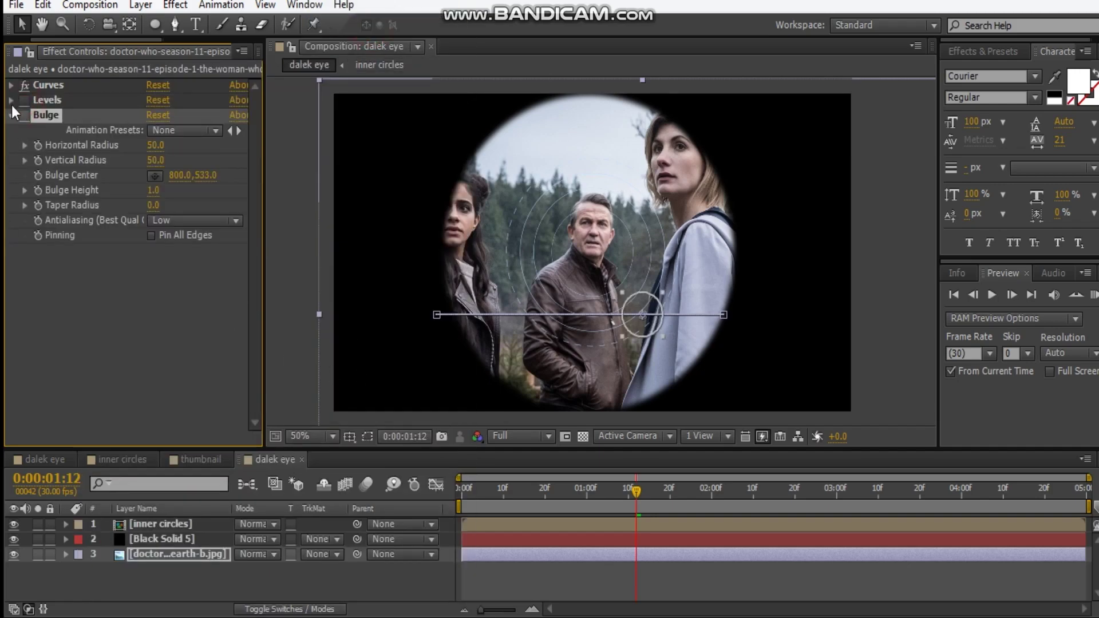
# Step: Bend the RGB curve down to darken the photo's shadows
pyautogui.click(11, 85)
pyautogui.moveTo(69, 267); pyautogui.dragTo(114, 239)
pyautogui.moveTo(72, 272); pyautogui.dragTo(75, 277)
pyautogui.moveTo(139, 205); pyautogui.dragTo(149, 204)
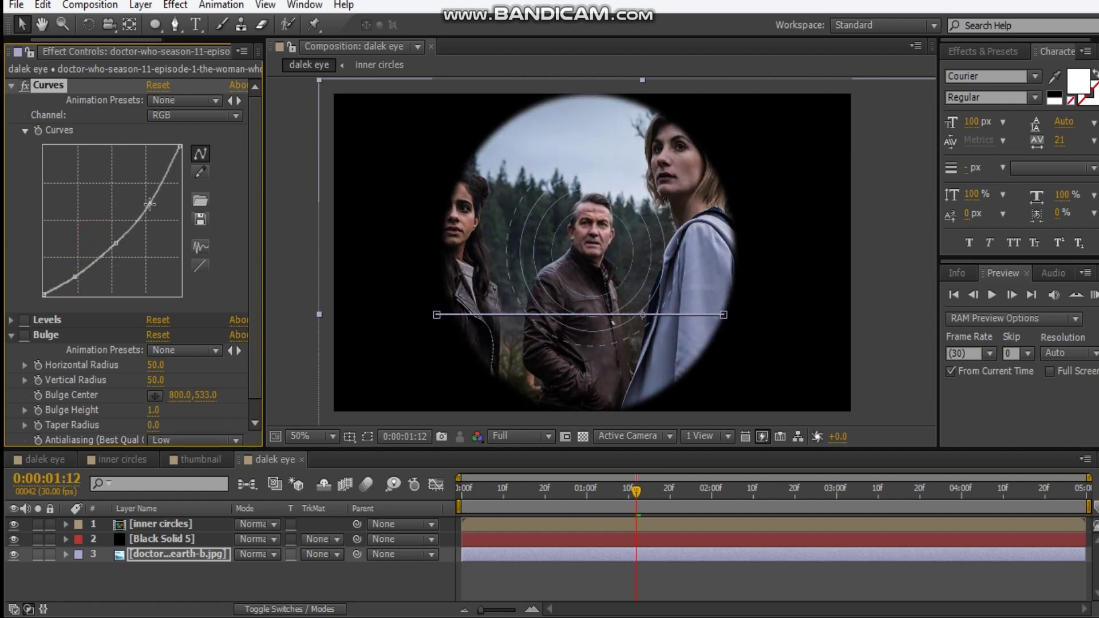
# Step: Pull down the Red channel curve and adjust the Blue channel curve for a cooler tone
pyautogui.click(163, 115)
pyautogui.click(167, 153)
pyautogui.moveTo(115, 223); pyautogui.dragTo(115, 228)
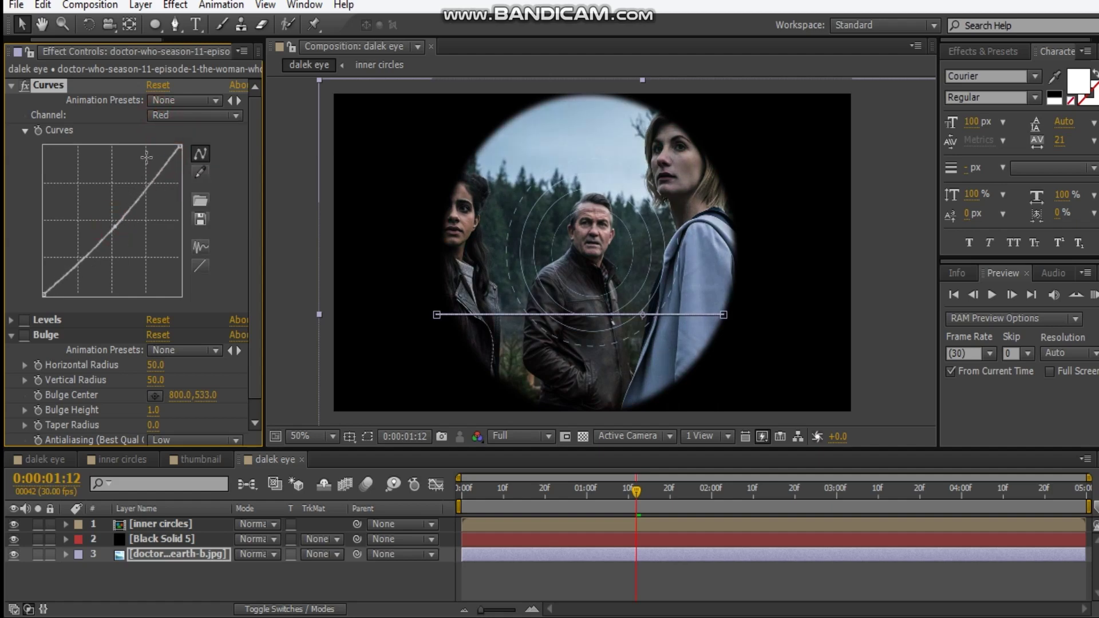
pyautogui.click(166, 115)
pyautogui.click(172, 186)
pyautogui.moveTo(108, 226); pyautogui.dragTo(110, 218)
pyautogui.click(301, 236)
pyautogui.scroll(1, 511, 242)
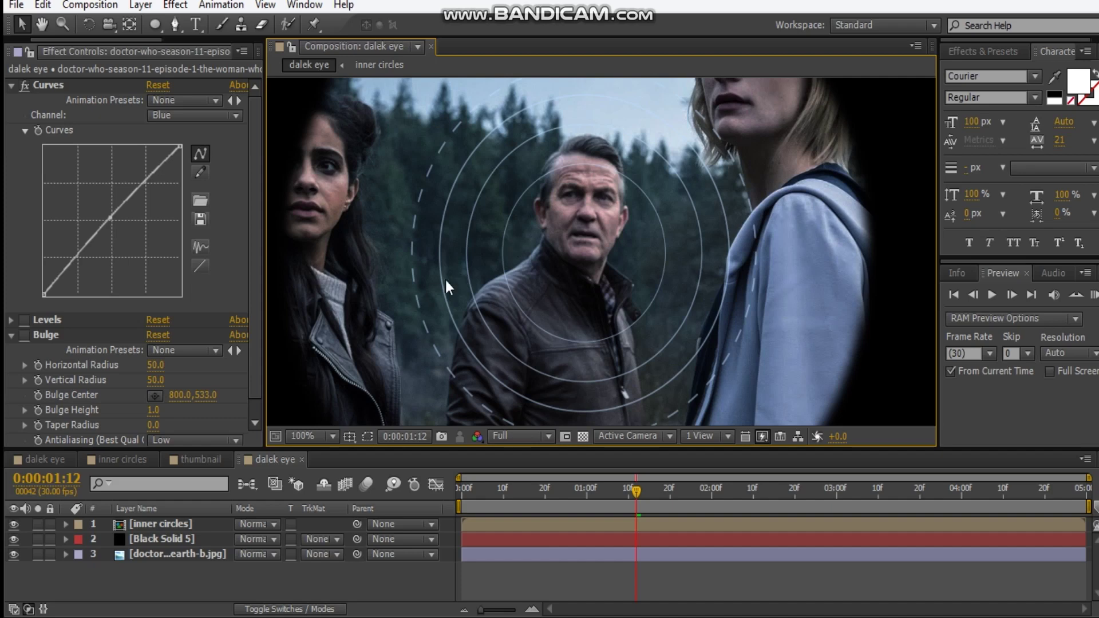
pyautogui.press(',')
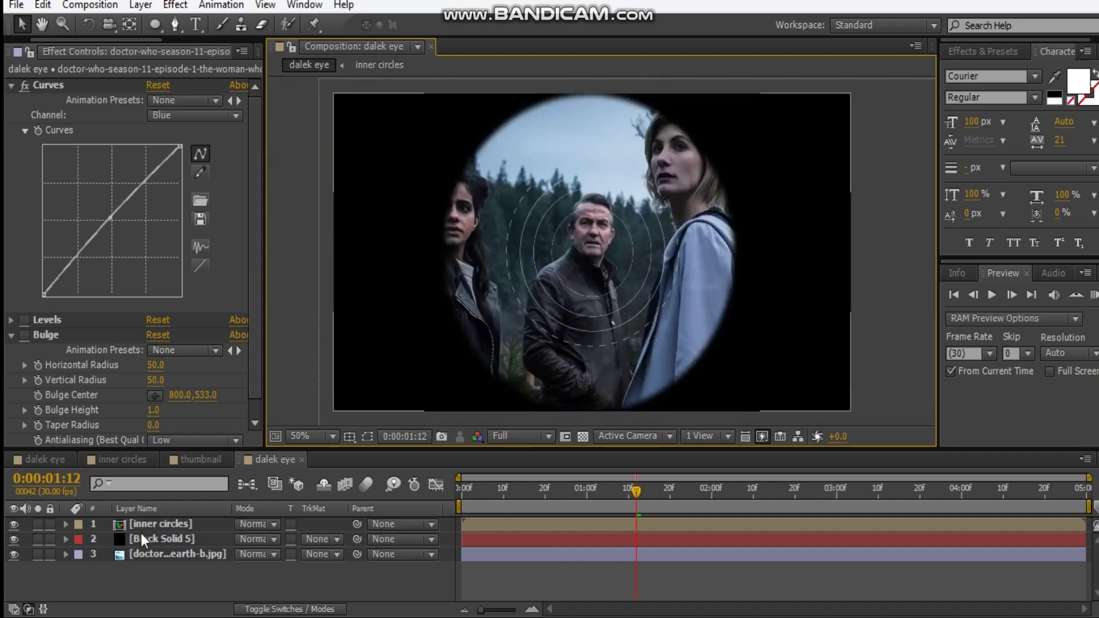
# Step: Set the photo's Levels to Output White 233 and Input Black 11
pyautogui.click(11, 84)
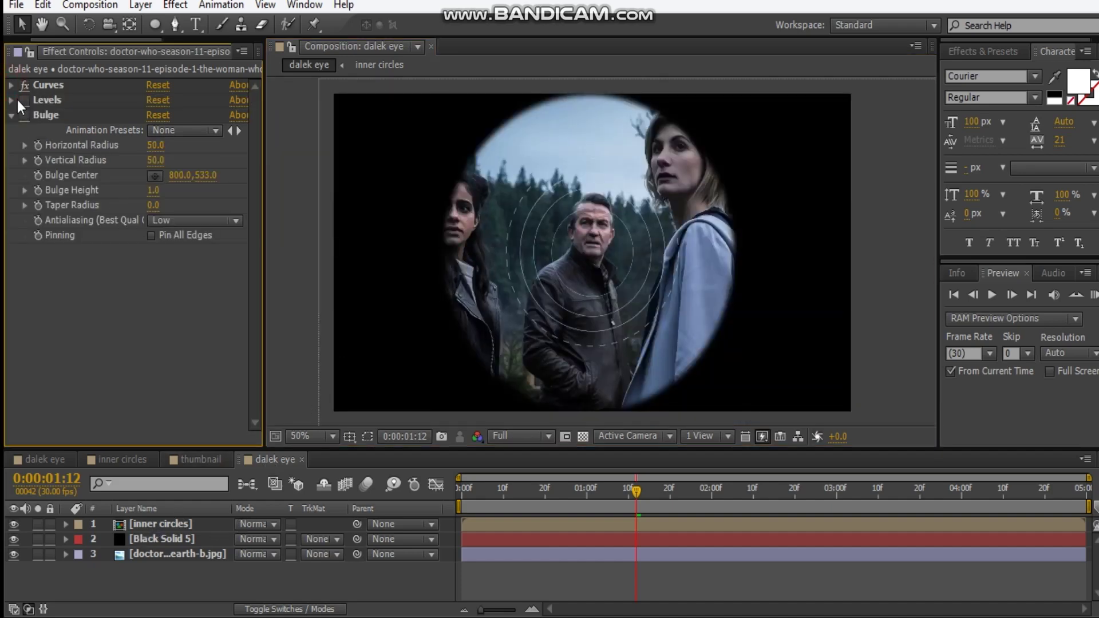
pyautogui.click(11, 100)
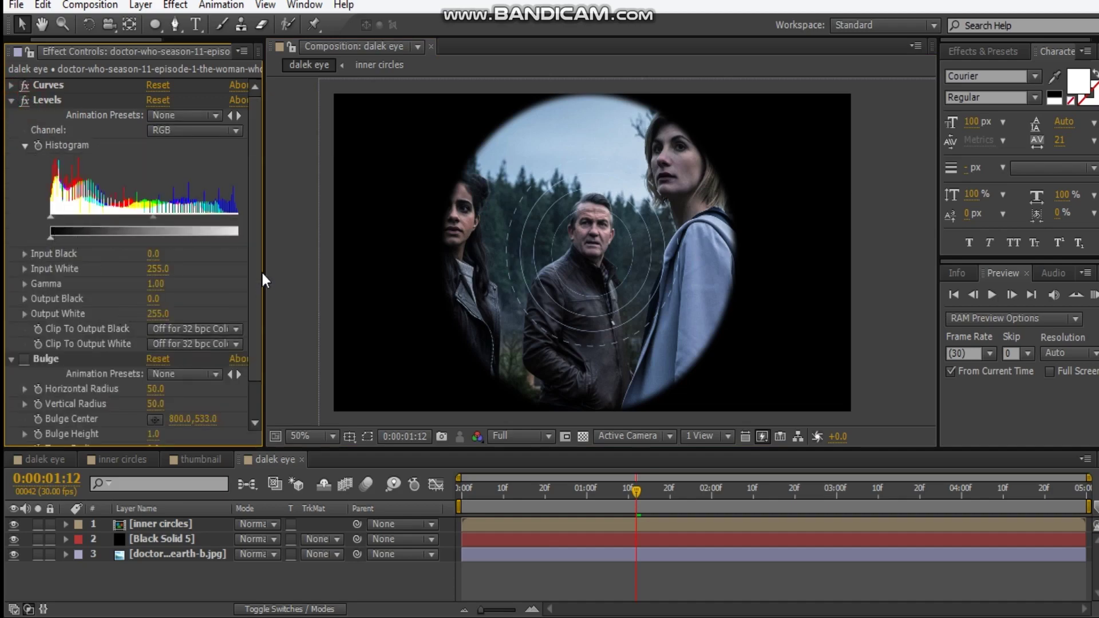
pyautogui.moveTo(262, 275); pyautogui.dragTo(295, 269)
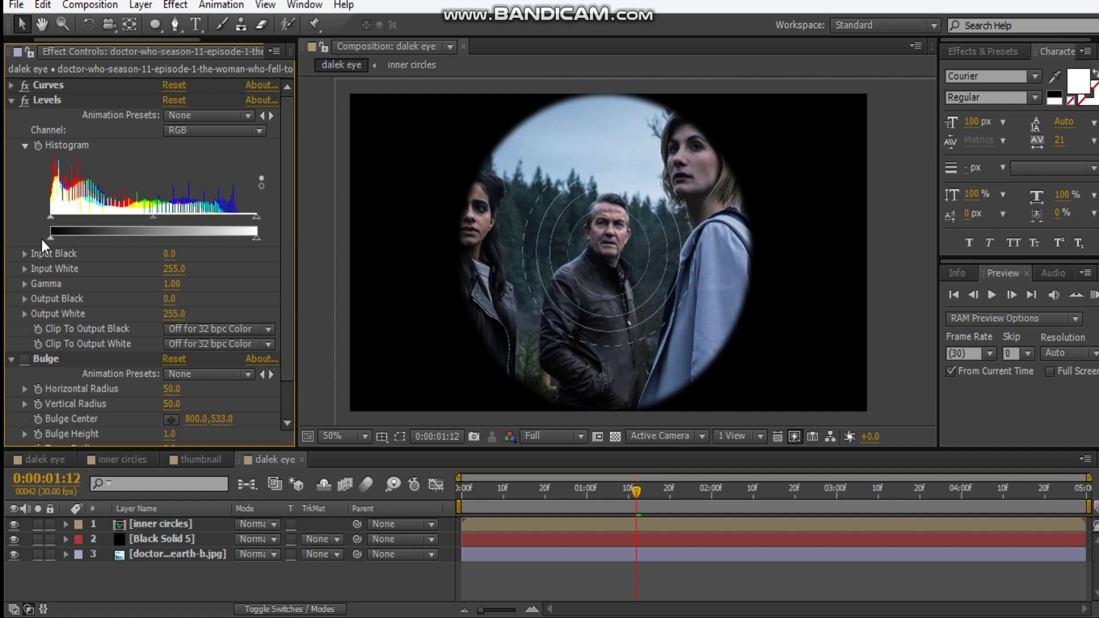
pyautogui.moveTo(252, 240); pyautogui.dragTo(185, 244)
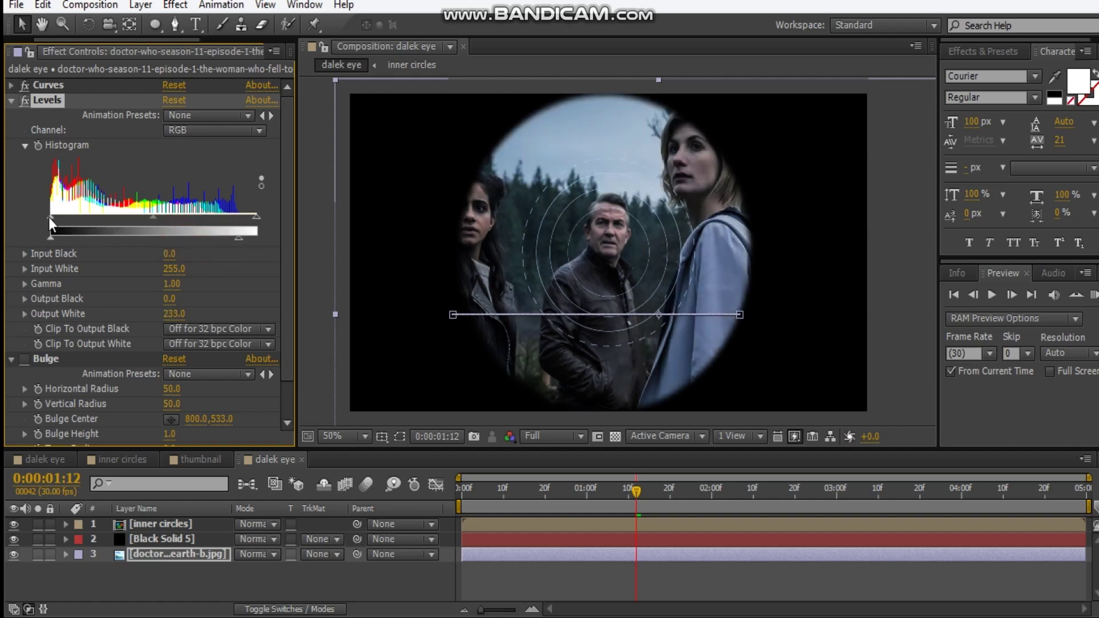
pyautogui.moveTo(76, 217); pyautogui.dragTo(61, 217)
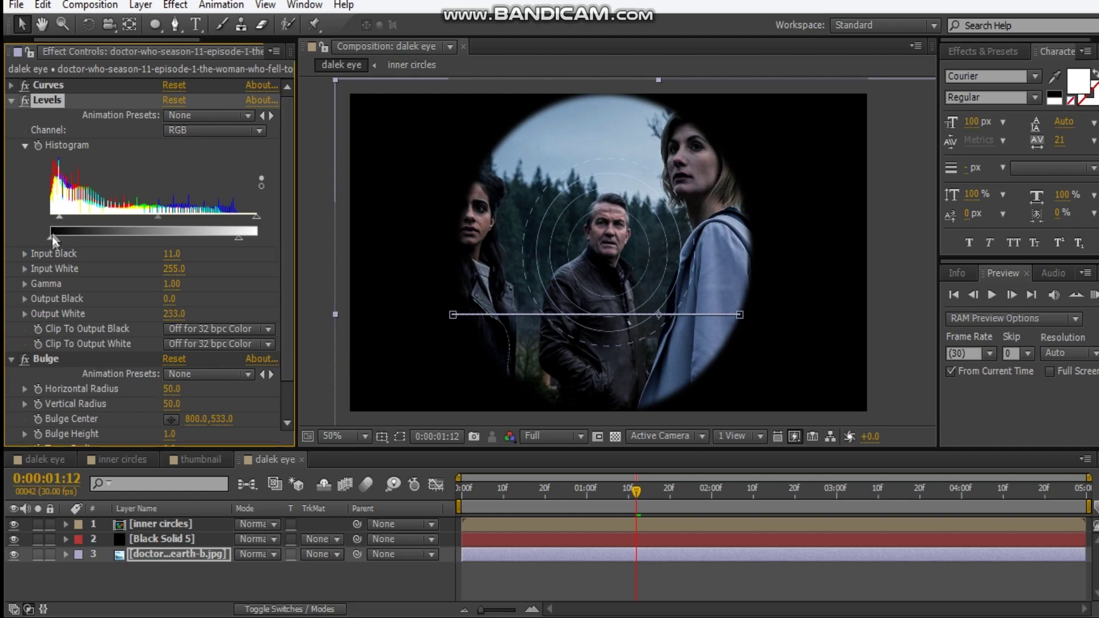
pyautogui.scroll(-2, 188, 372)
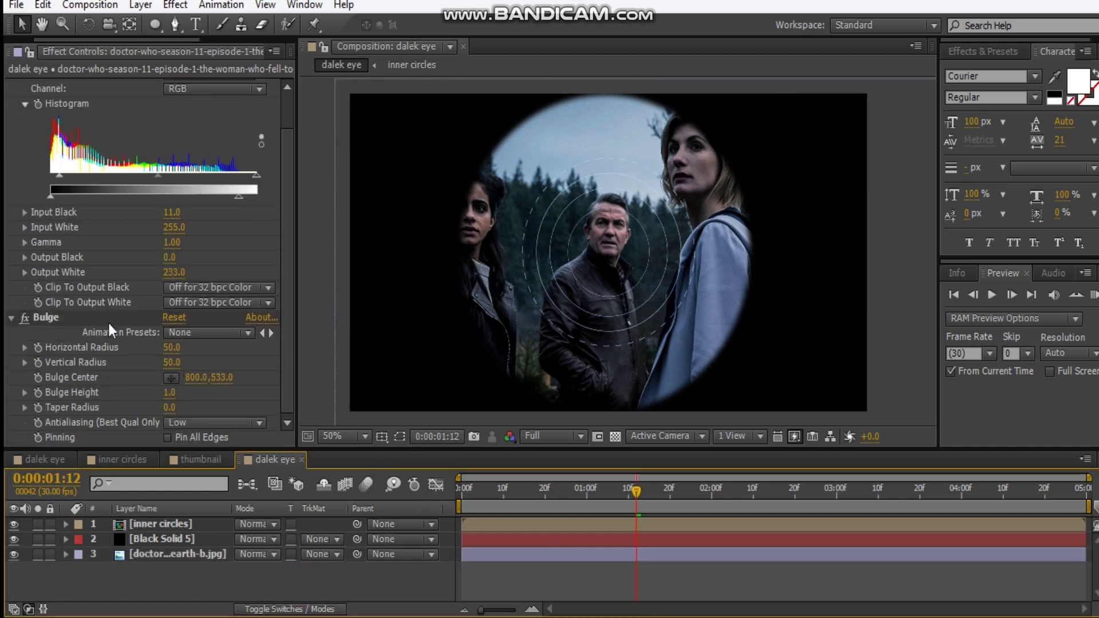
# Step: Centre the bulge on the man's face and stretch its radii to fill the circle
pyautogui.click(73, 320)
pyautogui.press('.')
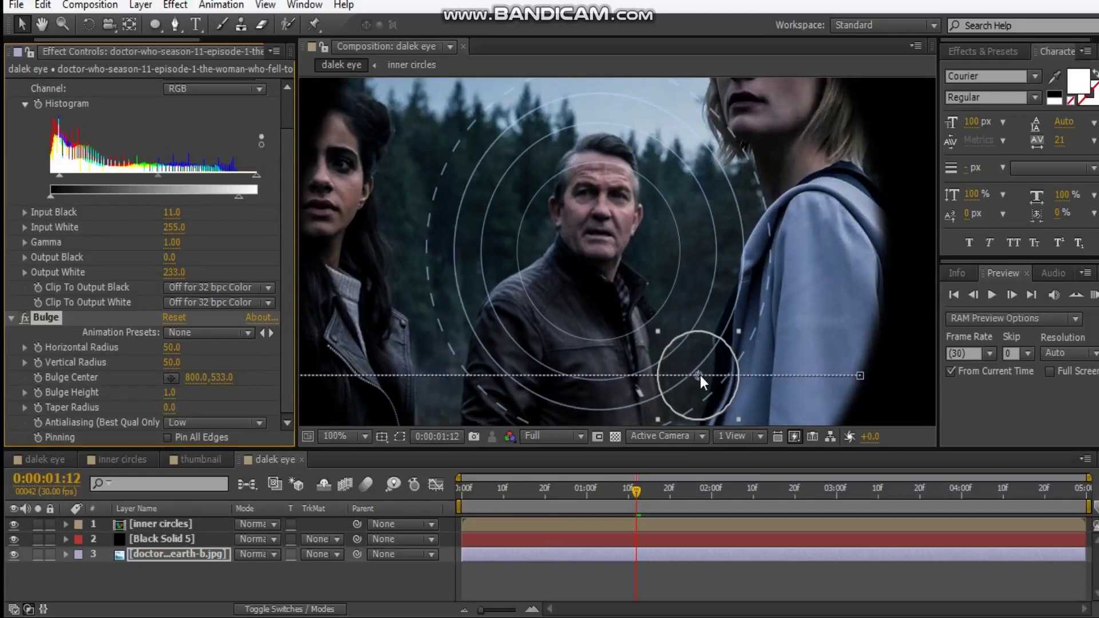
pyautogui.moveTo(701, 396); pyautogui.dragTo(907, 521)
pyautogui.scroll(-3, 741, 257)
pyautogui.scroll(2, 742, 256)
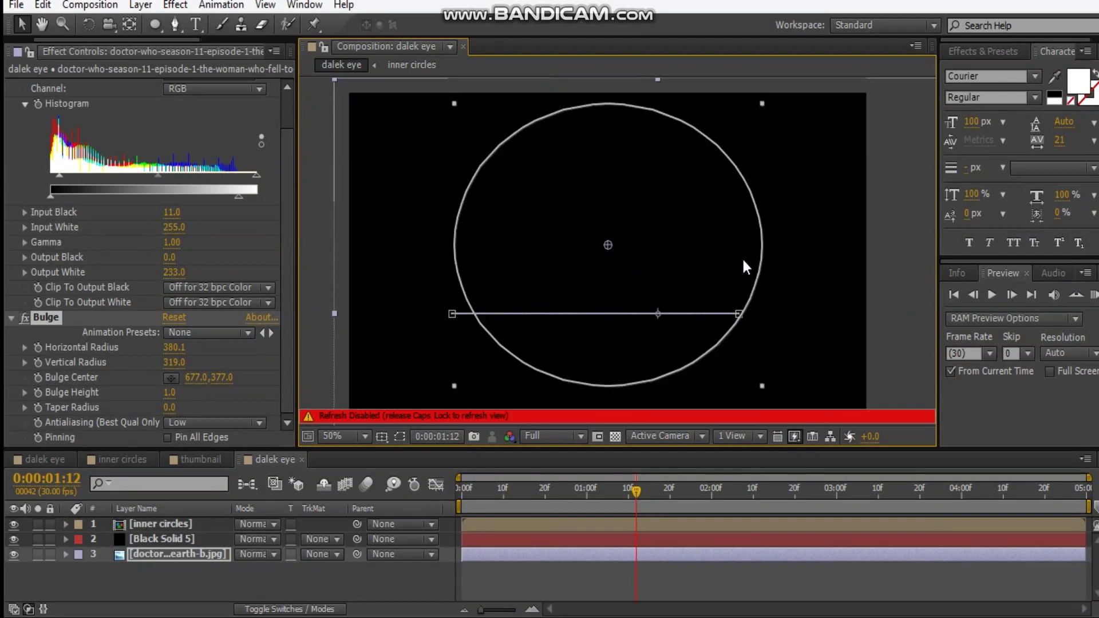
pyautogui.moveTo(762, 386)
pyautogui.mouseDown()
pyautogui.moveTo(763, 412)
pyautogui.moveTo(757, 404)
pyautogui.mouseUp()
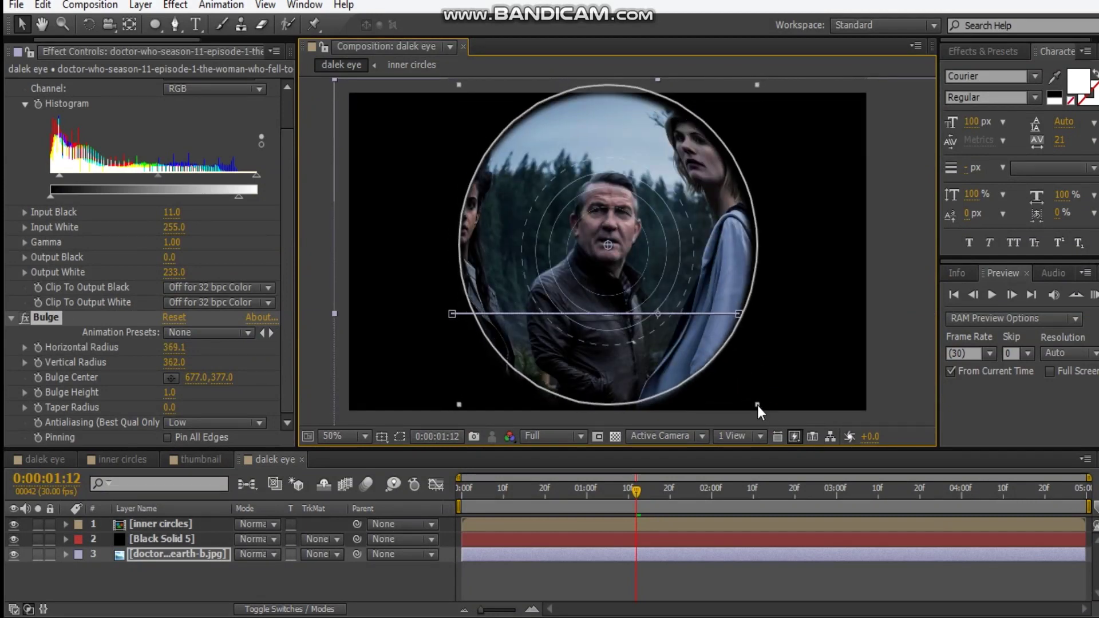
# Step: Weaken the Bulge Height from 0.5 to 0.2 and turn the Bulge effect on
pyautogui.click(167, 396)
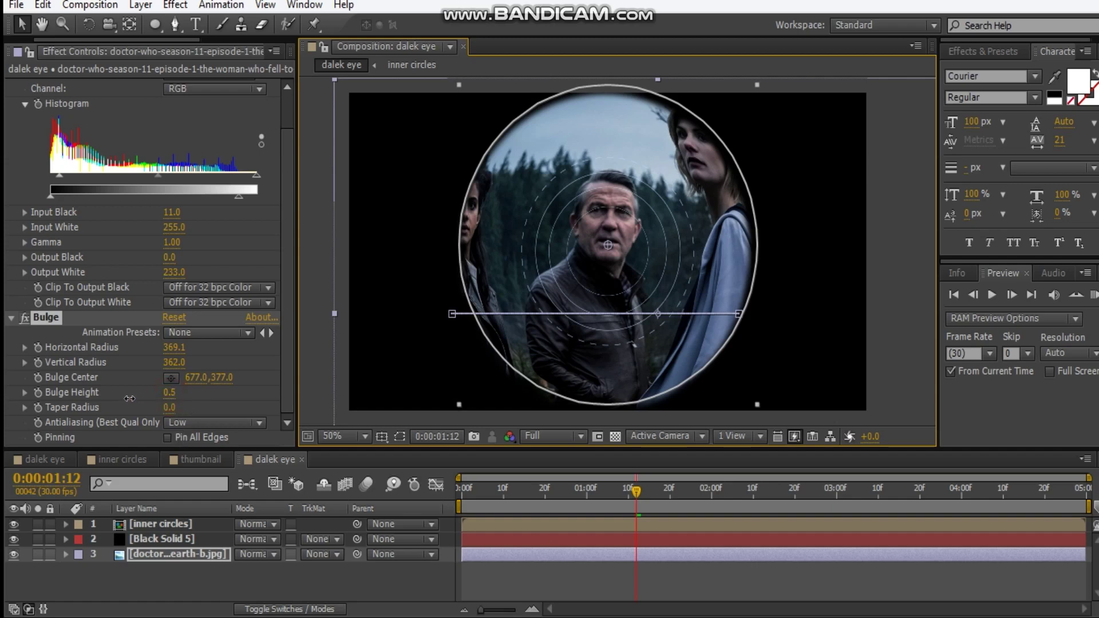
pyautogui.moveTo(115, 403); pyautogui.dragTo(115, 403)
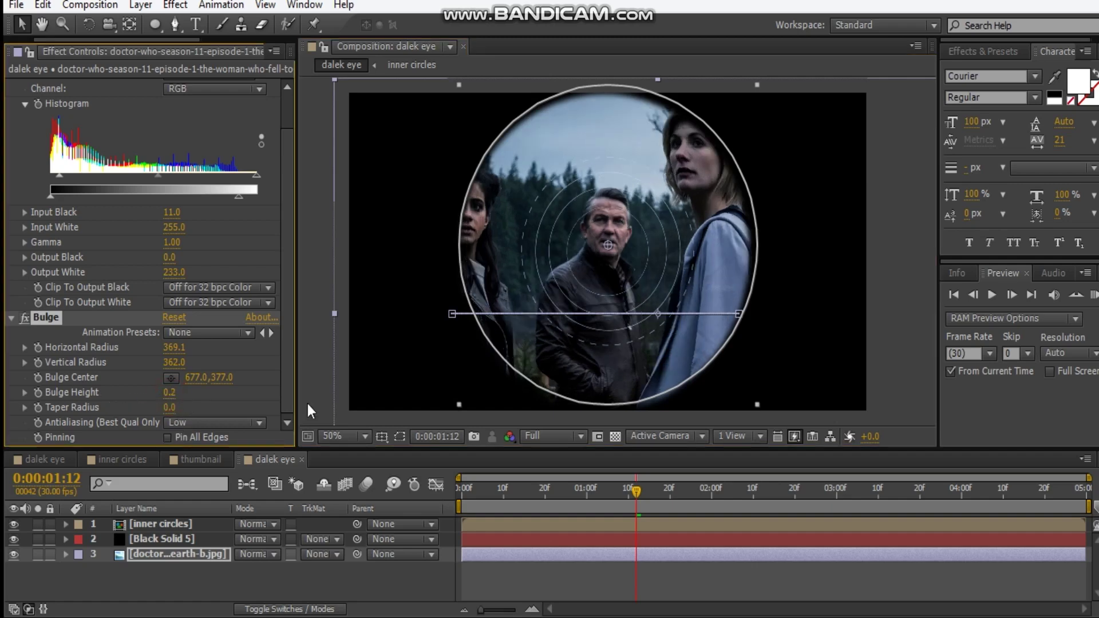
pyautogui.click(23, 321)
pyautogui.scroll(-2, 522, 131)
pyautogui.click(571, 108)
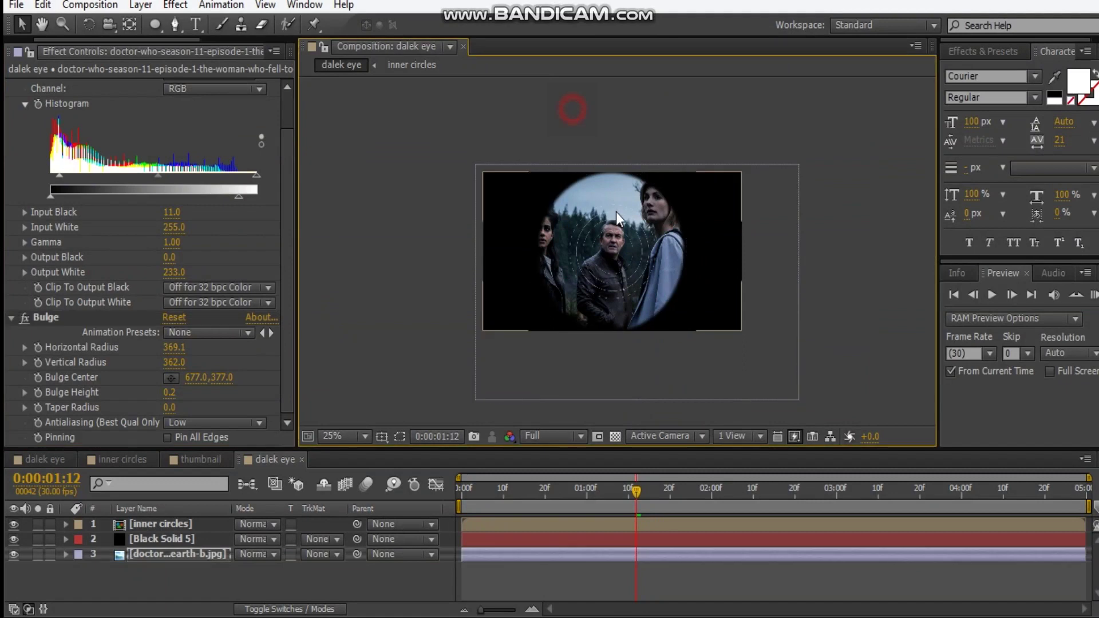
# Step: Set the inner circles layer's blend mode to Screen
pyautogui.scroll(4, 692, 278)
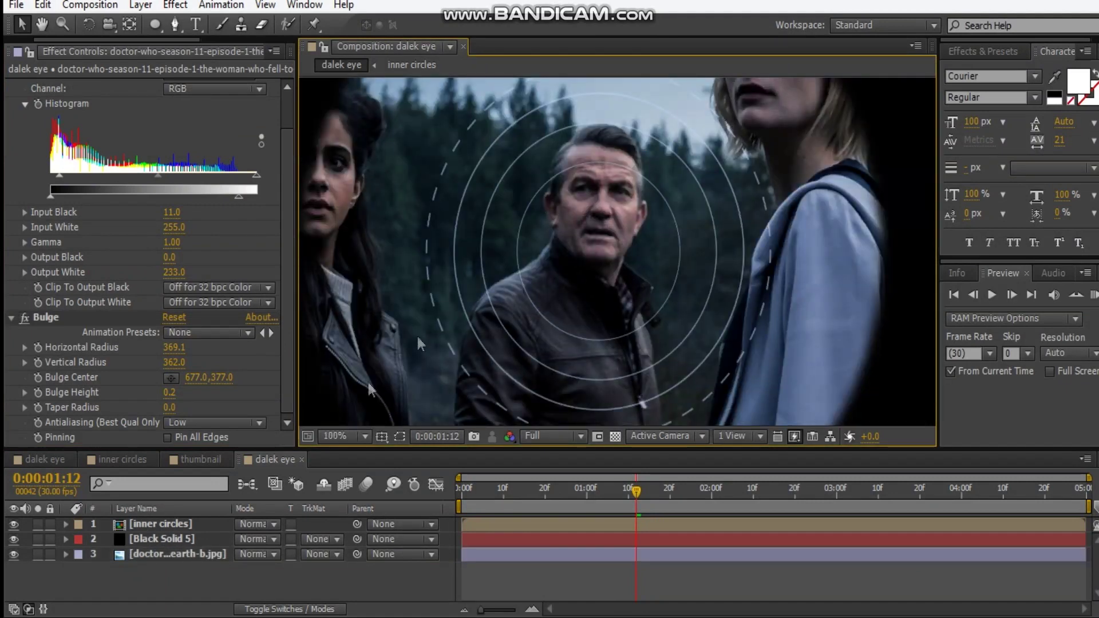
pyautogui.click(172, 523)
pyautogui.click(256, 524)
pyautogui.click(306, 264)
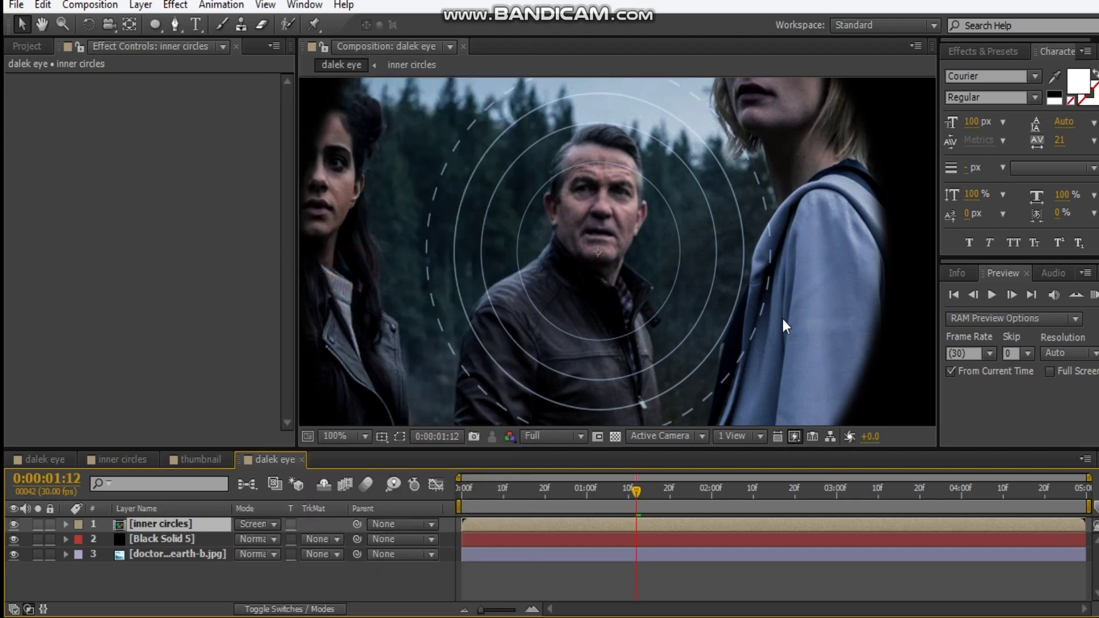
# Step: Lower the inner circles layer's opacity to about 60%
pyautogui.press('t')
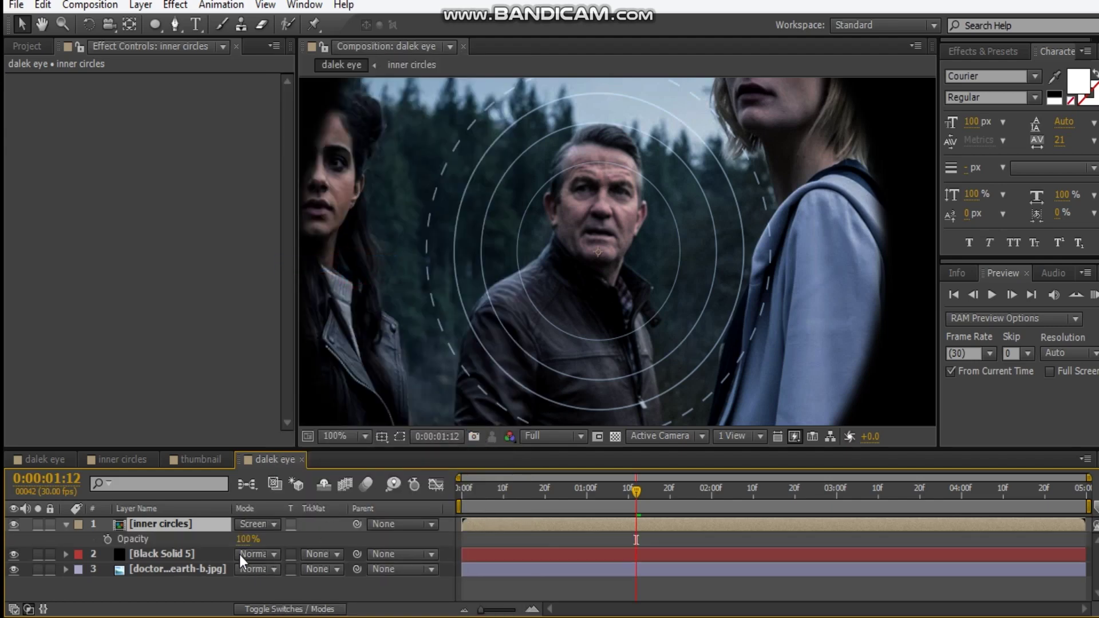
pyautogui.moveTo(246, 538); pyautogui.dragTo(232, 541)
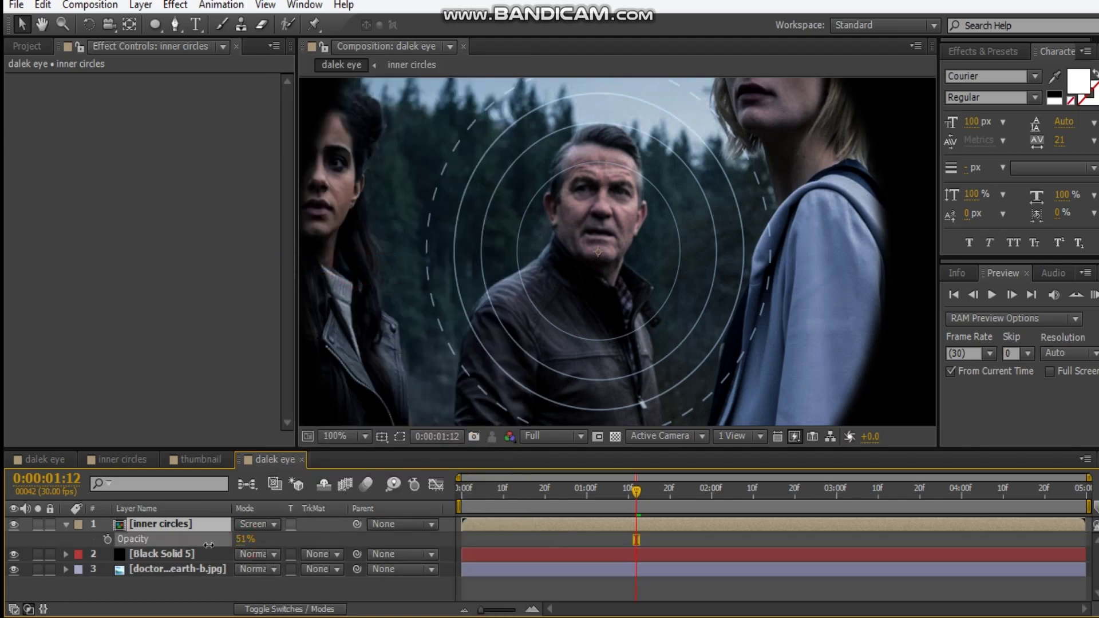
pyautogui.moveTo(215, 545); pyautogui.dragTo(214, 544)
pyautogui.scroll(-1, 623, 301)
pyautogui.scroll(1, 623, 301)
pyautogui.click(241, 539)
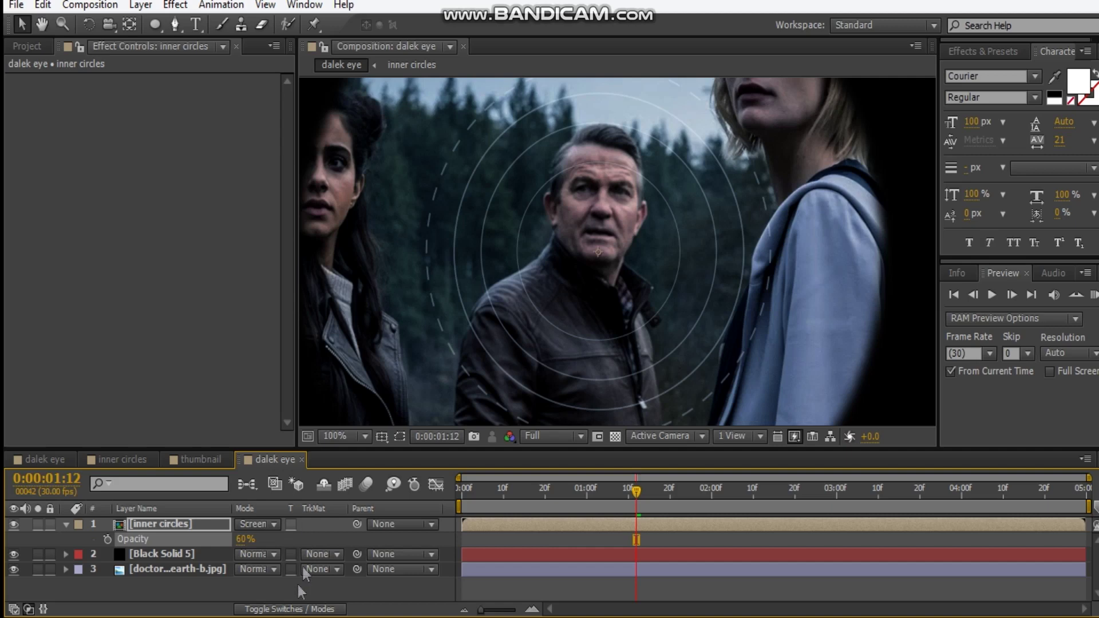
pyautogui.click(265, 582)
pyautogui.click(67, 525)
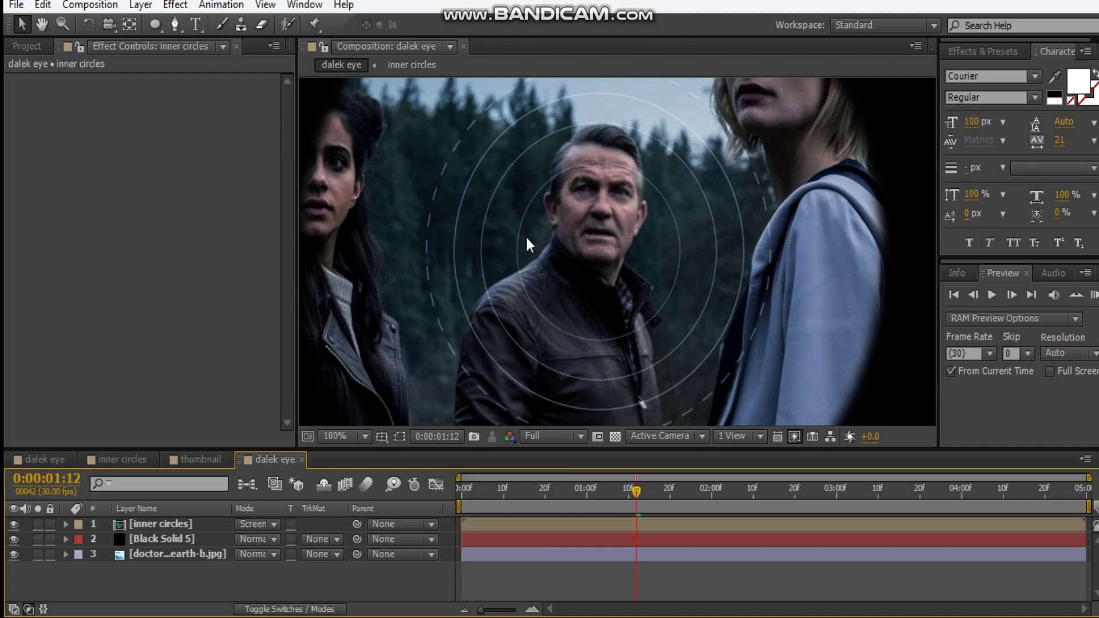
pyautogui.scroll(-1, 551, 188)
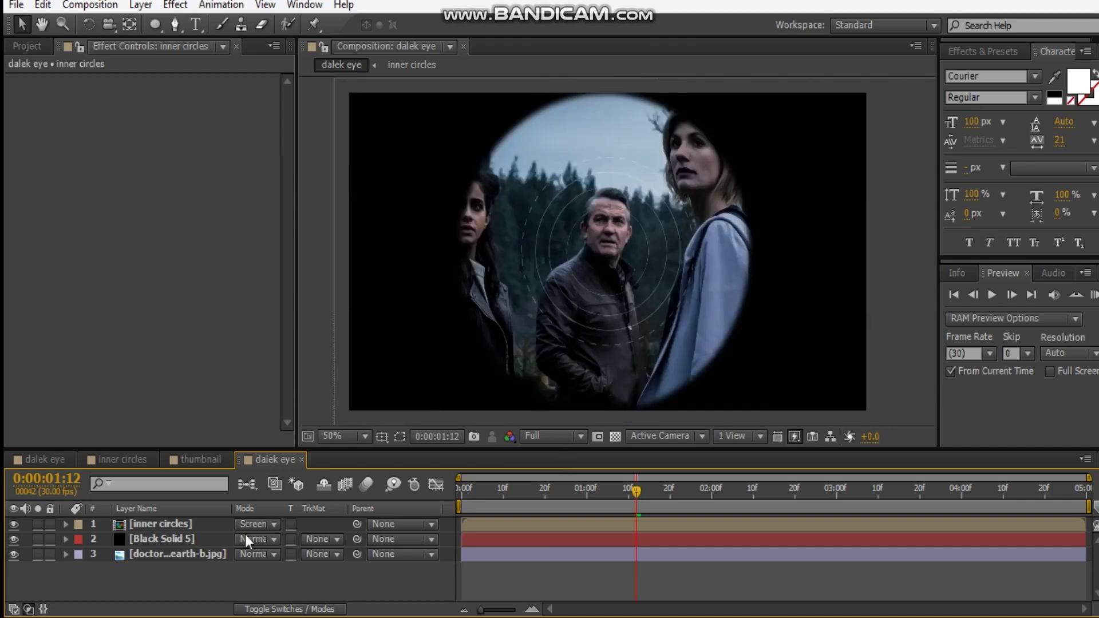
# Step: Draw a large ellipse over the comp centre and delete its fill, leaving only an outline
pyautogui.click(155, 29)
pyautogui.moveTo(608, 245); pyautogui.dragTo(743, 356)
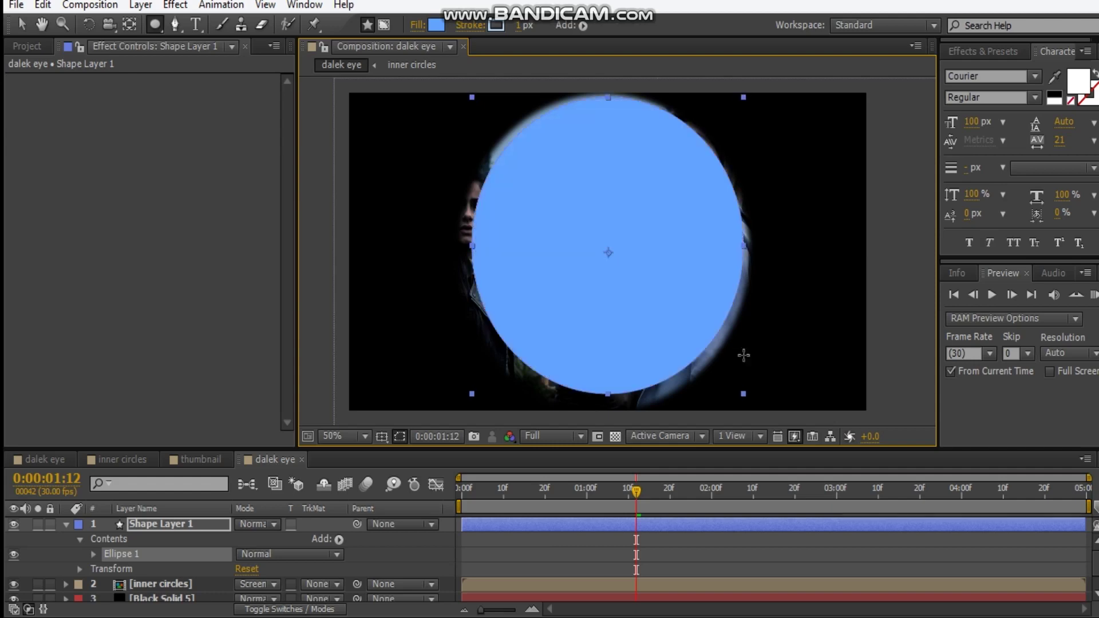
pyautogui.click(93, 553)
pyautogui.click(120, 535)
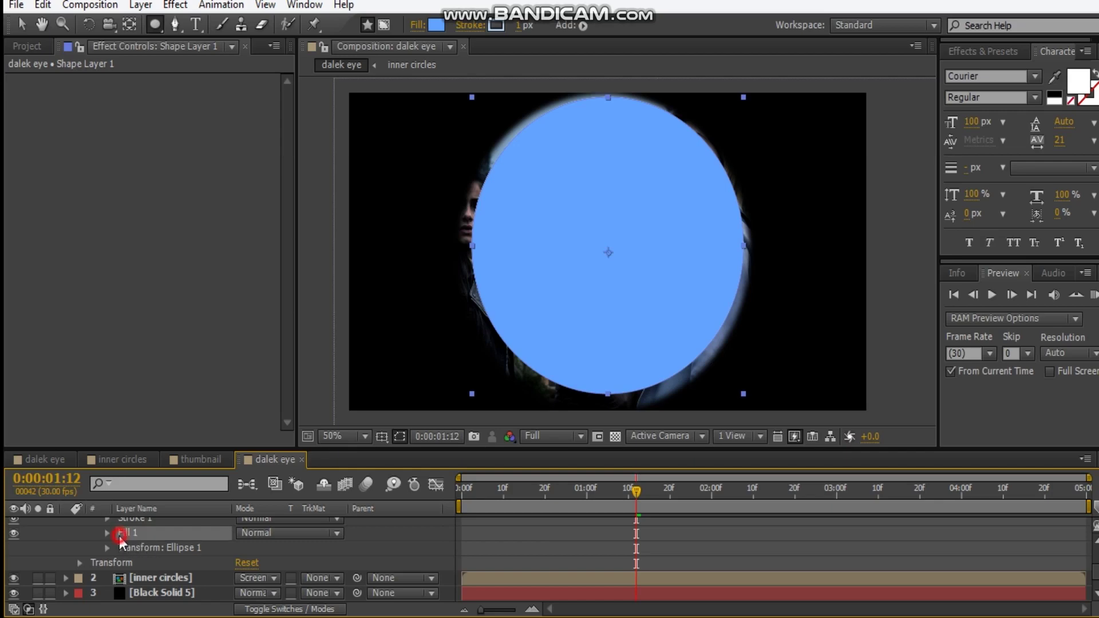
pyautogui.press('Delete')
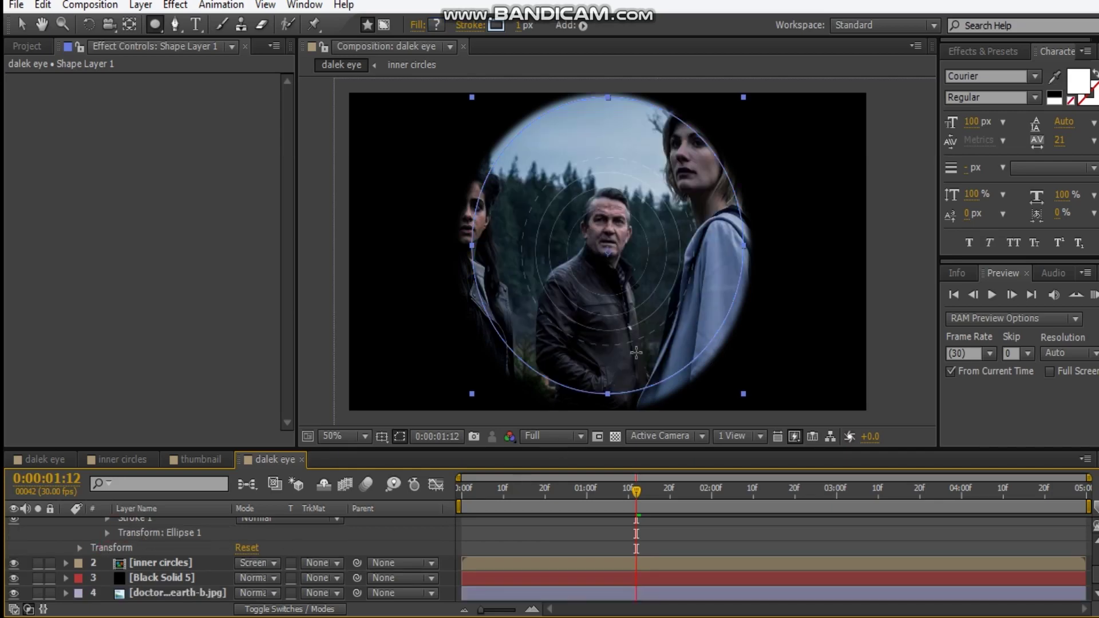
# Step: Resize and reposition the ellipse outline to trace the mask edge, at about 102.4% scale
pyautogui.press('.')
pyautogui.press('v')
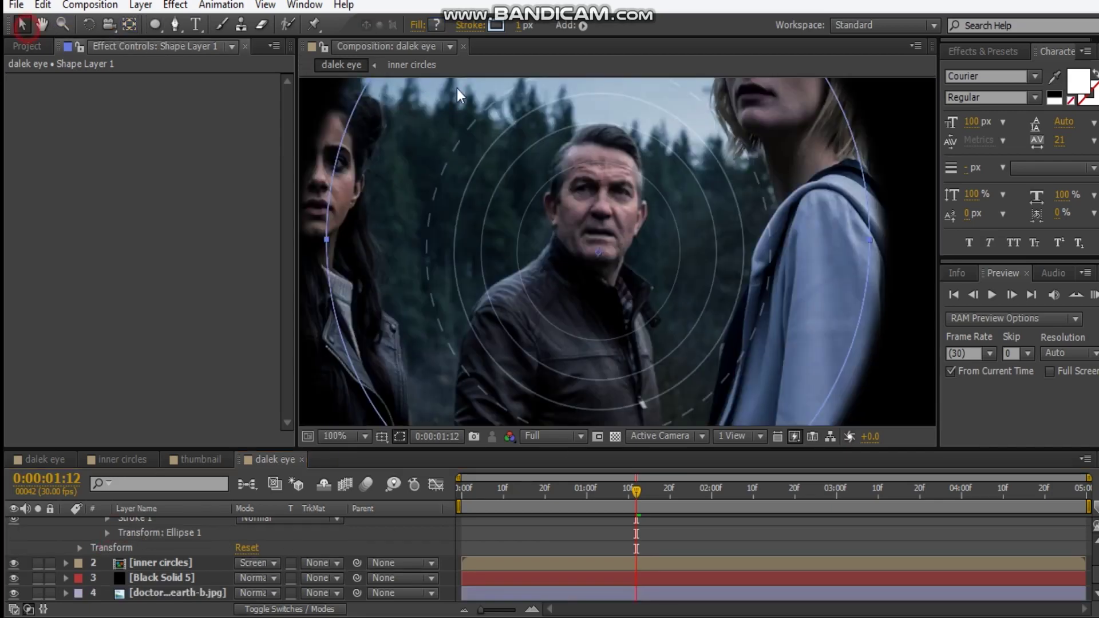
pyautogui.press(',')
pyautogui.moveTo(675, 371); pyautogui.dragTo(674, 375)
pyautogui.moveTo(741, 398); pyautogui.dragTo(749, 405)
pyautogui.moveTo(704, 369); pyautogui.dragTo(704, 369)
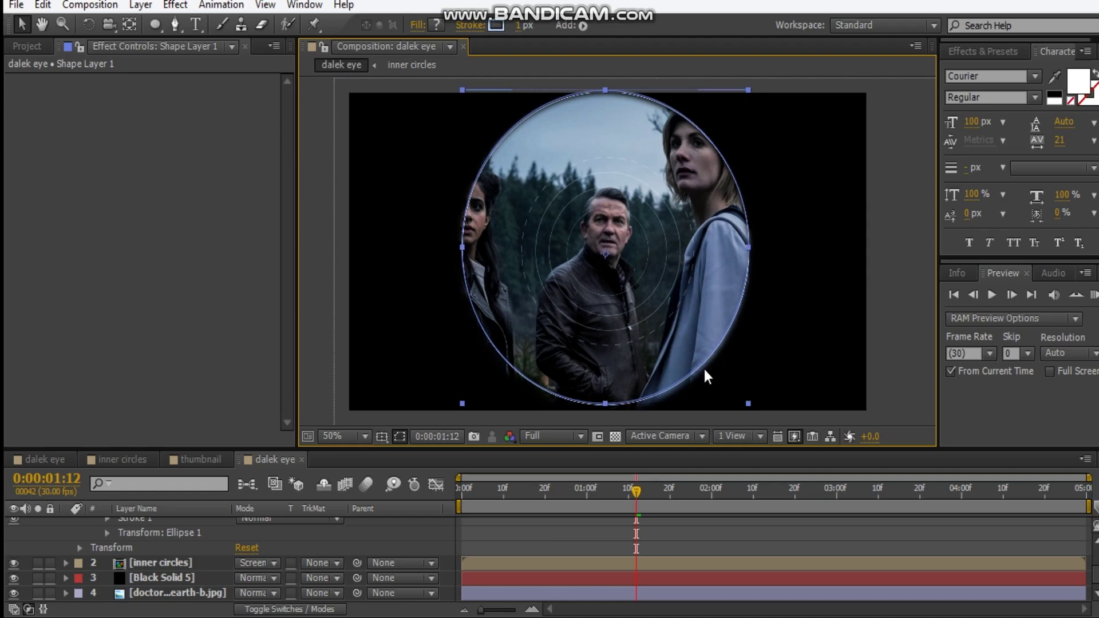
pyautogui.moveTo(749, 405); pyautogui.dragTo(739, 393)
pyautogui.moveTo(699, 358); pyautogui.dragTo(706, 360)
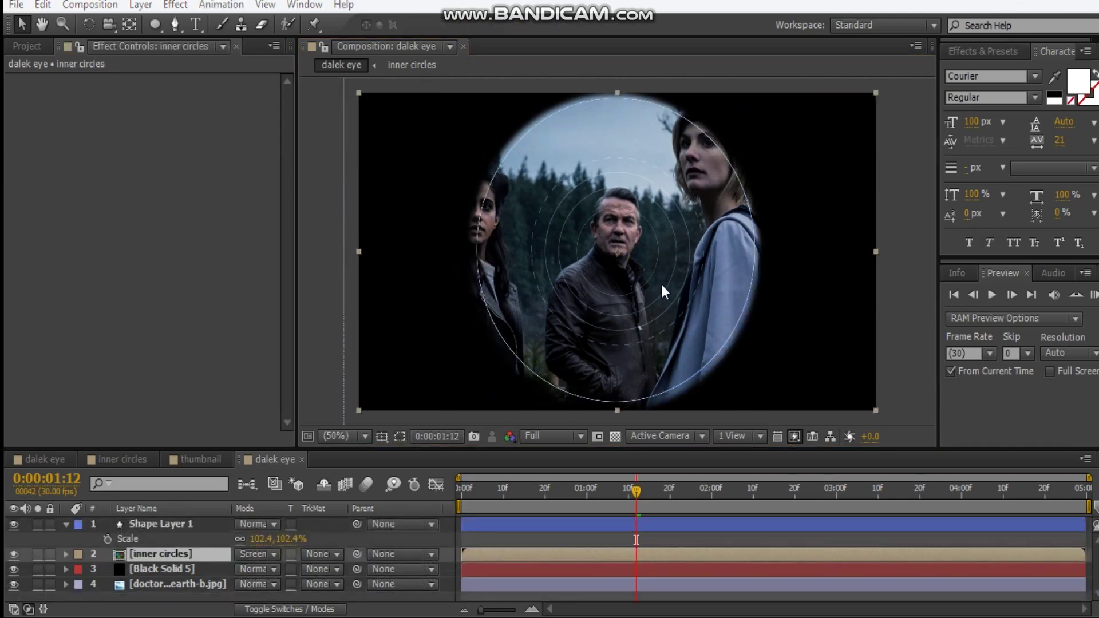
# Step: Set Shape Layer 1's ring outline to 70% opacity
pyautogui.scroll(2, 644, 275)
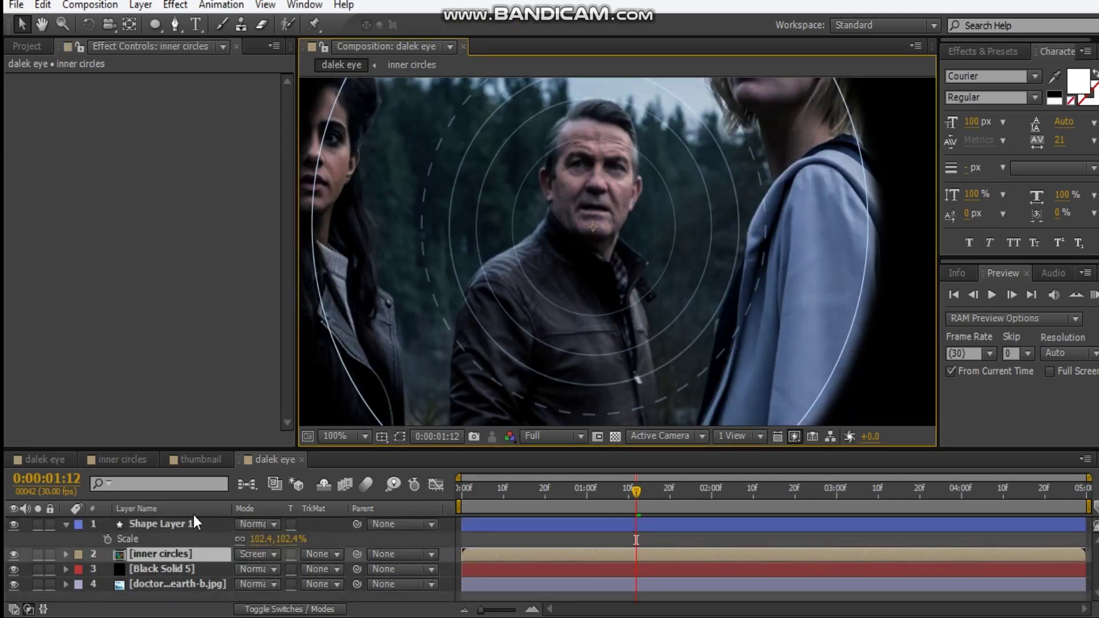
pyautogui.click(177, 509)
pyautogui.click(180, 523)
pyautogui.press('t')
pyautogui.click(250, 539)
pyautogui.write('70')
pyautogui.press('Return')
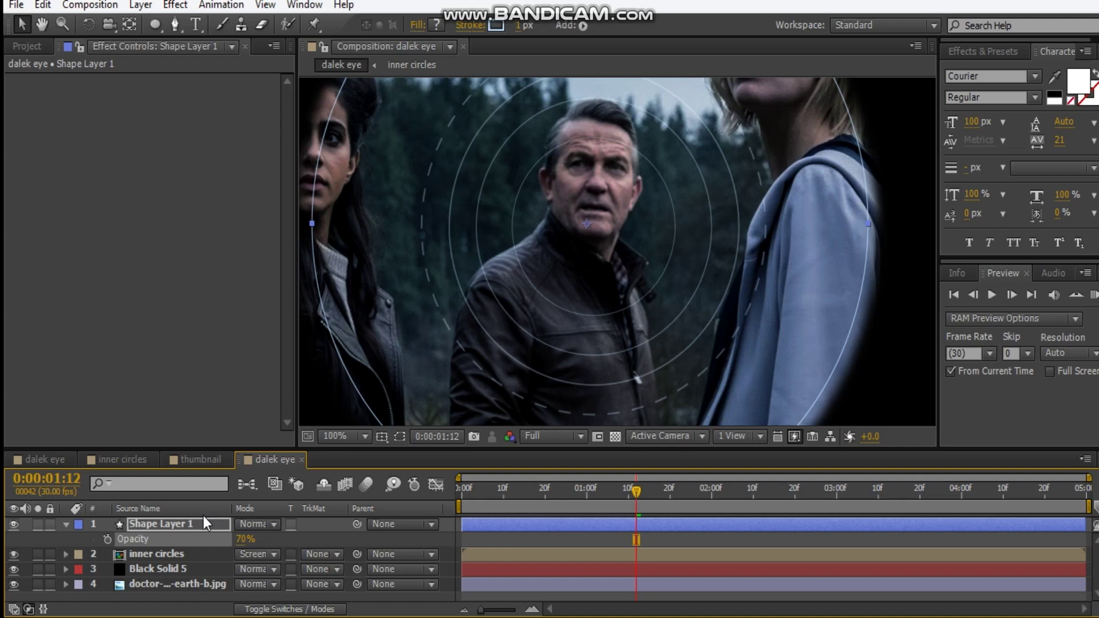
# Step: Duplicate the ring as Shape Layer 2 with 40% opacity and 100% scale
pyautogui.hotkey('ctrl', 'd')
pyautogui.press('t')
pyautogui.click(245, 539)
pyautogui.write('40')
pyautogui.press('Return')
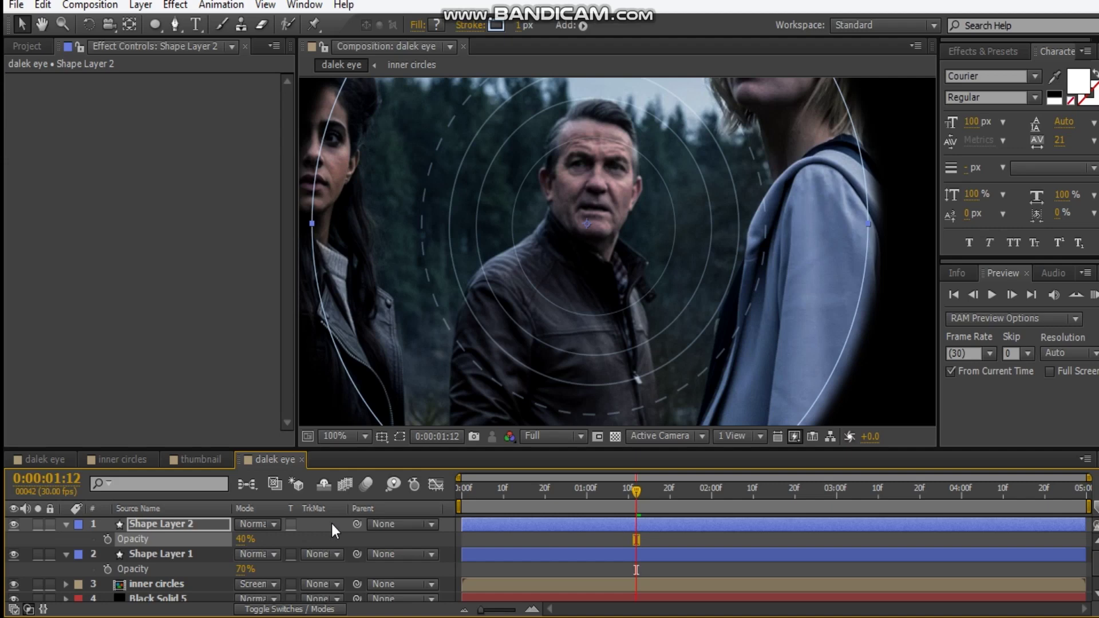
pyautogui.press('s')
pyautogui.click(264, 539)
pyautogui.write('100')
pyautogui.press('Return')
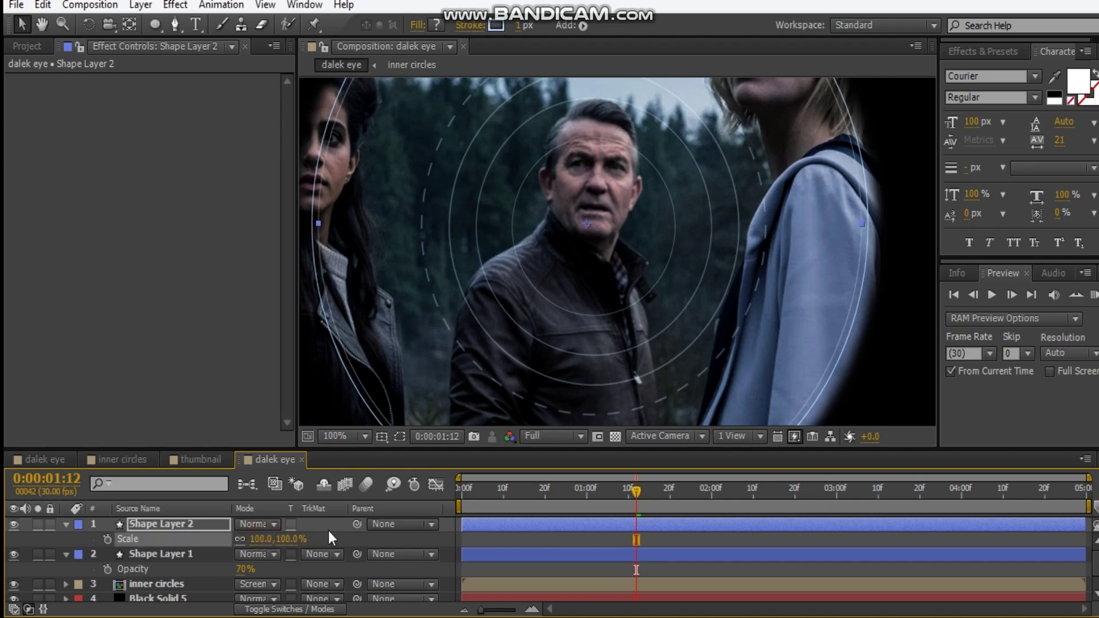
pyautogui.scroll(-1, 791, 242)
pyautogui.scroll(1, 792, 244)
pyautogui.moveTo(491, 174); pyautogui.dragTo(510, 247)
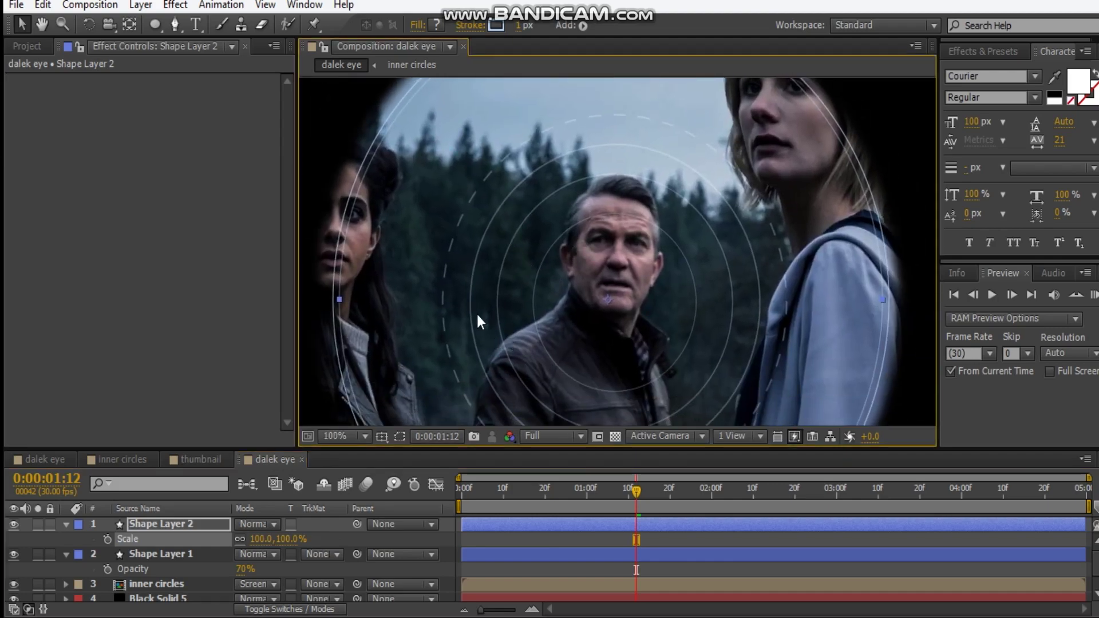
pyautogui.moveTo(469, 311); pyautogui.dragTo(415, 189)
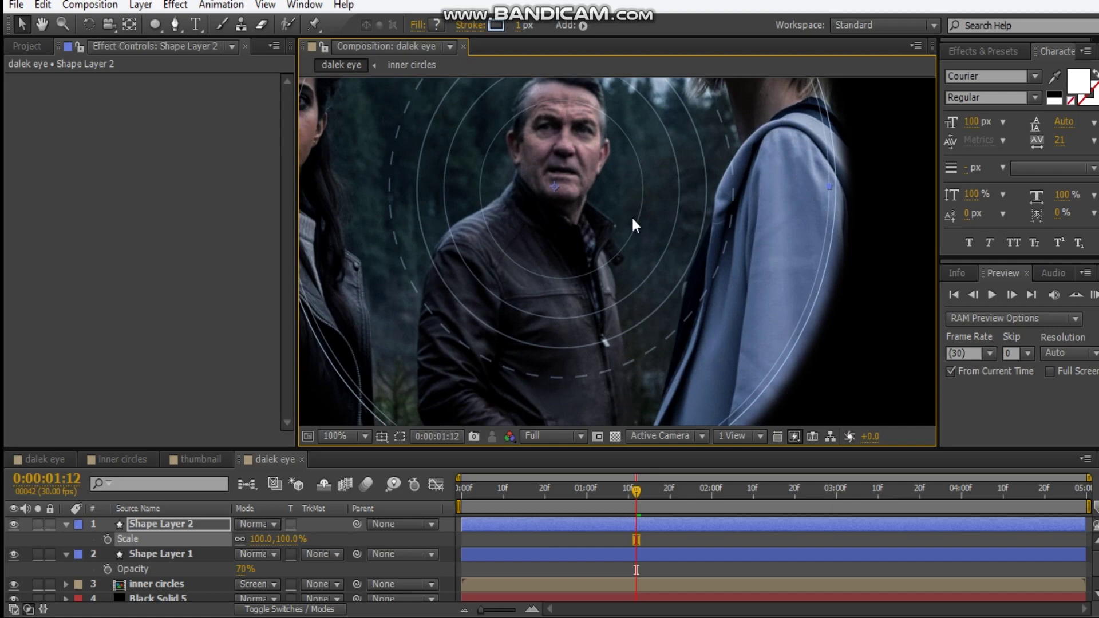
pyautogui.click(66, 524)
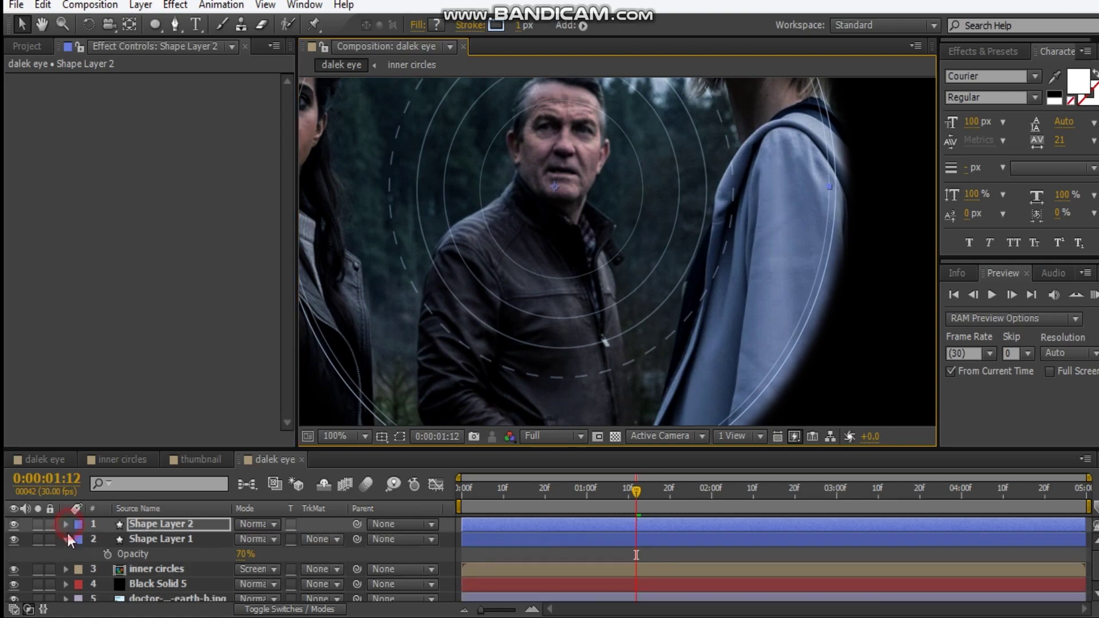
pyautogui.click(67, 539)
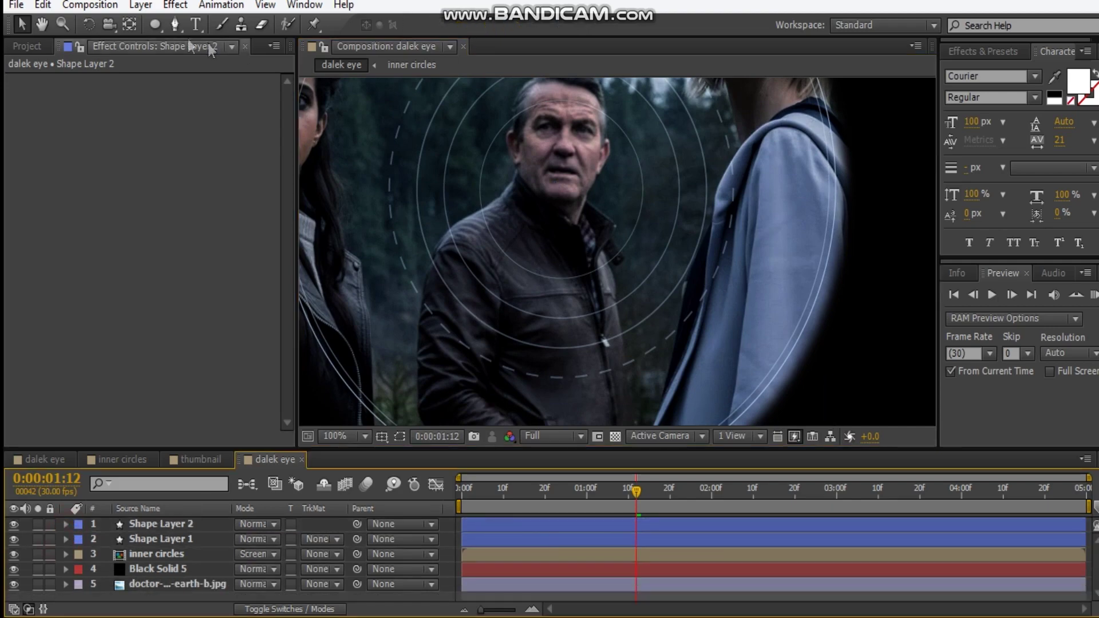
pyautogui.click(154, 27)
# Step: Draw a small filled circle on the ring edge and delete its stroke
pyautogui.moveTo(578, 245); pyautogui.dragTo(509, 149)
pyautogui.scroll(1, 686, 287)
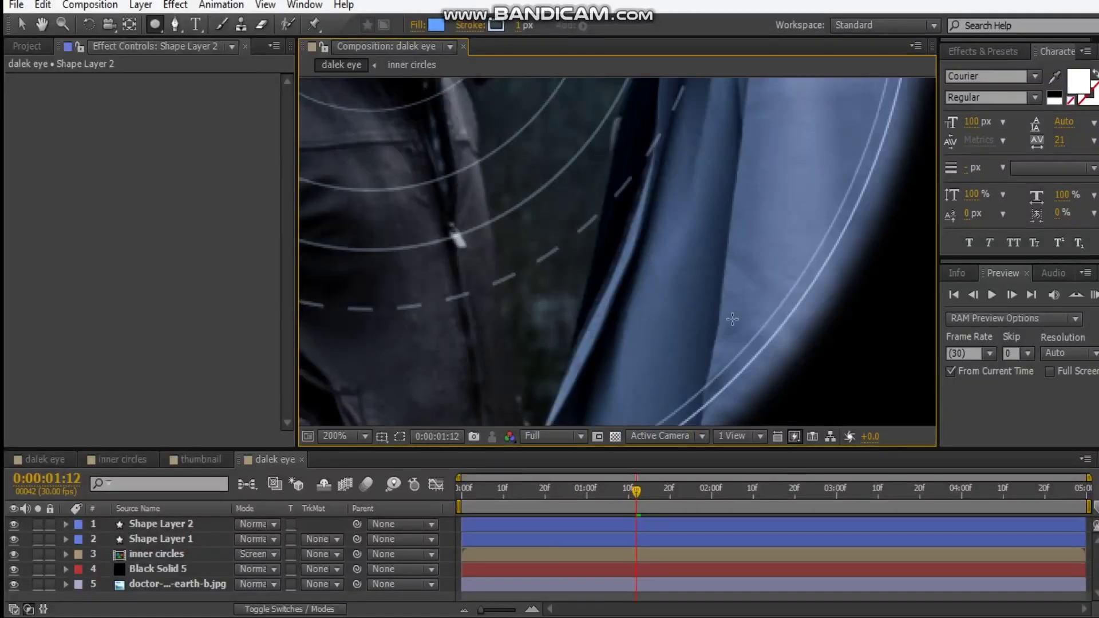
pyautogui.moveTo(728, 319); pyautogui.dragTo(696, 188)
pyautogui.moveTo(624, 289)
pyautogui.mouseDown()
pyautogui.moveTo(688, 327)
pyautogui.moveTo(650, 316)
pyautogui.moveTo(656, 309)
pyautogui.mouseUp()
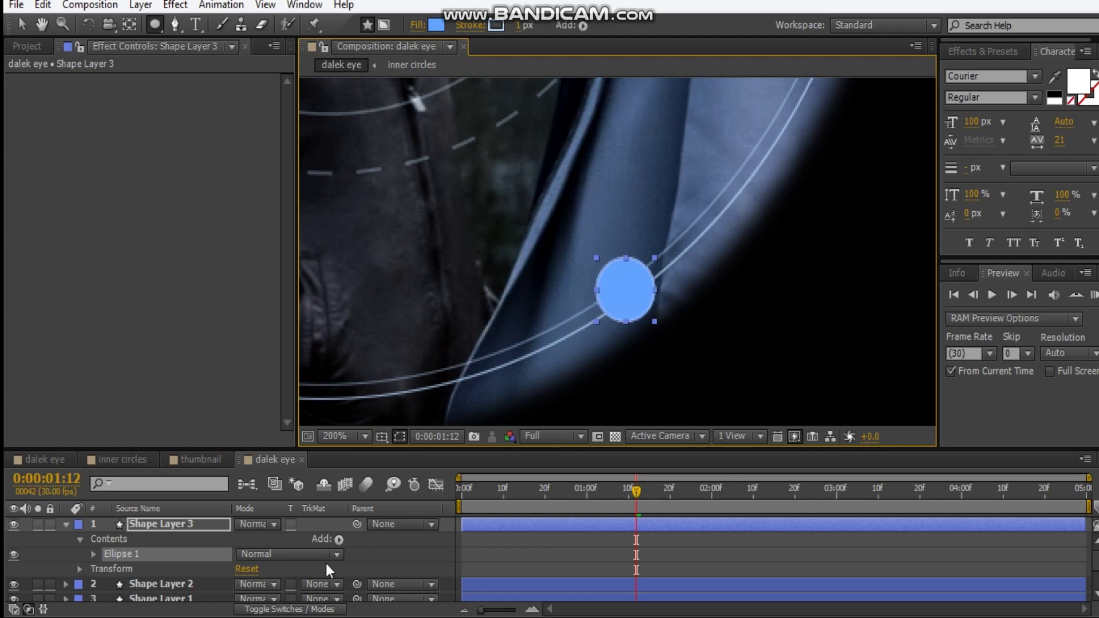
pyautogui.click(93, 554)
pyautogui.scroll(-3, 160, 564)
pyautogui.scroll(3, 146, 571)
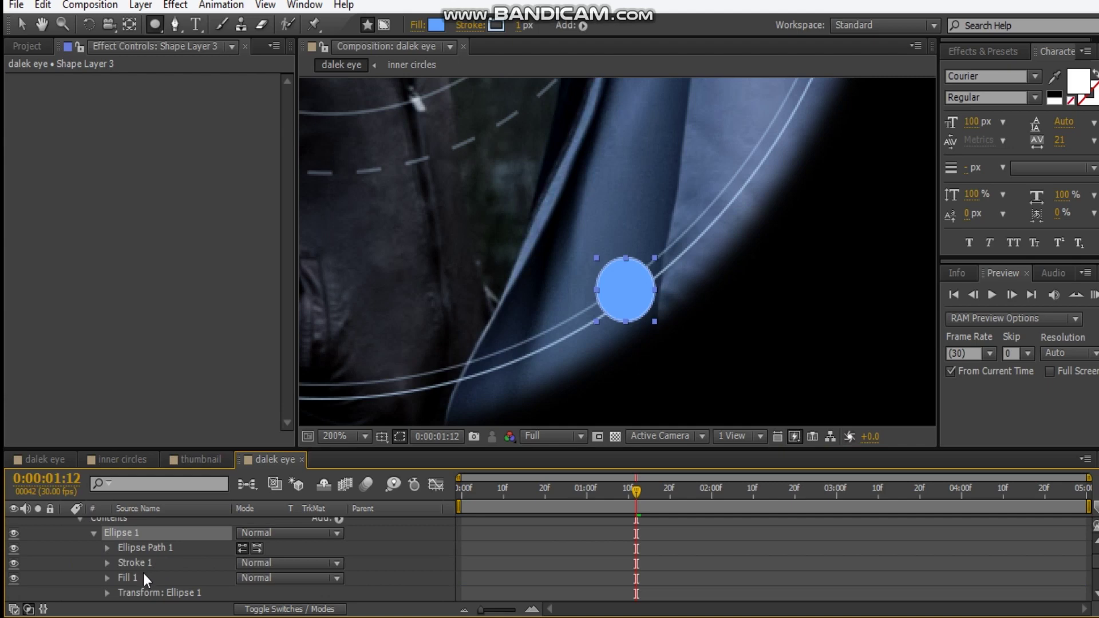
pyautogui.click(139, 563)
pyautogui.press('Delete')
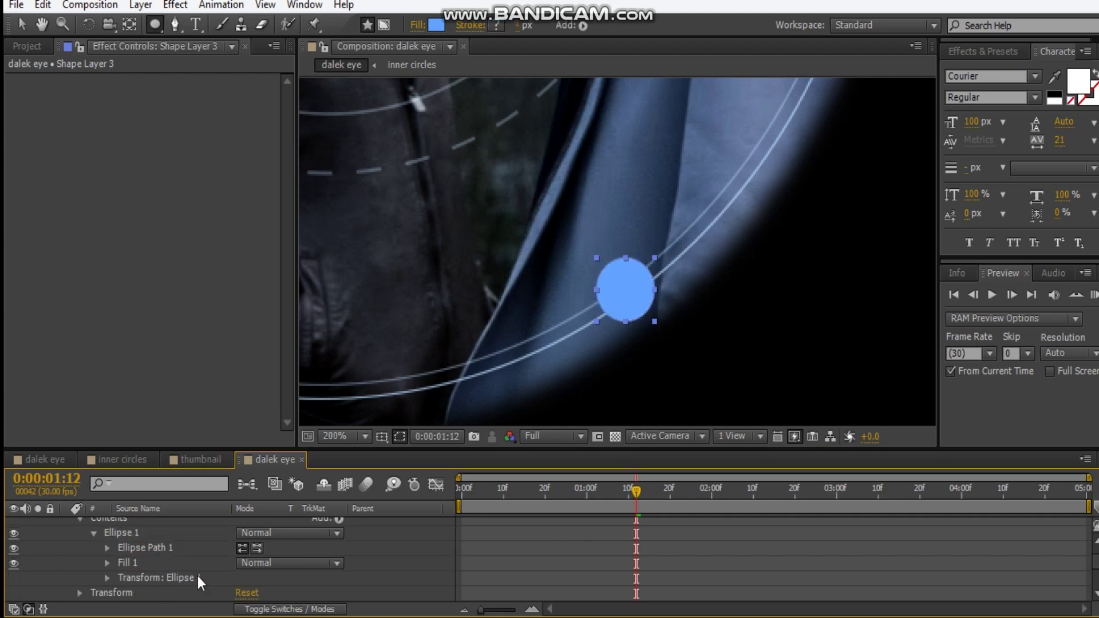
# Step: Set Shape Layer 3's blend mode to Add and lower its opacity to about 73%
pyautogui.scroll(2, 233, 566)
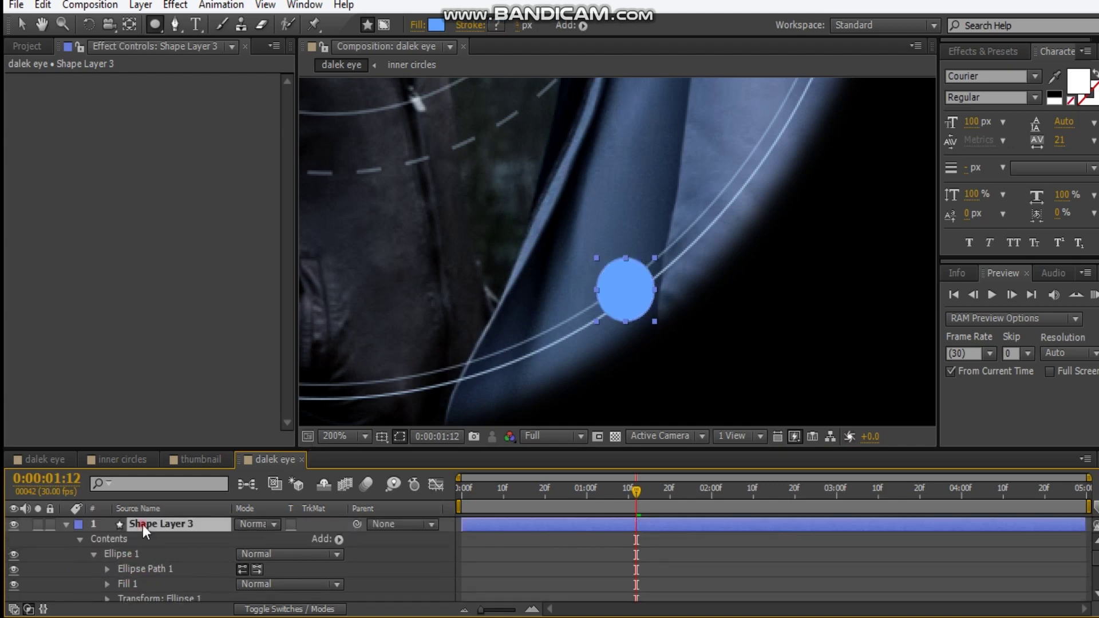
pyautogui.click(246, 526)
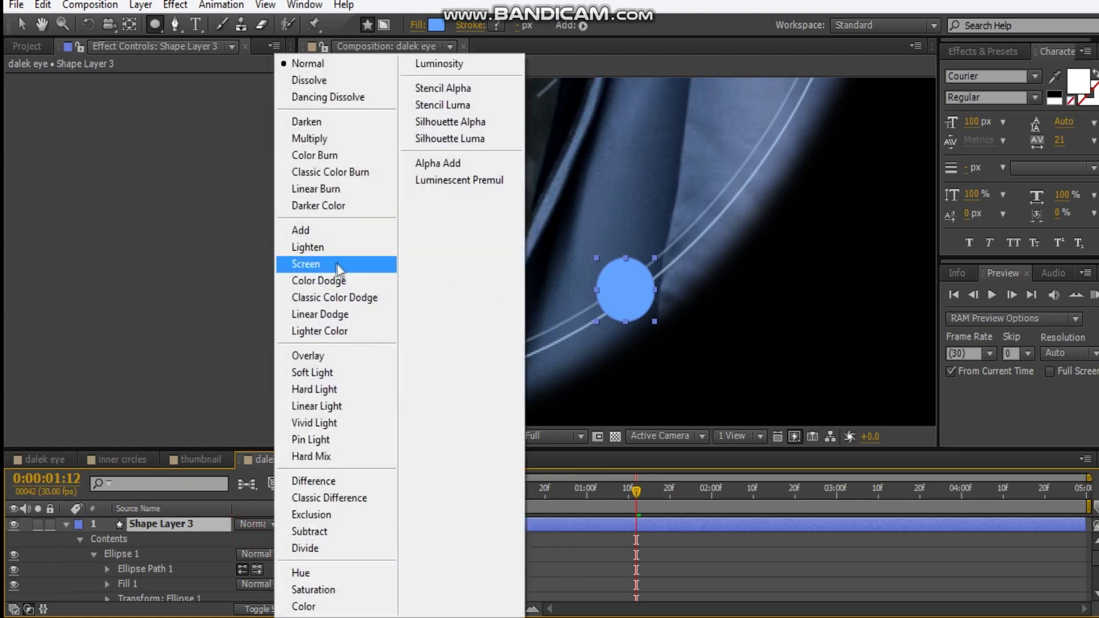
pyautogui.click(331, 233)
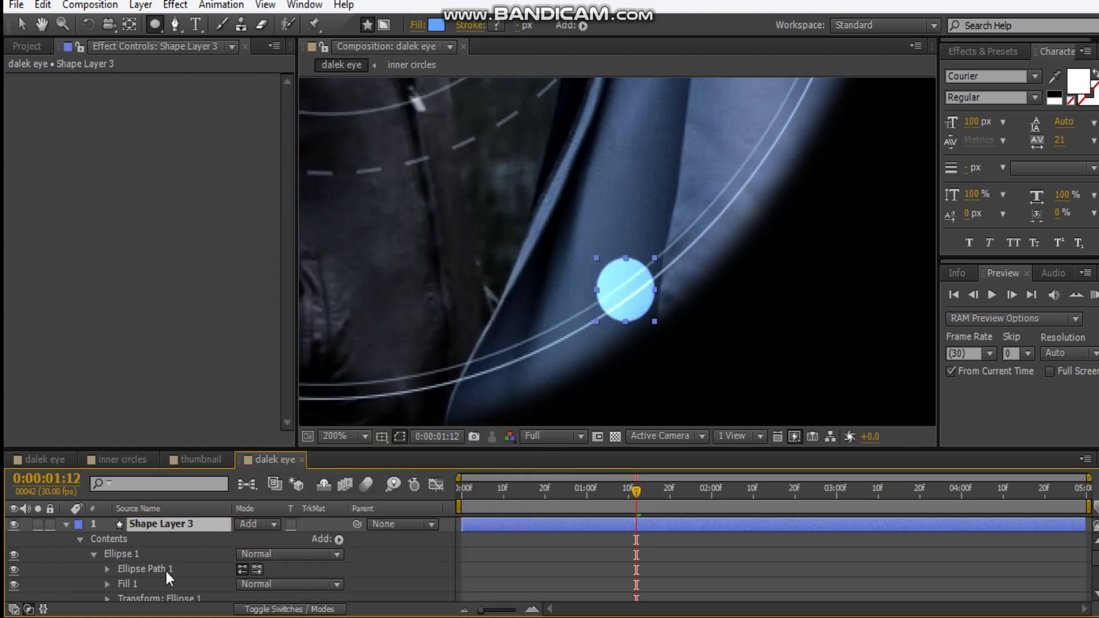
pyautogui.press('t')
pyautogui.click(232, 542)
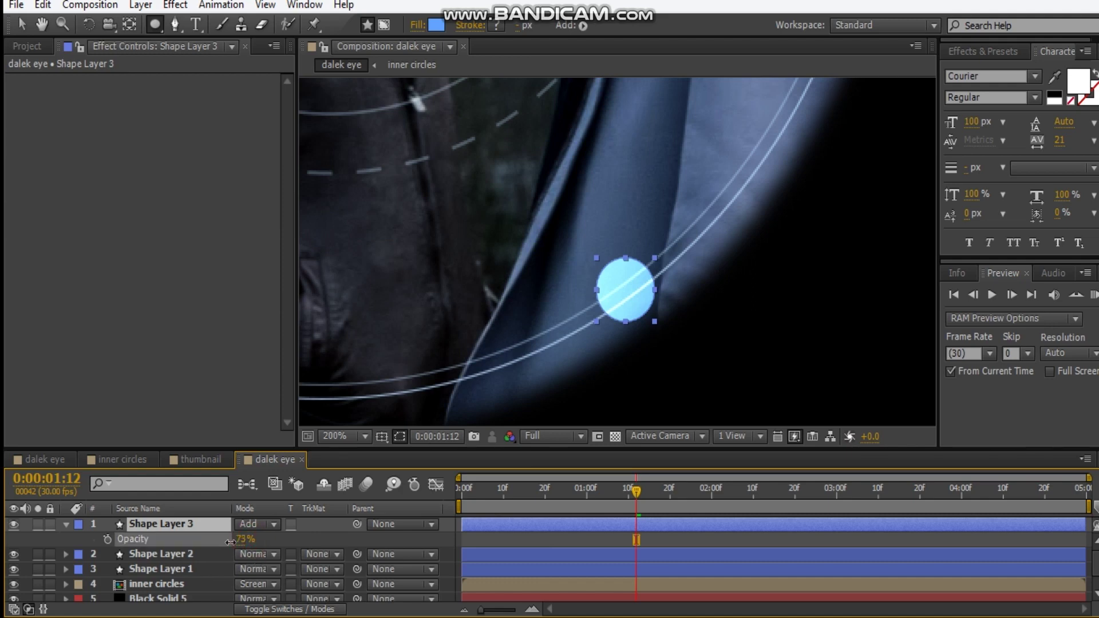
pyautogui.moveTo(230, 542); pyautogui.dragTo(230, 542)
# Step: Reposition the blue dot's anchor point with the Pan Behind tool
pyautogui.scroll(1, 676, 327)
pyautogui.moveTo(675, 328); pyautogui.dragTo(668, 291)
pyautogui.scroll(-2, 626, 273)
pyautogui.moveTo(494, 156); pyautogui.dragTo(510, 235)
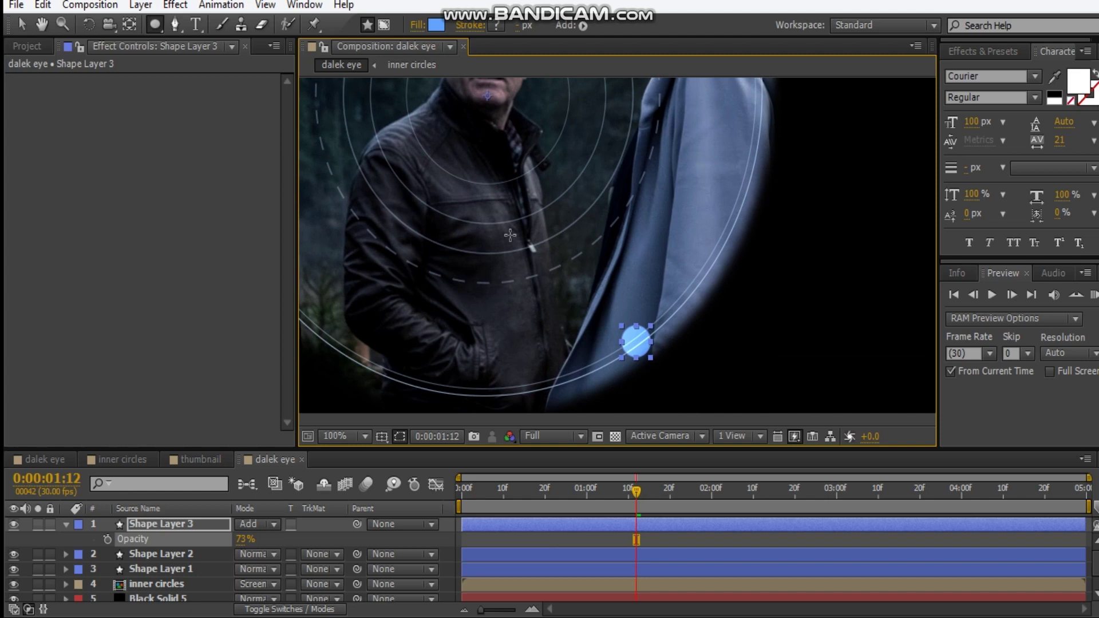
pyautogui.click(130, 24)
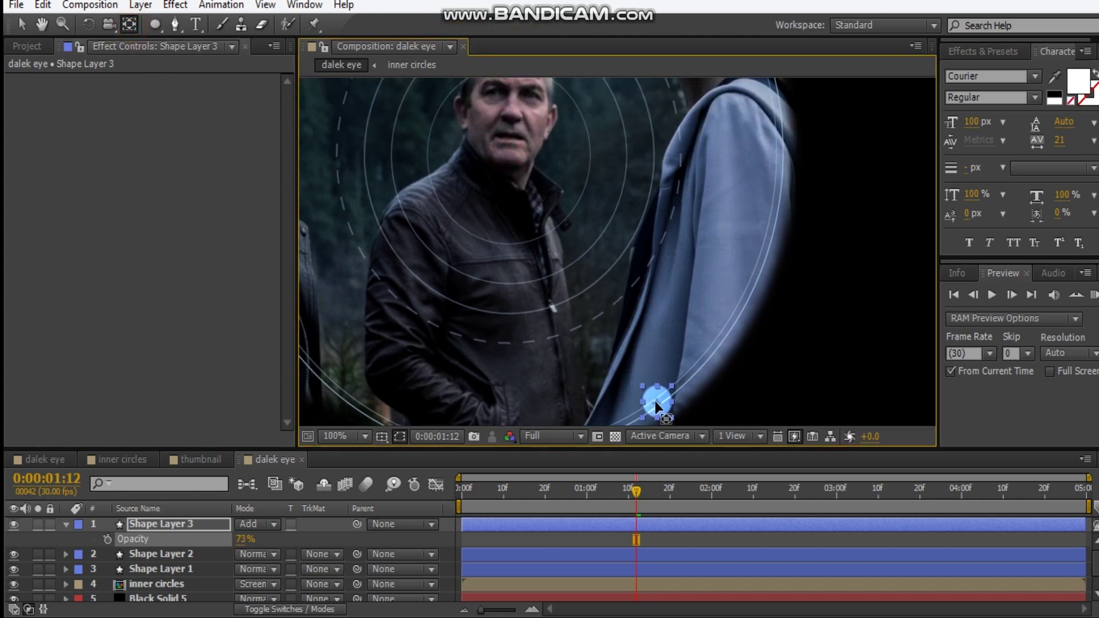
pyautogui.scroll(2, 655, 401)
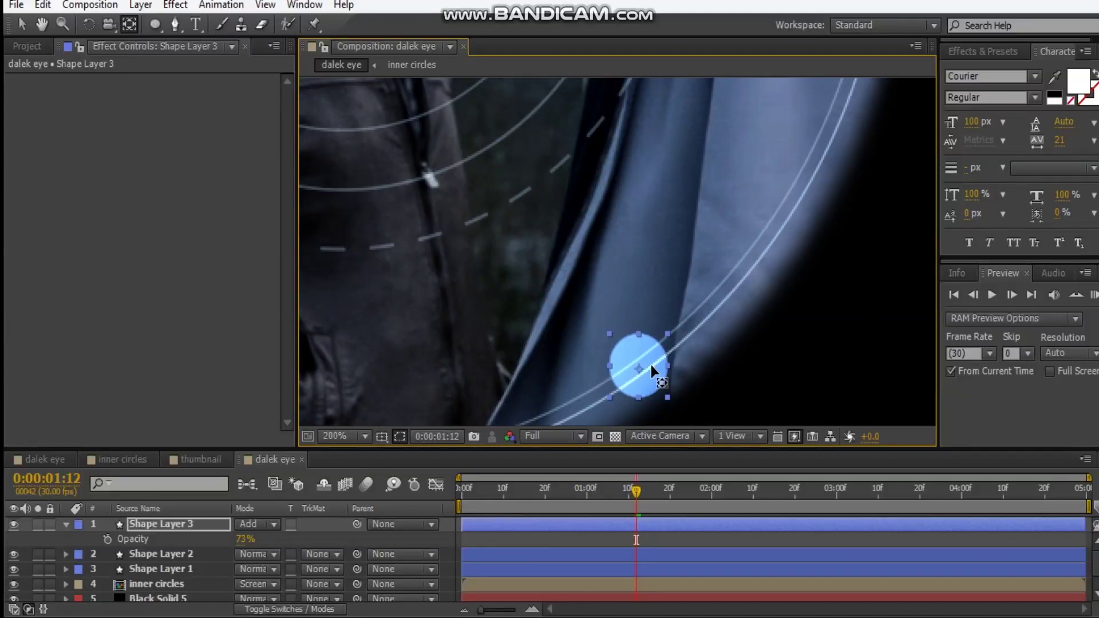
pyautogui.scroll(3, 633, 264)
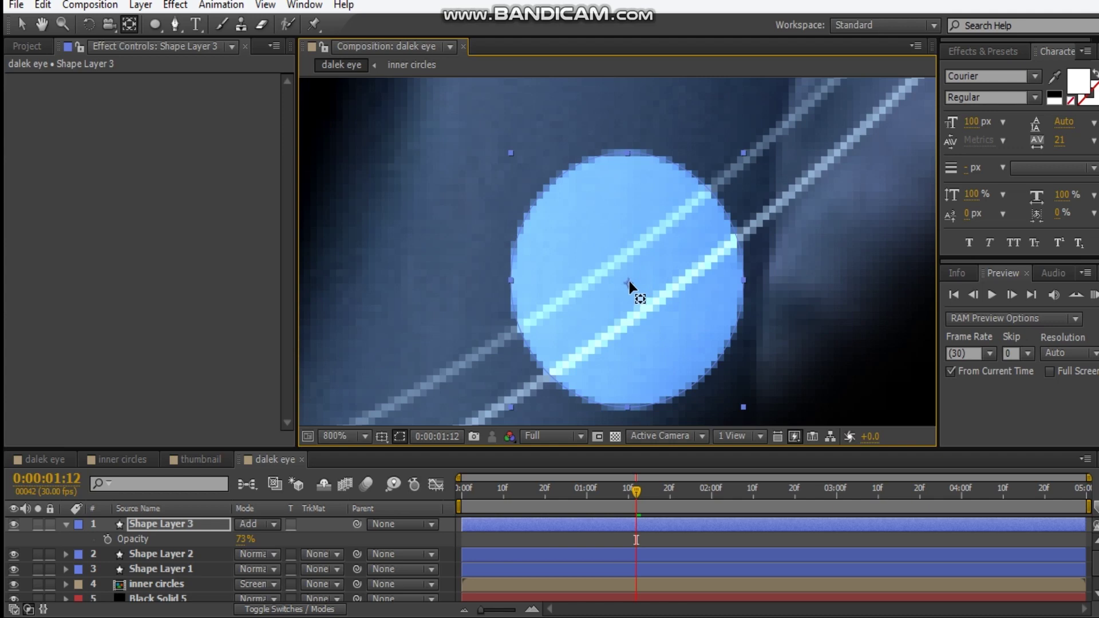
pyautogui.press('v')
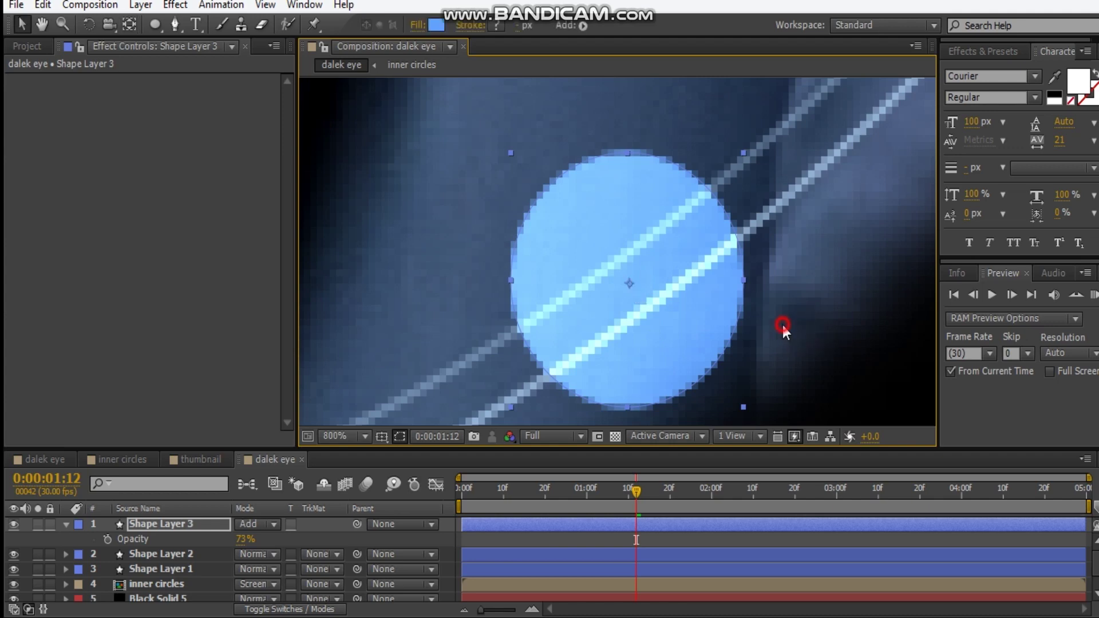
# Step: Set the large blue dot's opacity to exactly 70%
pyautogui.click(782, 329)
pyautogui.scroll(-2, 726, 319)
pyautogui.scroll(1, 629, 297)
pyautogui.scroll(-1, 629, 297)
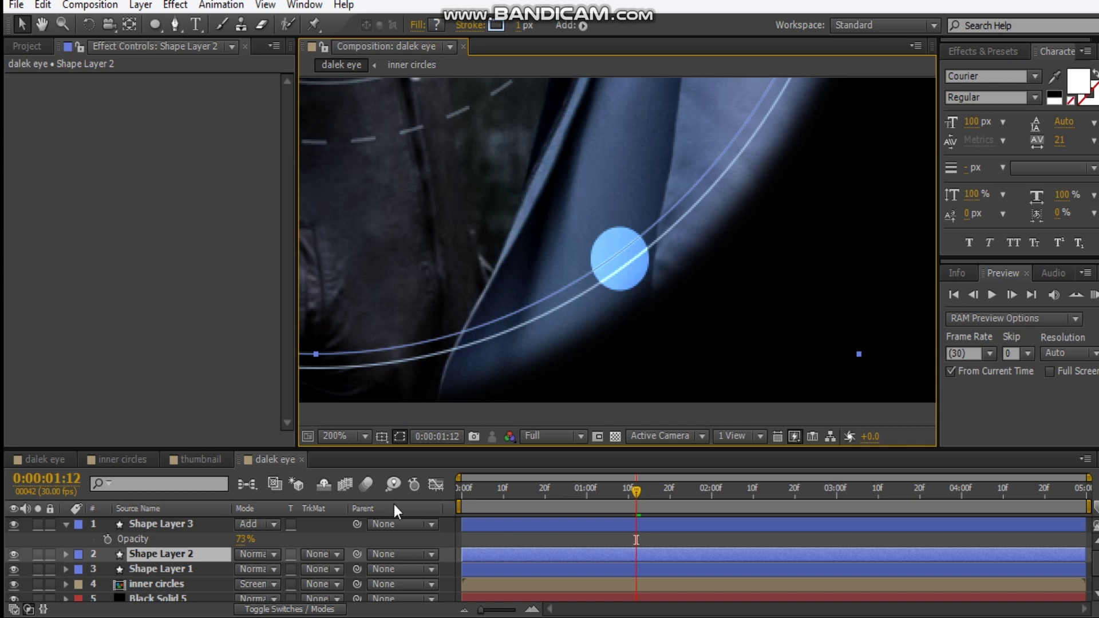
pyautogui.write('70')
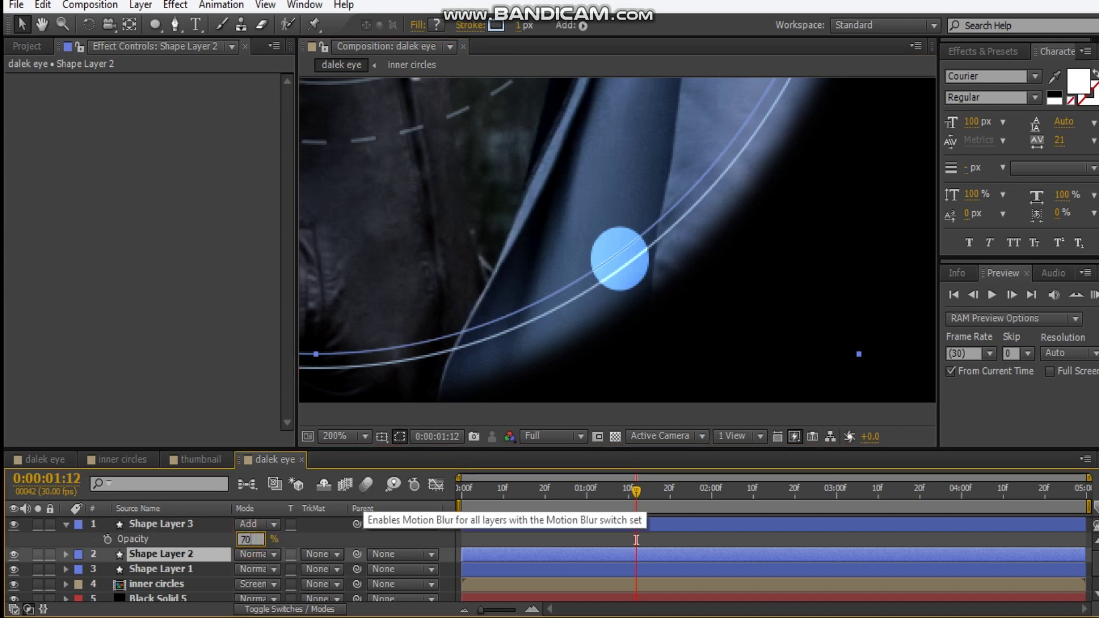
pyautogui.press('Return')
# Step: Set both ring layers, Shape Layers 2 and 1, to Screen blend mode
pyautogui.click(167, 557)
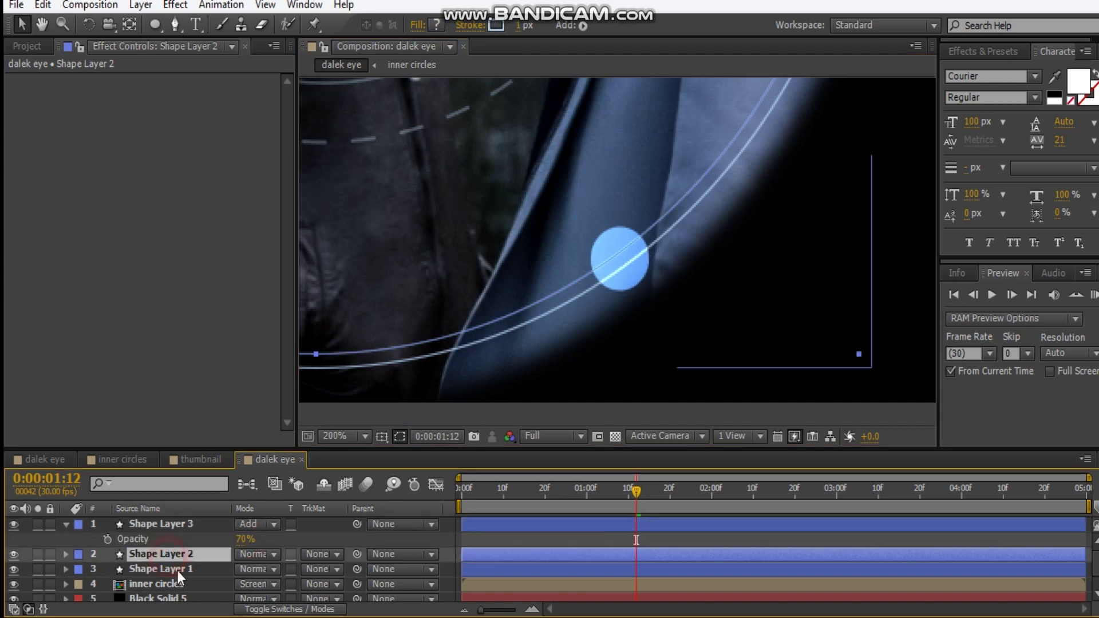
pyautogui.keyDown('shift'); pyautogui.click(178, 570); pyautogui.keyUp('shift')
pyautogui.click(275, 557)
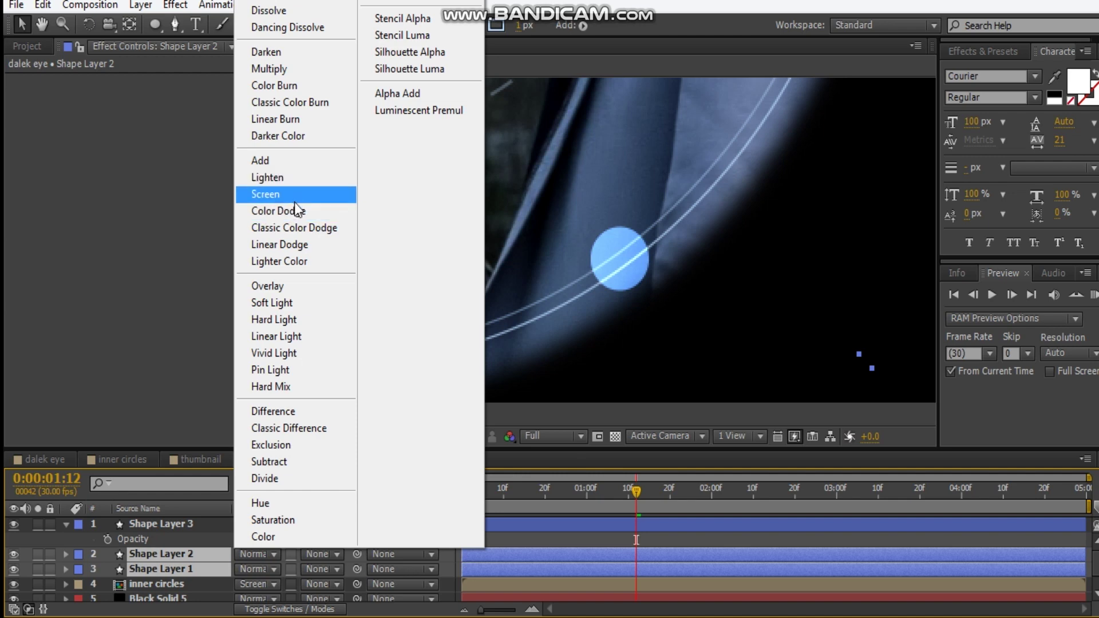
pyautogui.click(269, 194)
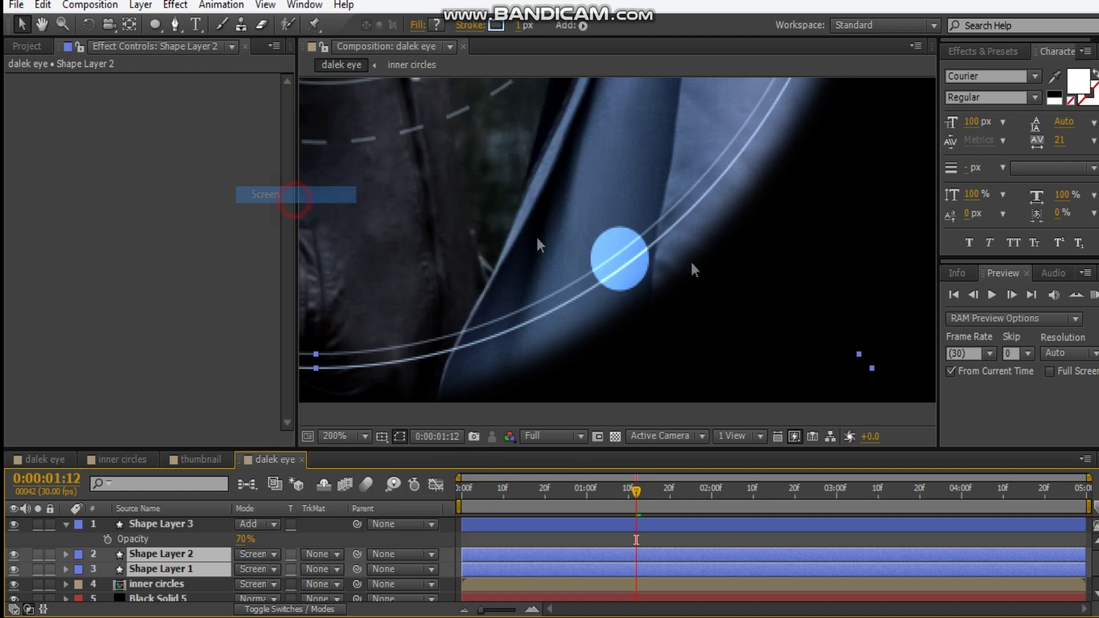
pyautogui.click(190, 523)
# Step: Duplicate the large blue dot, scale the copy to 46%, and set it on the ring
pyautogui.press('Return')
pyautogui.hotkey('ctrl', 'd')
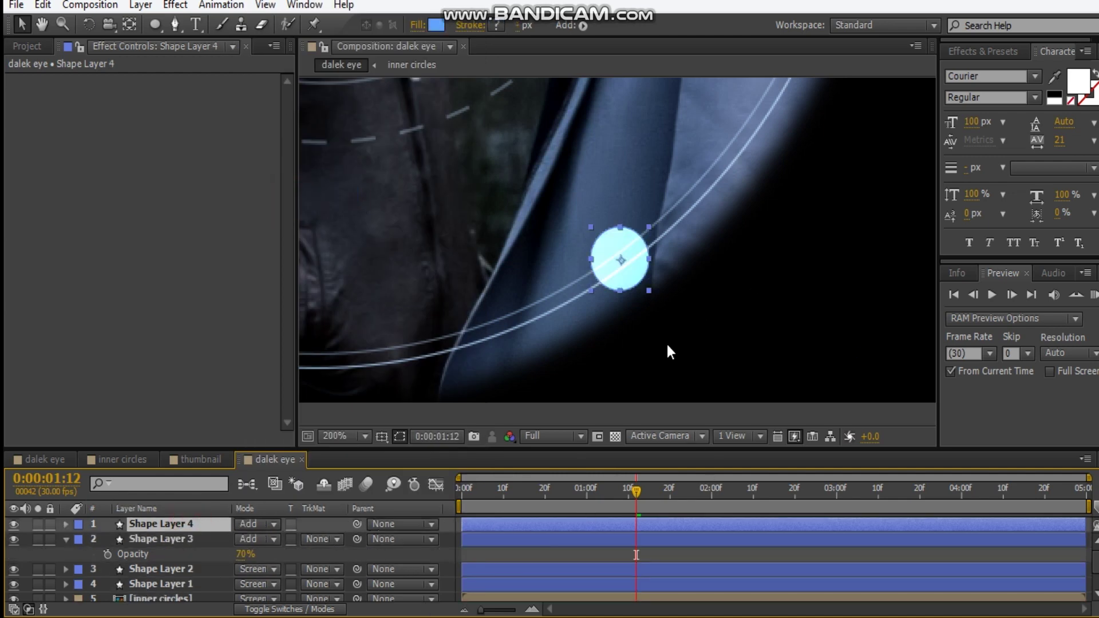
pyautogui.moveTo(627, 276); pyautogui.dragTo(681, 245)
pyautogui.press('s')
pyautogui.moveTo(261, 538)
pyautogui.mouseDown()
pyautogui.moveTo(203, 541)
pyautogui.moveTo(271, 538)
pyautogui.mouseUp()
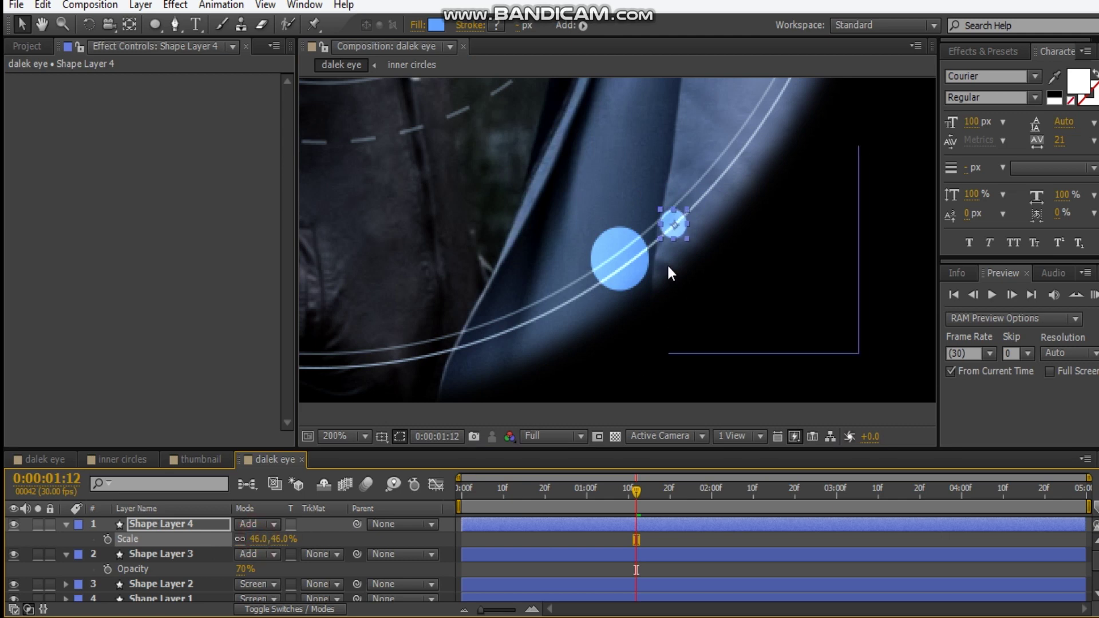
pyautogui.scroll(4, 658, 234)
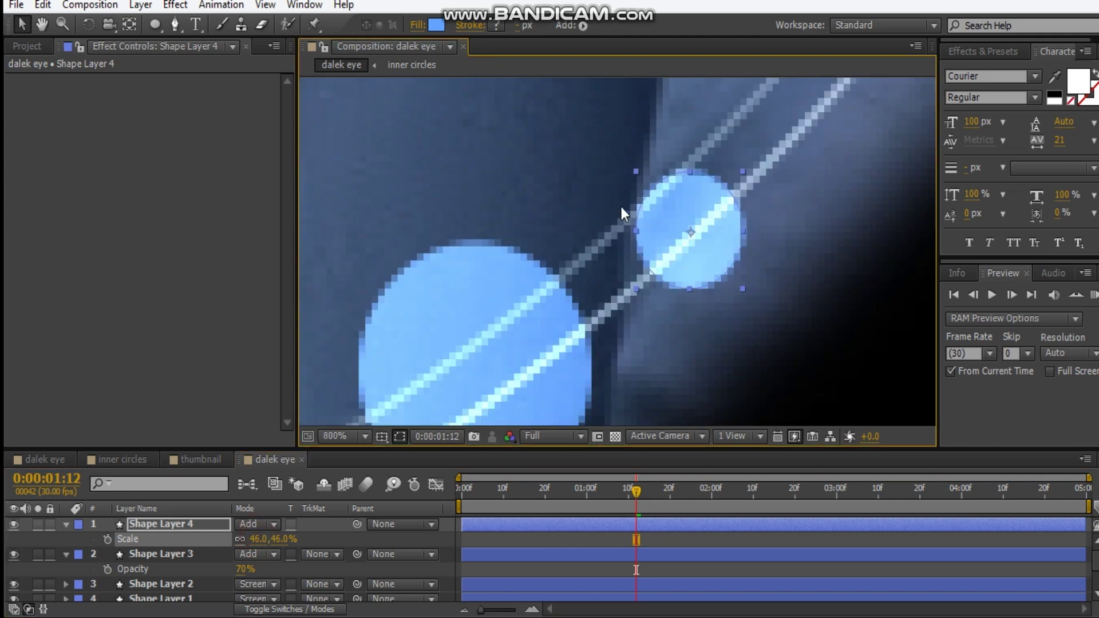
pyautogui.moveTo(718, 271); pyautogui.dragTo(691, 259)
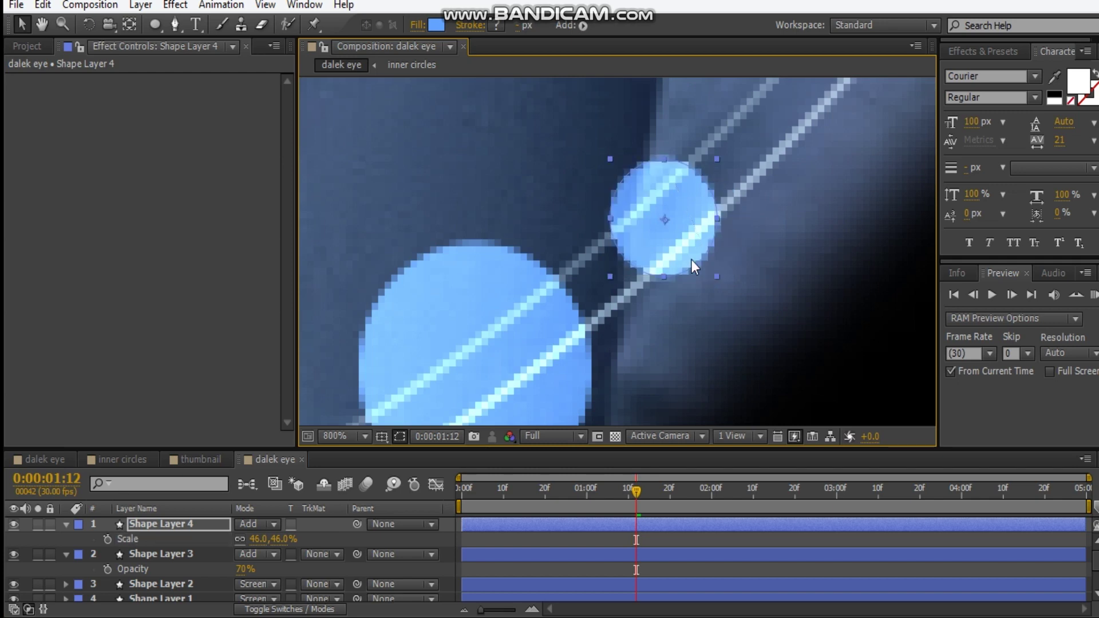
# Step: Make three more small-dot copies, spacing them progressively down-left along the ring
pyautogui.hotkey('ctrl', 'd')
pyautogui.scroll(-2, 691, 259)
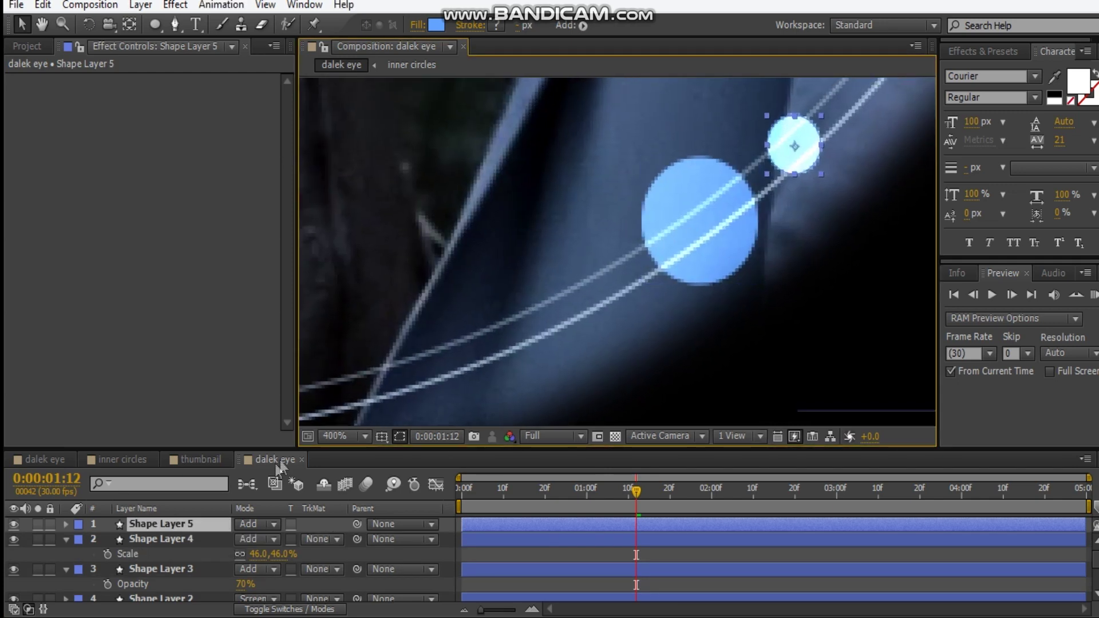
pyautogui.moveTo(808, 165); pyautogui.dragTo(622, 293)
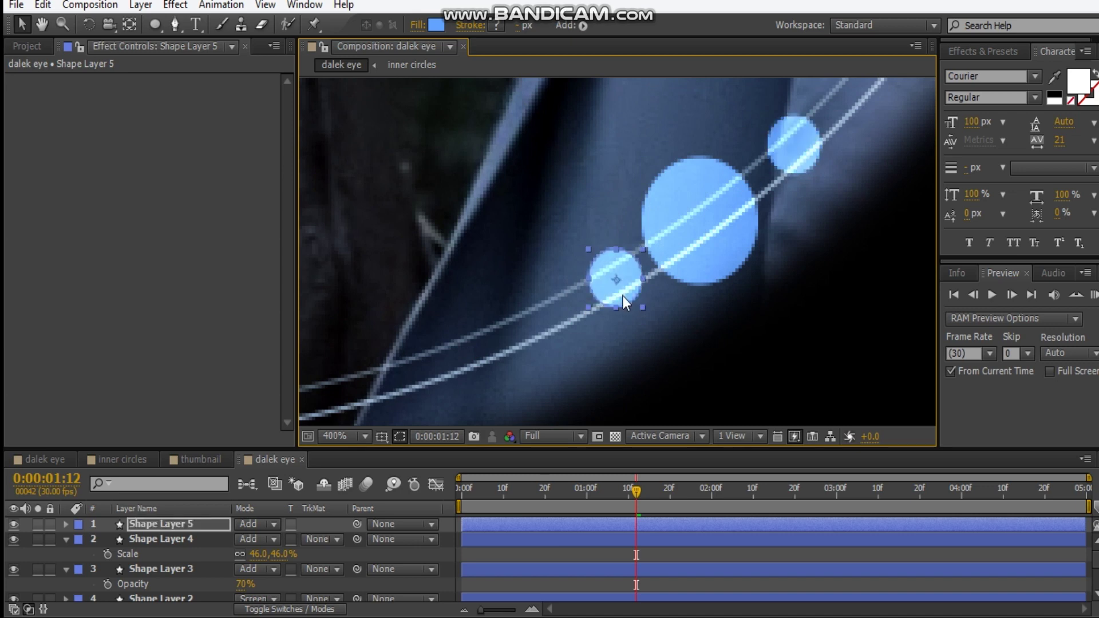
pyautogui.moveTo(619, 300); pyautogui.dragTo(611, 304)
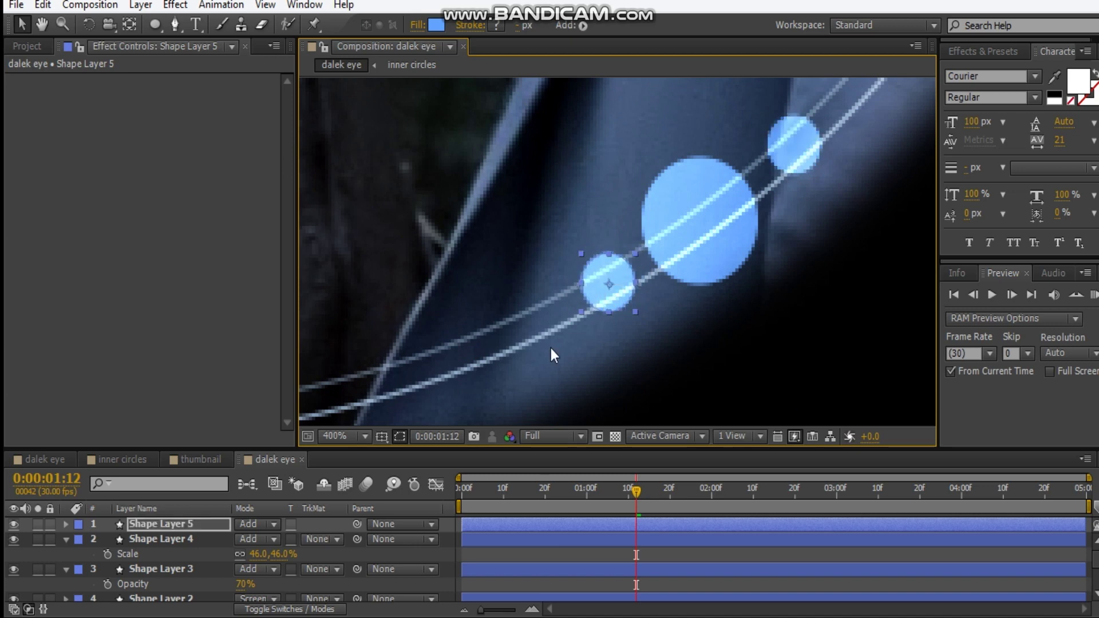
pyautogui.hotkey('ctrl', 'd')
pyautogui.moveTo(607, 304); pyautogui.dragTo(556, 336)
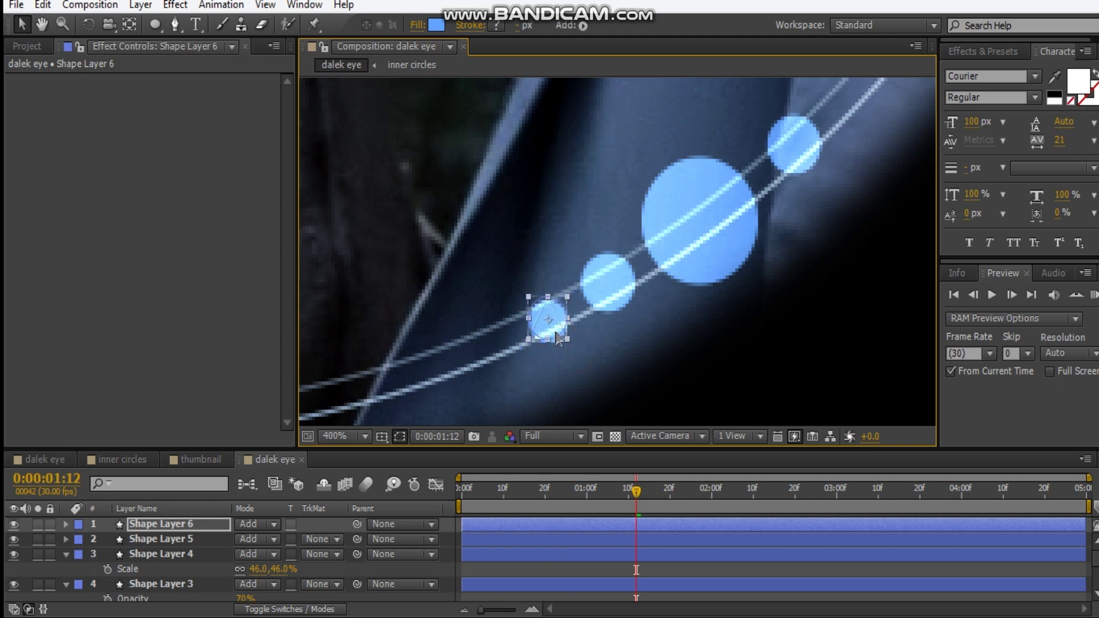
pyautogui.click(593, 306)
pyautogui.hotkey('ctrl', 'd')
pyautogui.moveTo(595, 311); pyautogui.dragTo(493, 360)
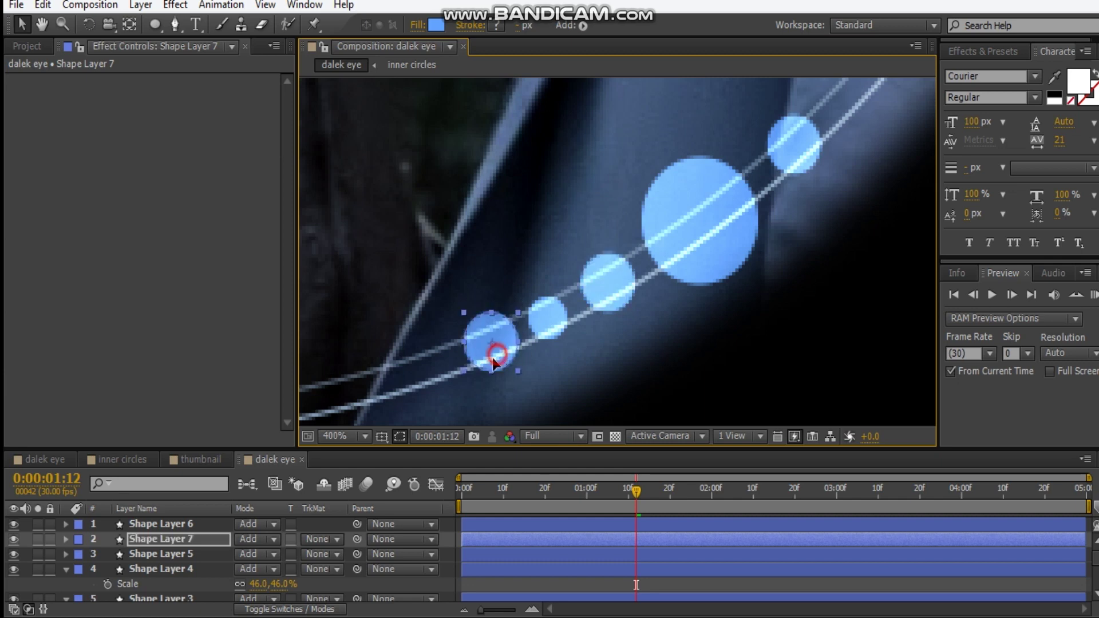
# Step: Set the furthest dot, Shape Layer 7, to 50% opacity
pyautogui.click(167, 554)
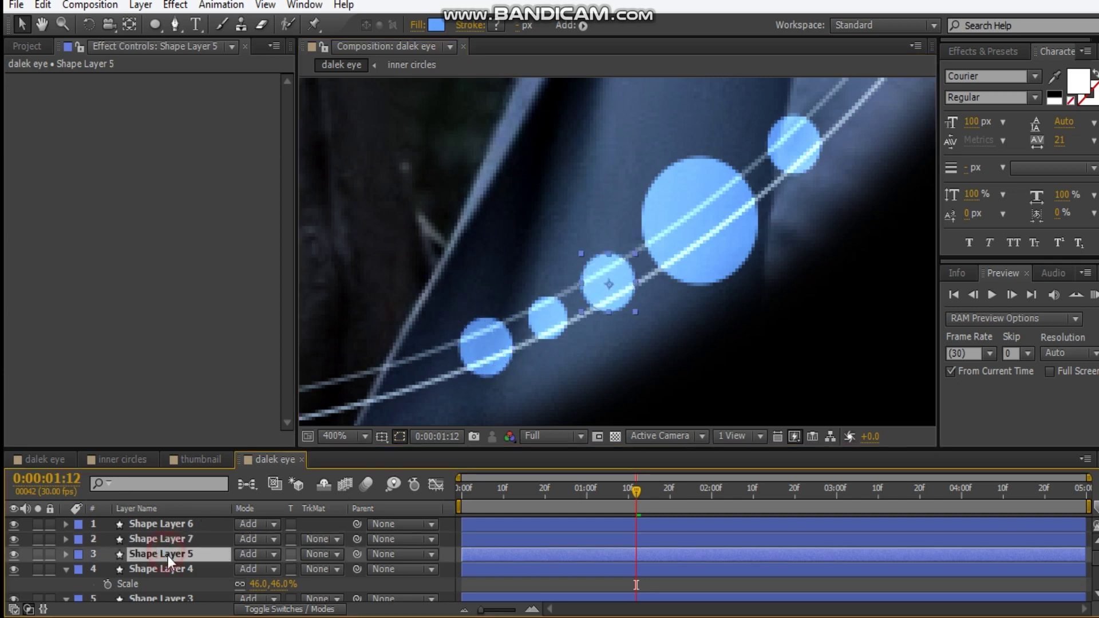
pyautogui.press('t')
pyautogui.click(209, 538)
pyautogui.press('t')
pyautogui.click(244, 554)
pyautogui.write('50')
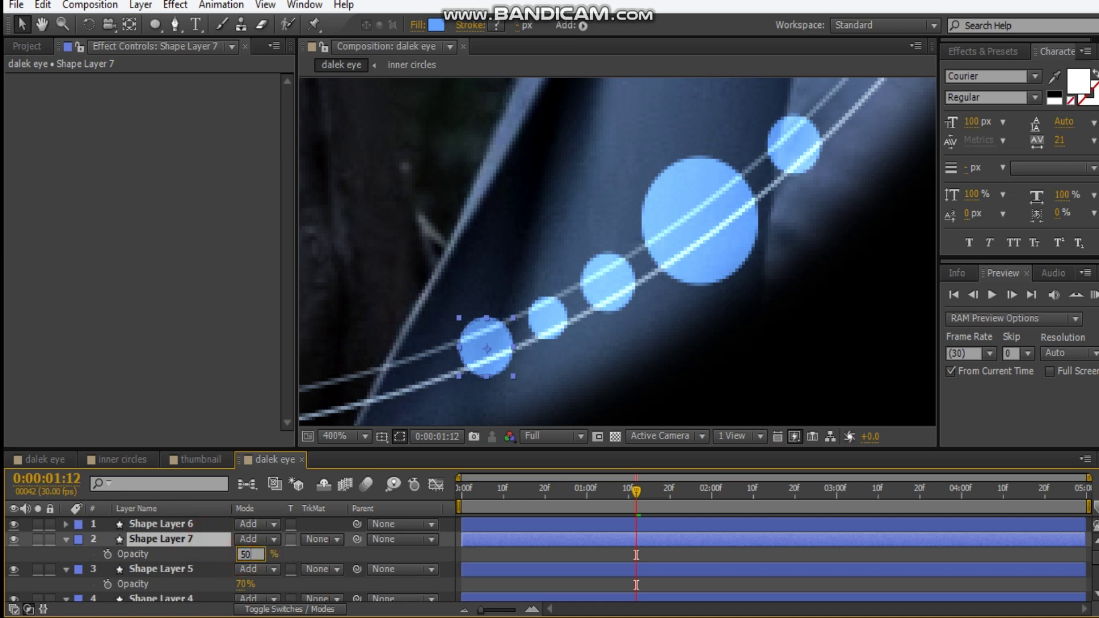
pyautogui.press('Return')
# Step: Set Shape Layer 6 to 55% and Shape Layer 5 to 60% opacity
pyautogui.click(195, 526)
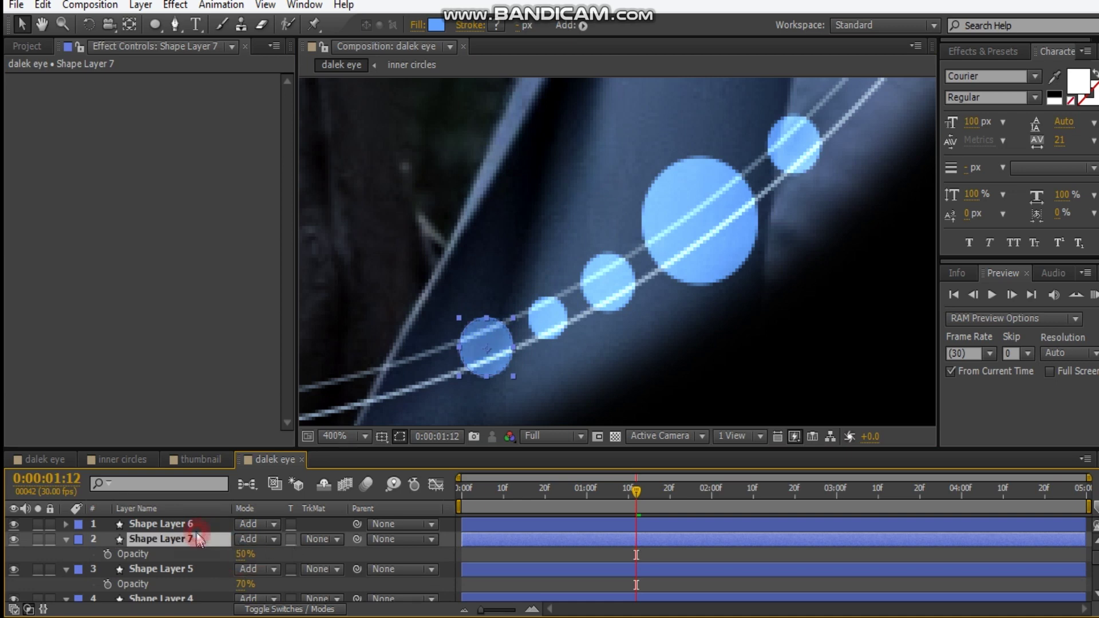
pyautogui.press('t')
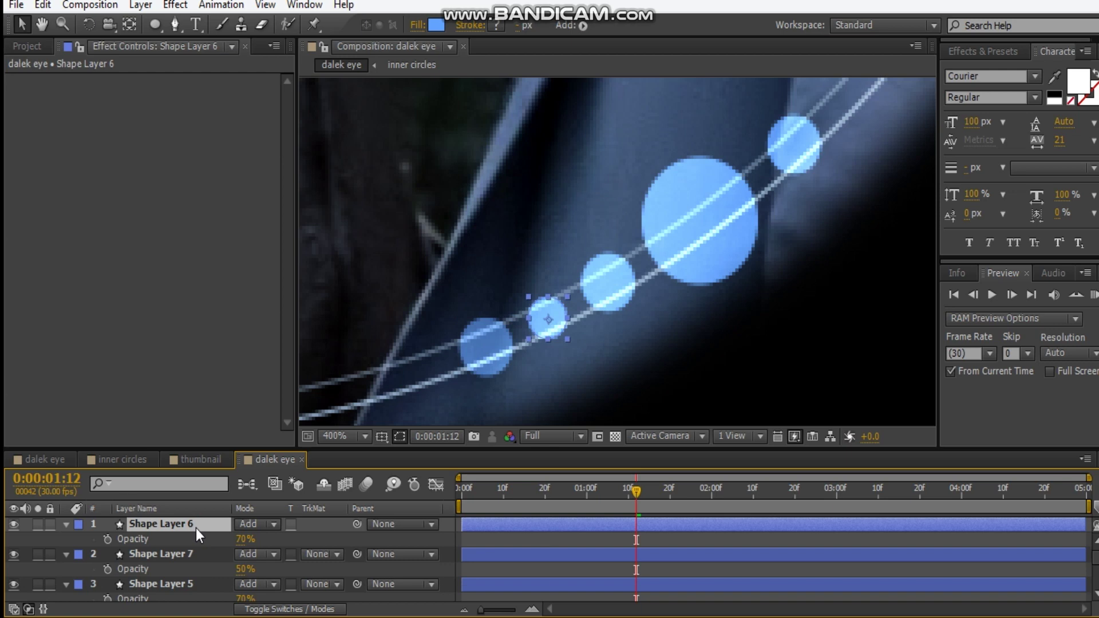
pyautogui.click(237, 540)
pyautogui.press('Return')
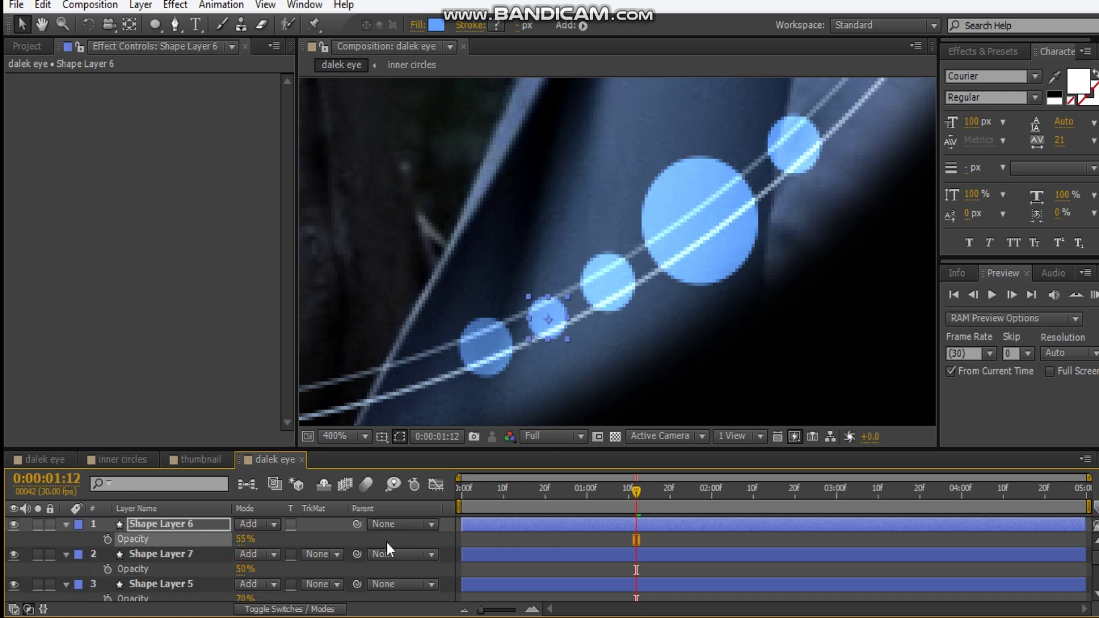
pyautogui.scroll(-2, 211, 560)
pyautogui.click(177, 538)
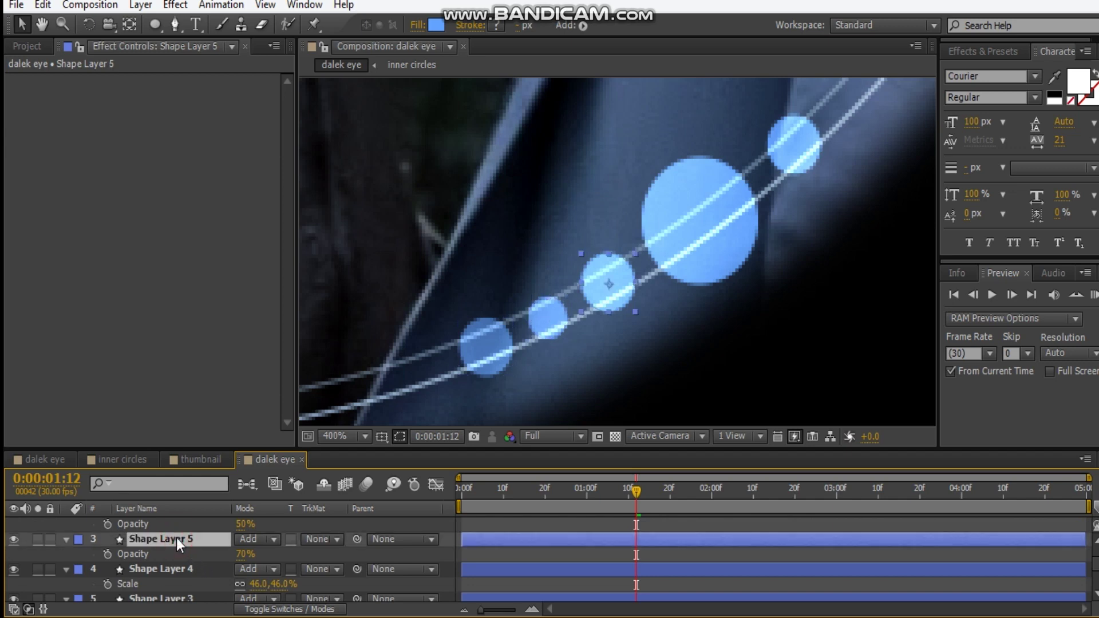
pyautogui.click(241, 554)
pyautogui.press('Return')
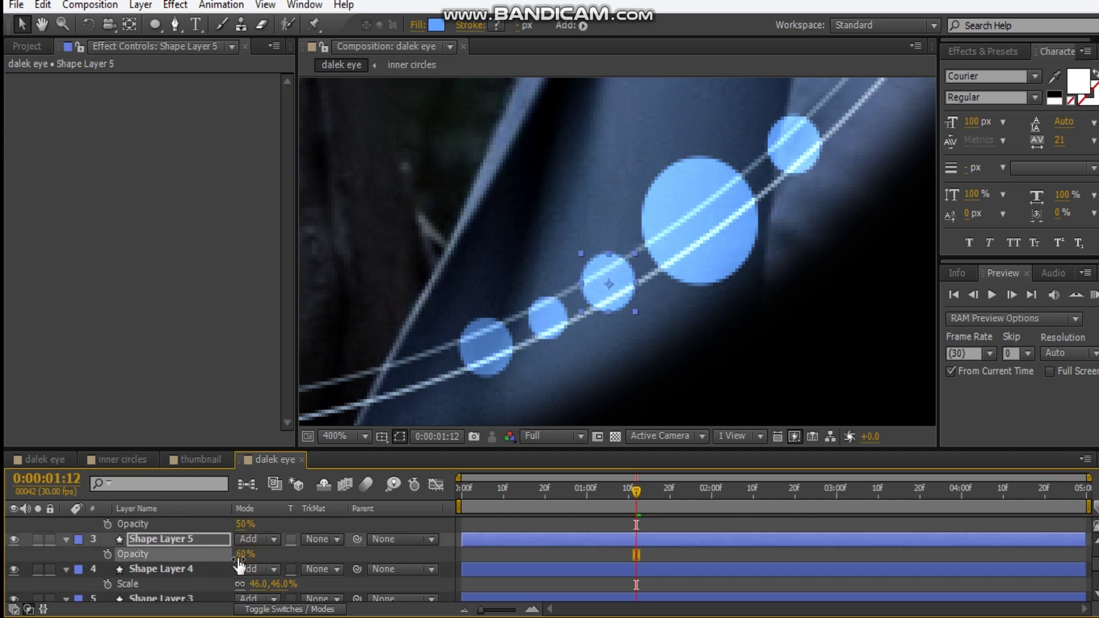
# Step: Zoom out to 200%, select the large dot plus two small dots, and duplicate them
pyautogui.press(',')
pyautogui.moveTo(571, 293); pyautogui.dragTo(717, 276)
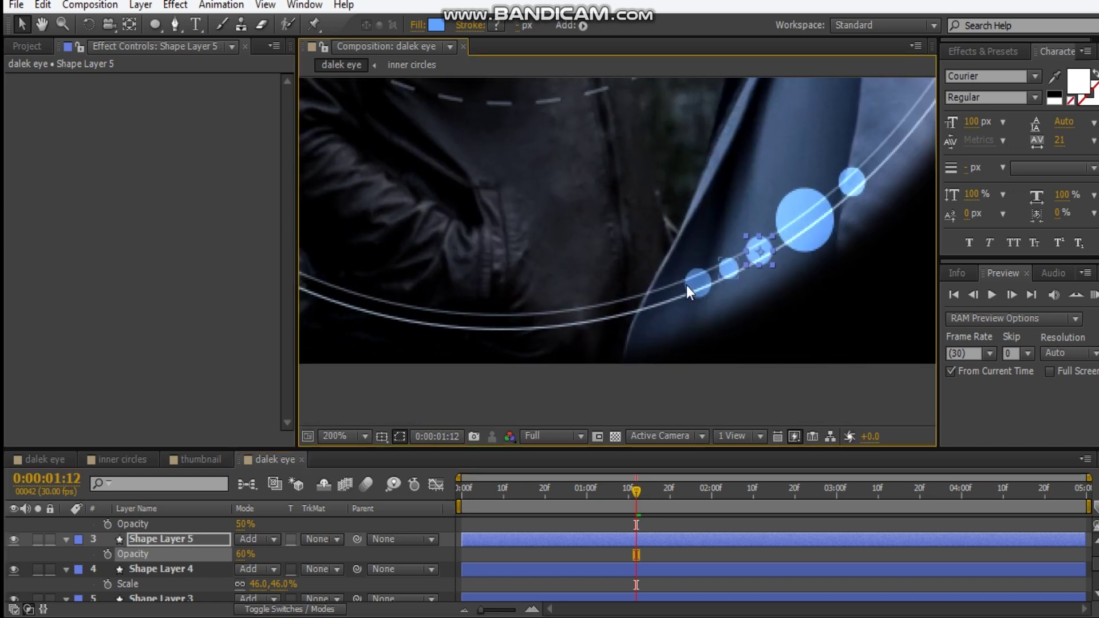
pyautogui.scroll(3, 153, 541)
pyautogui.click(164, 526)
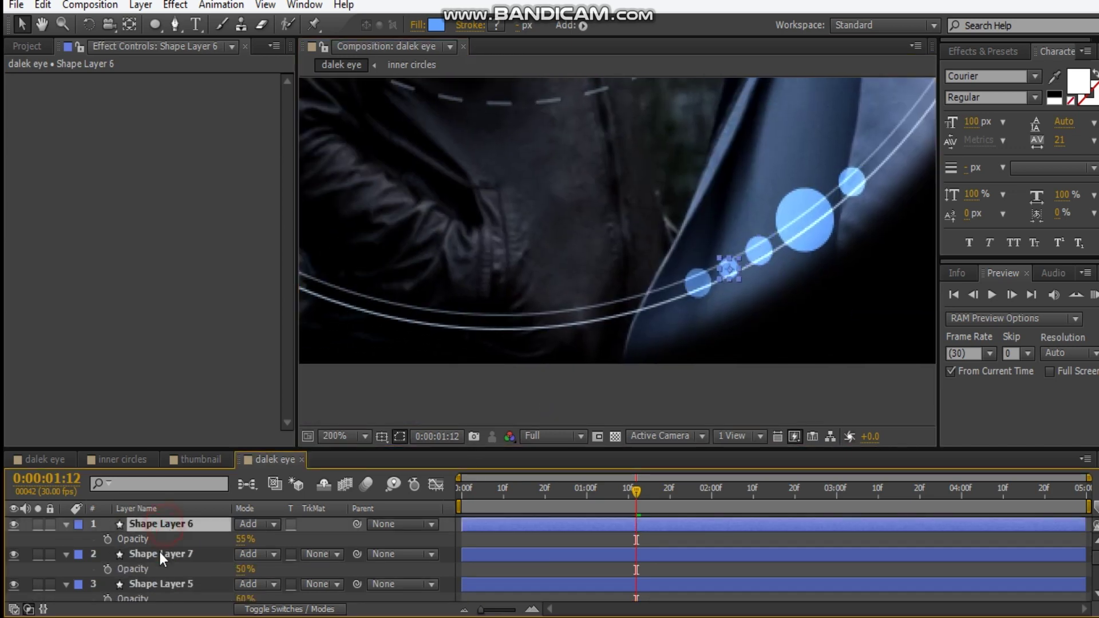
pyautogui.click(802, 222)
pyautogui.keyDown('shift'); pyautogui.click(762, 259); pyautogui.keyUp('shift')
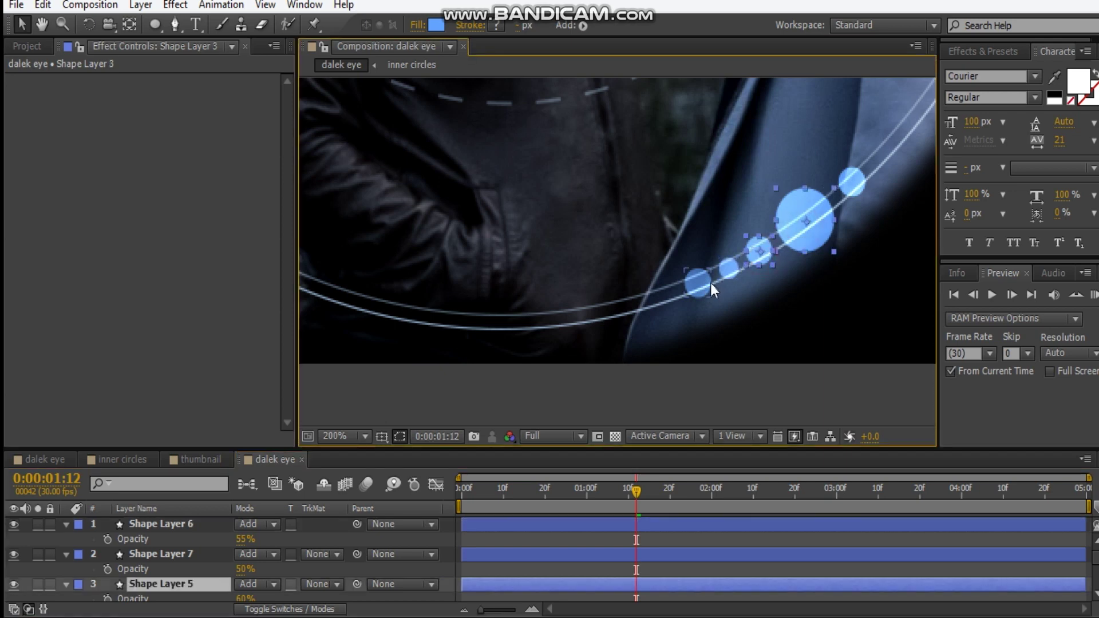
pyautogui.click(728, 276)
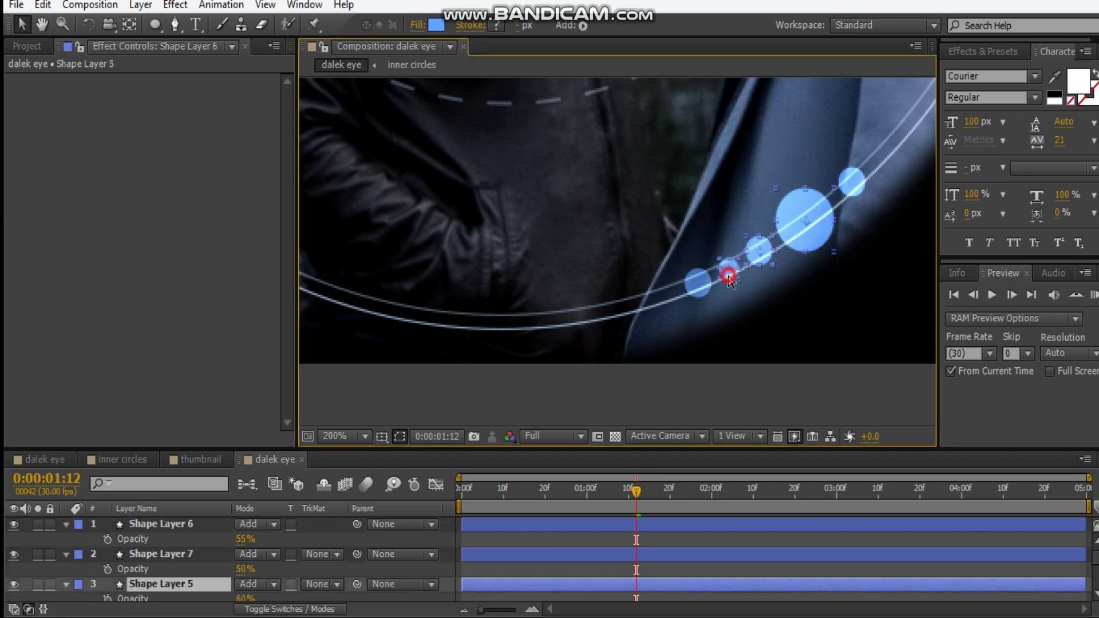
pyautogui.keyDown('shift'); pyautogui.click(750, 255); pyautogui.keyUp('shift')
pyautogui.keyDown('shift'); pyautogui.click(802, 222); pyautogui.keyUp('shift')
pyautogui.hotkey('ctrl', 'd')
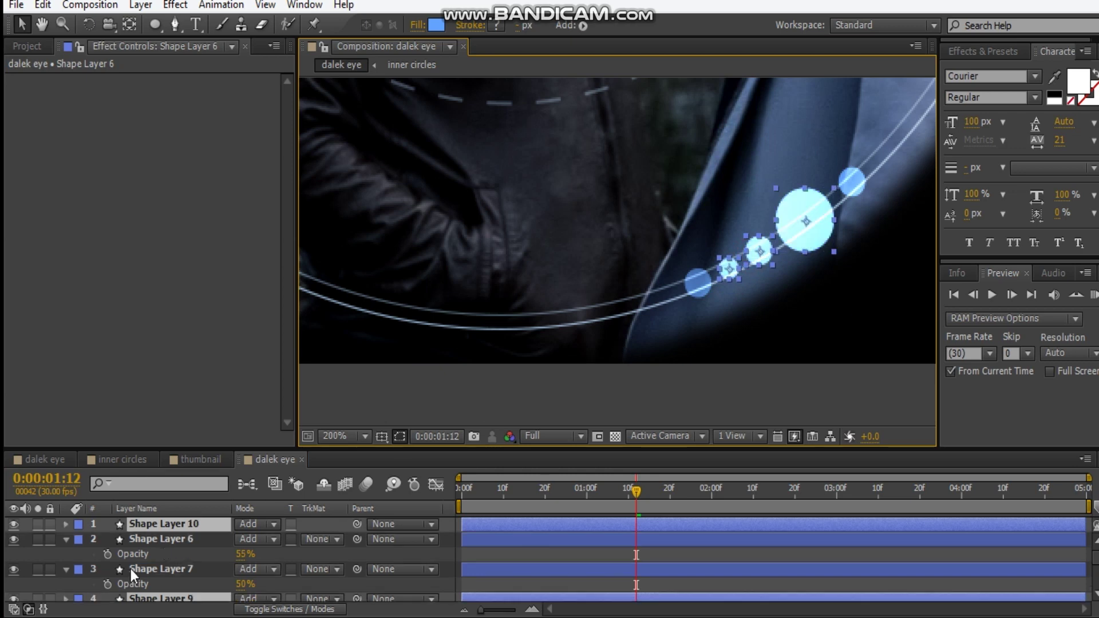
# Step: Move the three duplicated circle layers to the top and drag them to the ring's lower-left
pyautogui.moveTo(207, 520)
pyautogui.mouseDown()
pyautogui.moveTo(192, 525)
pyautogui.moveTo(191, 561)
pyautogui.moveTo(195, 535)
pyautogui.mouseUp()
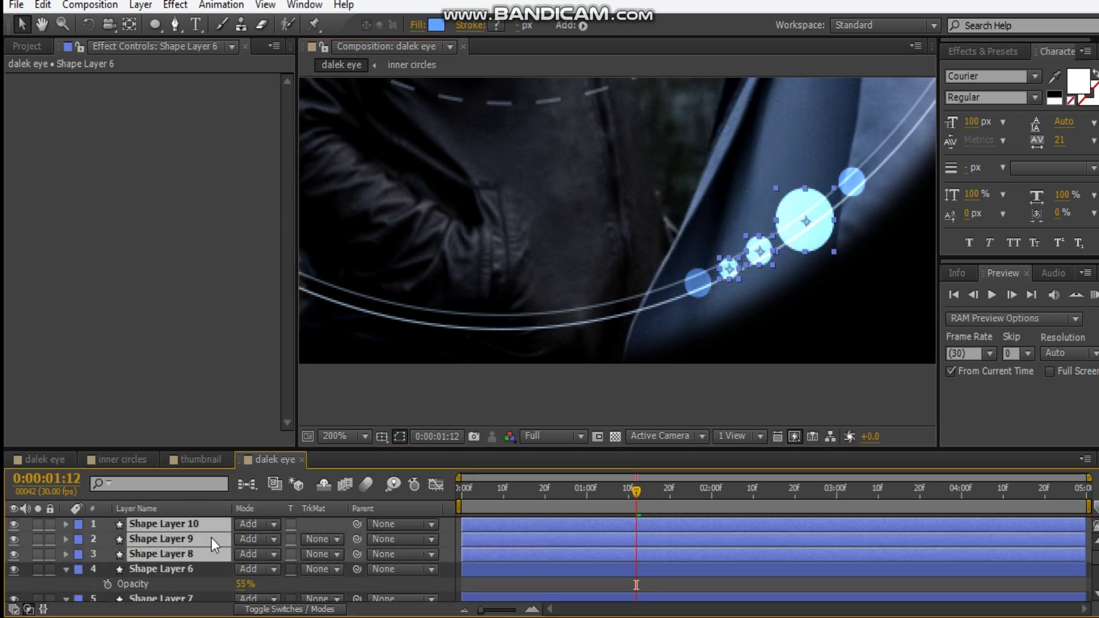
pyautogui.click(726, 274)
pyautogui.moveTo(725, 275); pyautogui.dragTo(324, 296)
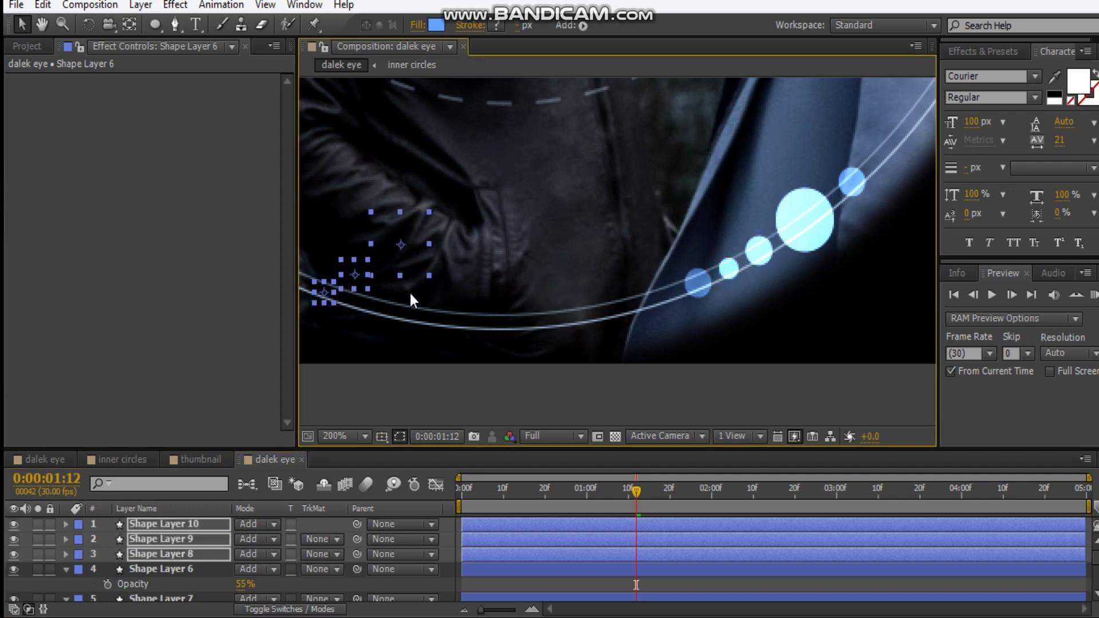
pyautogui.moveTo(411, 298); pyautogui.dragTo(538, 285)
pyautogui.scroll(2, 438, 289)
pyautogui.moveTo(465, 271); pyautogui.dragTo(842, 190)
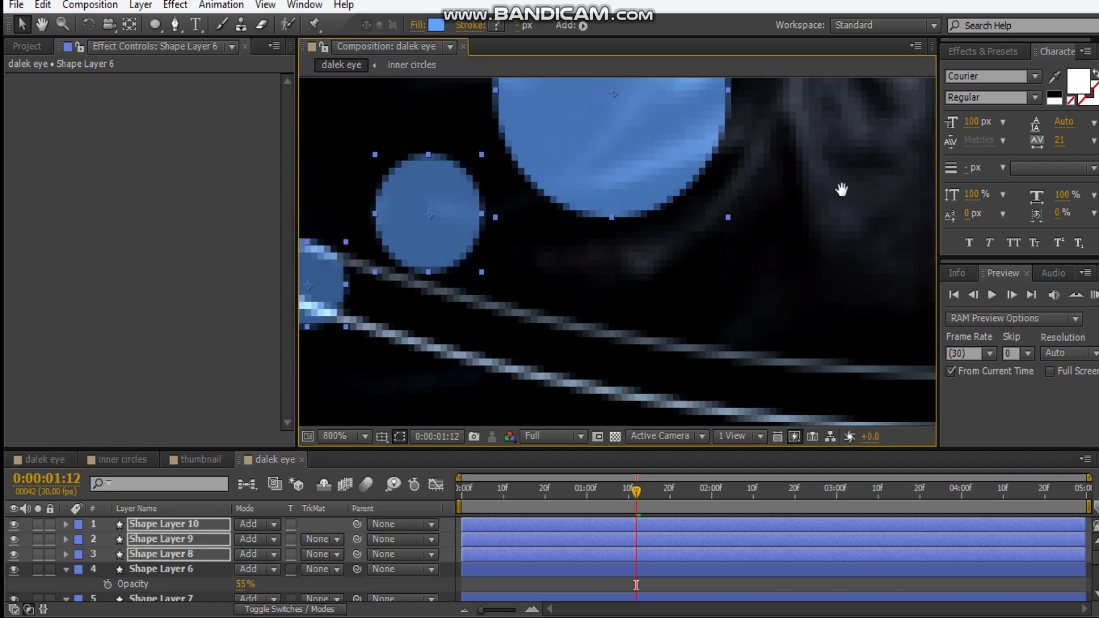
pyautogui.scroll(-2, 845, 192)
pyautogui.scroll(1, 631, 223)
pyautogui.moveTo(631, 210)
pyautogui.mouseDown()
pyautogui.moveTo(635, 191)
pyautogui.moveTo(624, 235)
pyautogui.mouseUp()
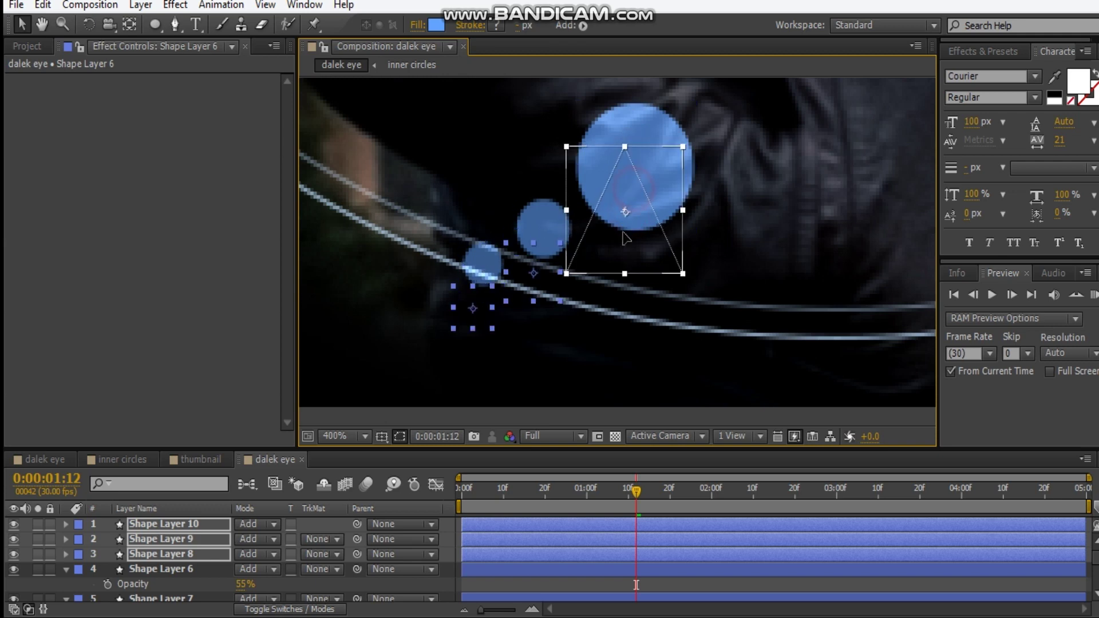
# Step: Place big Shape Layer 8 and small Shape Layers 9 and 10 individually onto the ring line
pyautogui.click(610, 322)
pyautogui.click(644, 249)
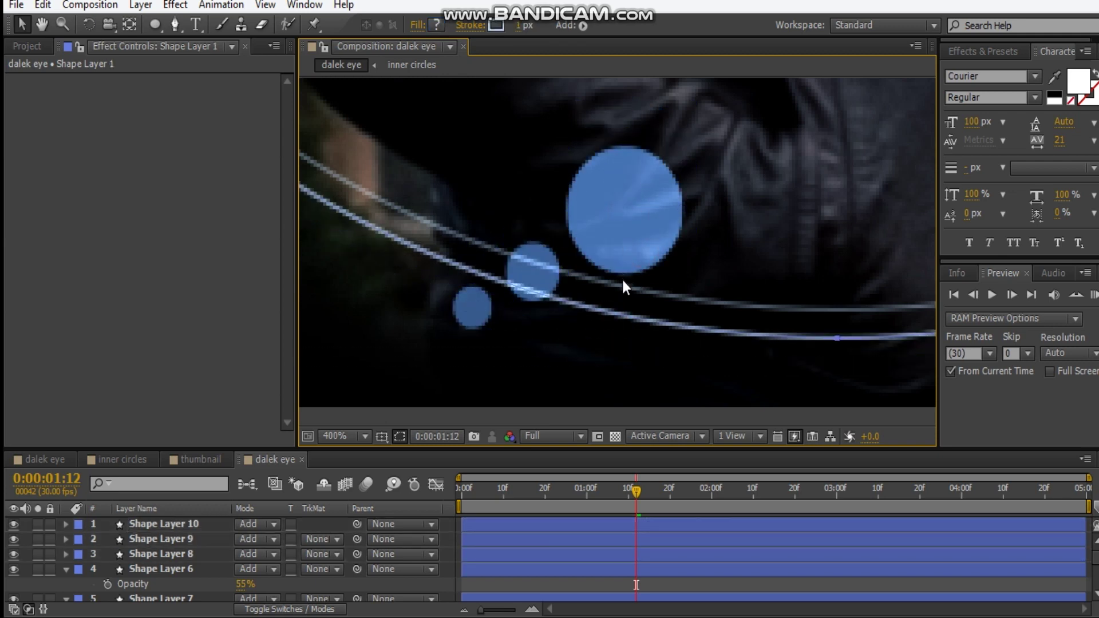
pyautogui.click(186, 523)
pyautogui.press('Return')
pyautogui.press('Return')
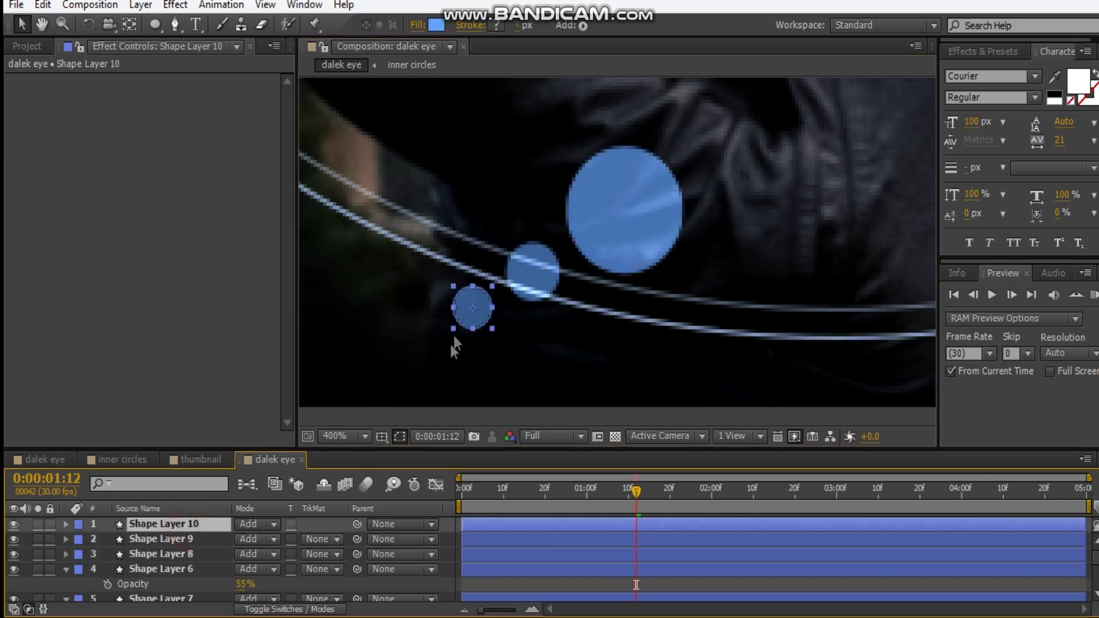
pyautogui.moveTo(471, 307); pyautogui.dragTo(430, 241)
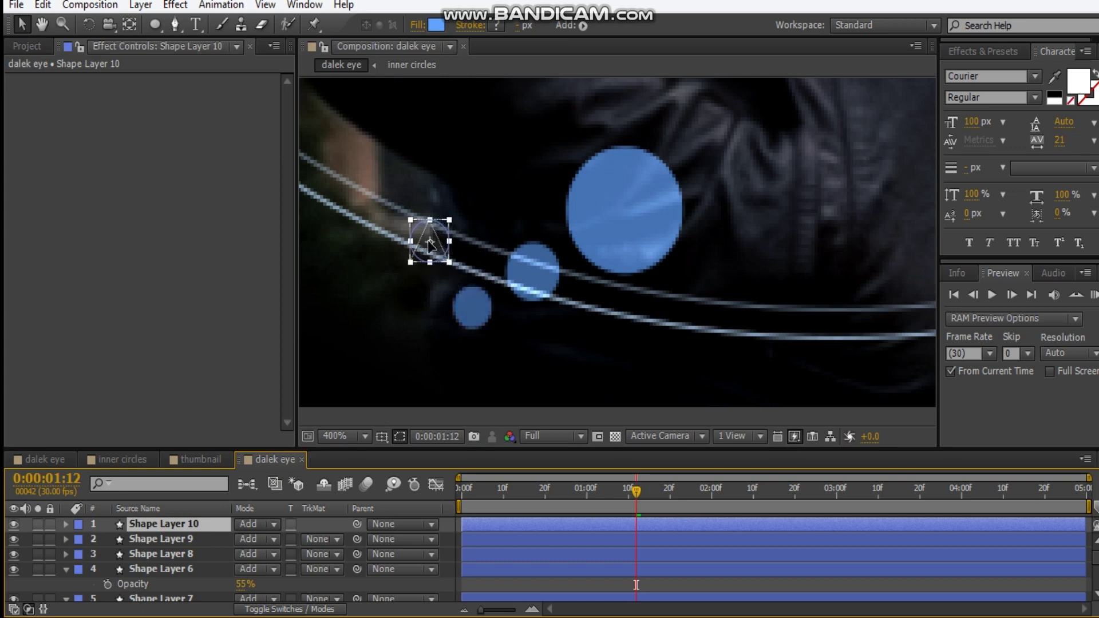
pyautogui.click(615, 232)
pyautogui.moveTo(639, 241); pyautogui.dragTo(572, 294)
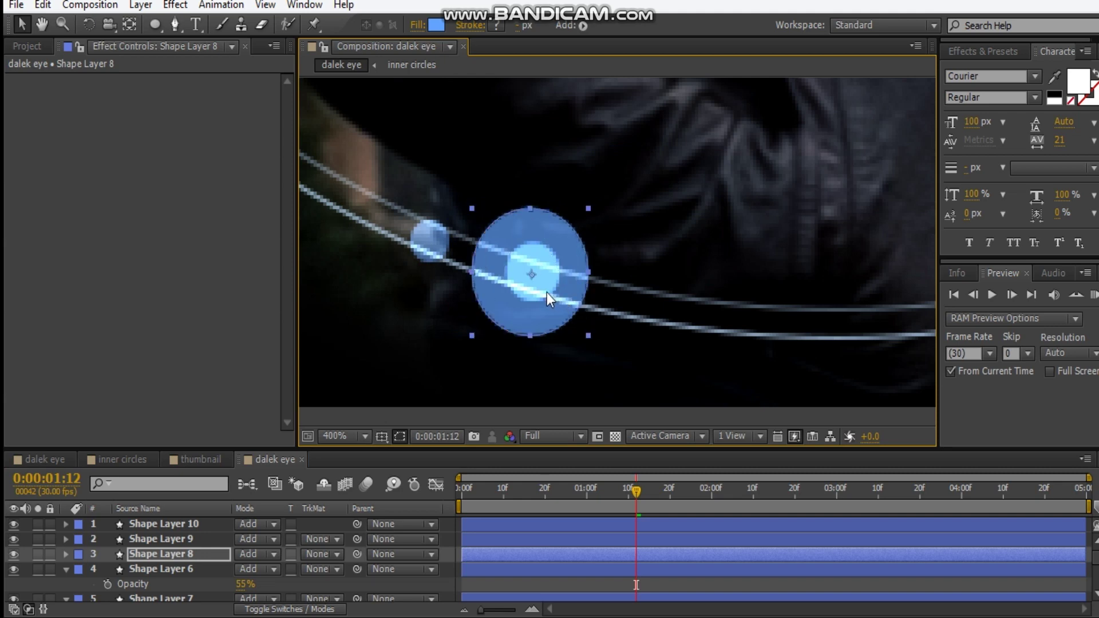
pyautogui.click(191, 539)
pyautogui.moveTo(645, 307); pyautogui.dragTo(838, 353)
pyautogui.click(582, 305)
pyautogui.moveTo(543, 287); pyautogui.dragTo(586, 312)
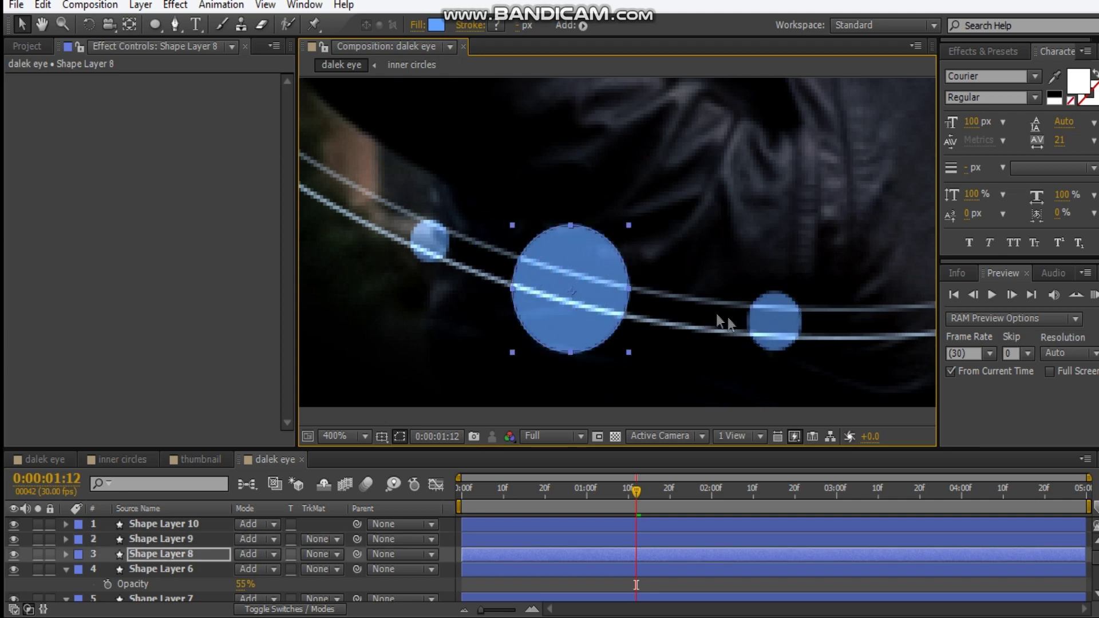
# Step: Check the left-side circles' placement and bring the whole circular eye into view
pyautogui.scroll(-1, 706, 312)
pyautogui.moveTo(681, 260); pyautogui.dragTo(476, 335)
pyautogui.click(502, 333)
pyautogui.click(507, 338)
pyautogui.click(427, 328)
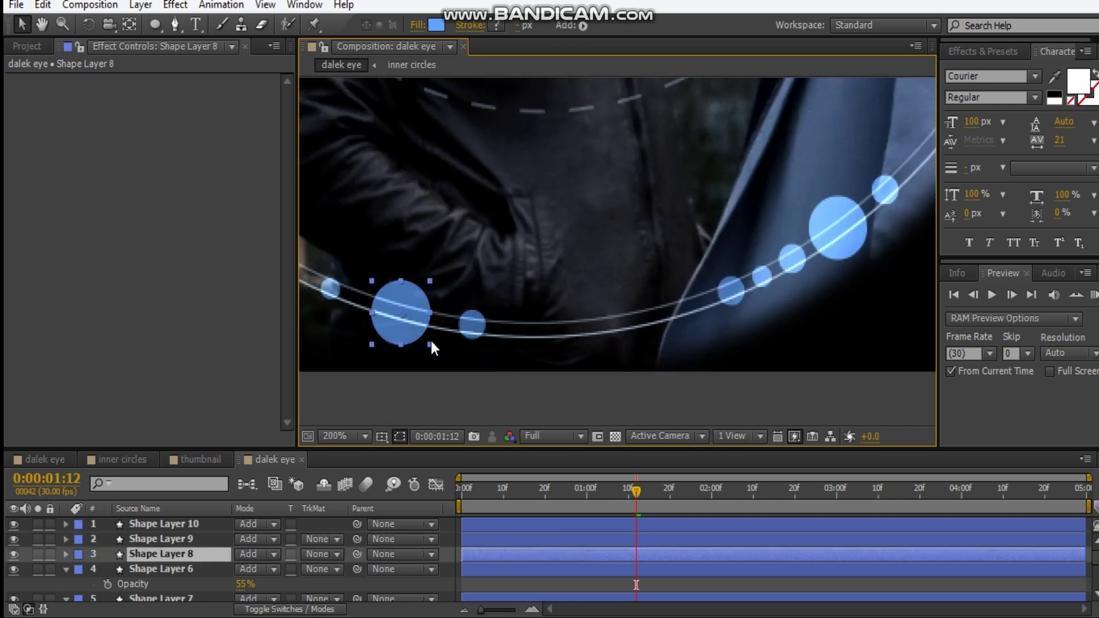
pyautogui.click(424, 342)
pyautogui.click(489, 278)
pyautogui.moveTo(555, 230); pyautogui.dragTo(571, 305)
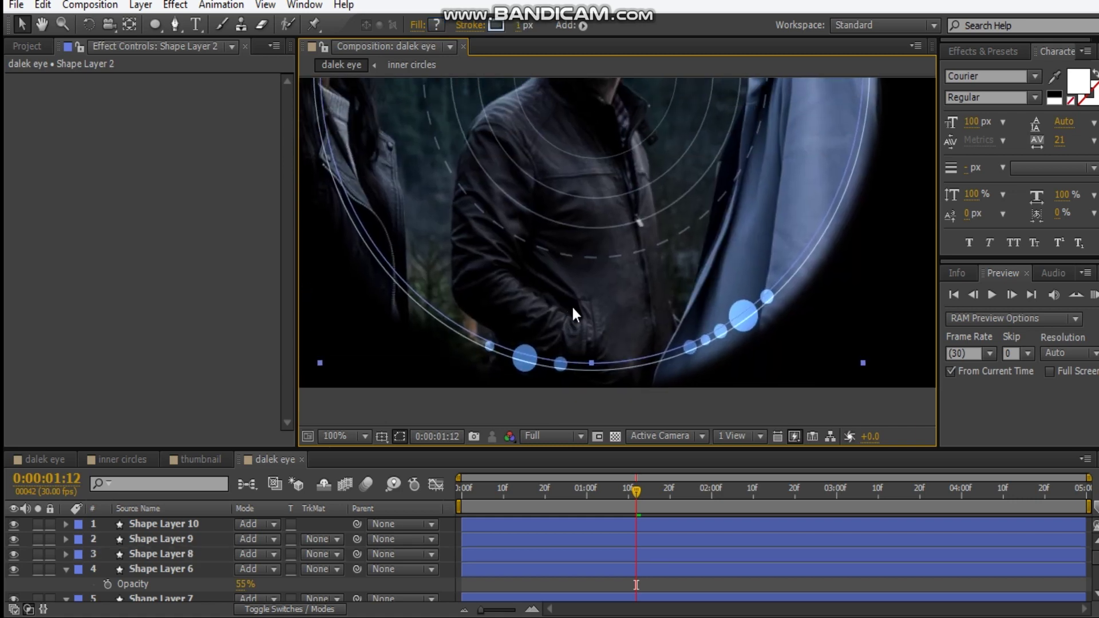
pyautogui.scroll(-1, 571, 307)
pyautogui.moveTo(579, 231); pyautogui.dragTo(568, 294)
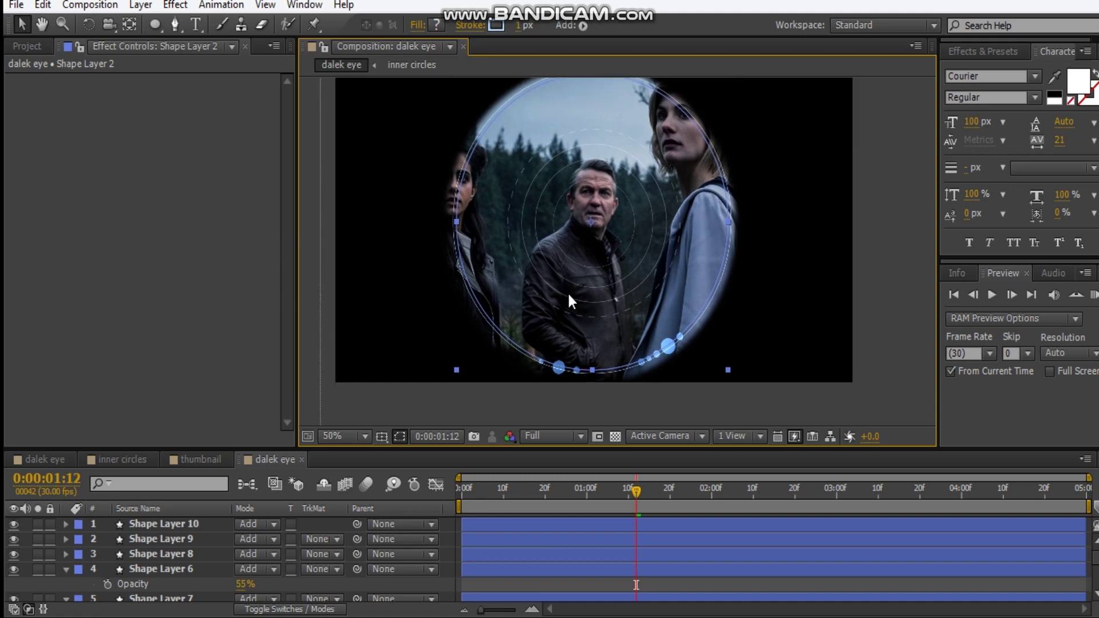
pyautogui.click(67, 570)
# Step: Select all ten ring and dot shape layers and pre-compose them as 'outer circles'
pyautogui.scroll(-4, 119, 554)
pyautogui.scroll(4, 119, 553)
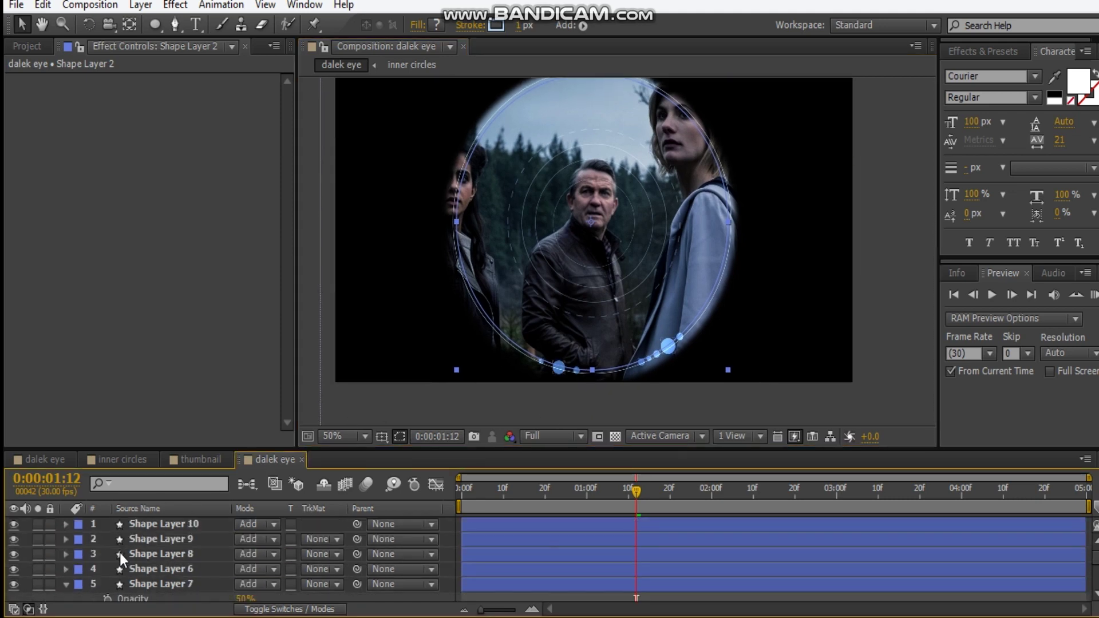
pyautogui.scroll(-4, 124, 567)
pyautogui.click(174, 551)
pyautogui.scroll(4, 174, 551)
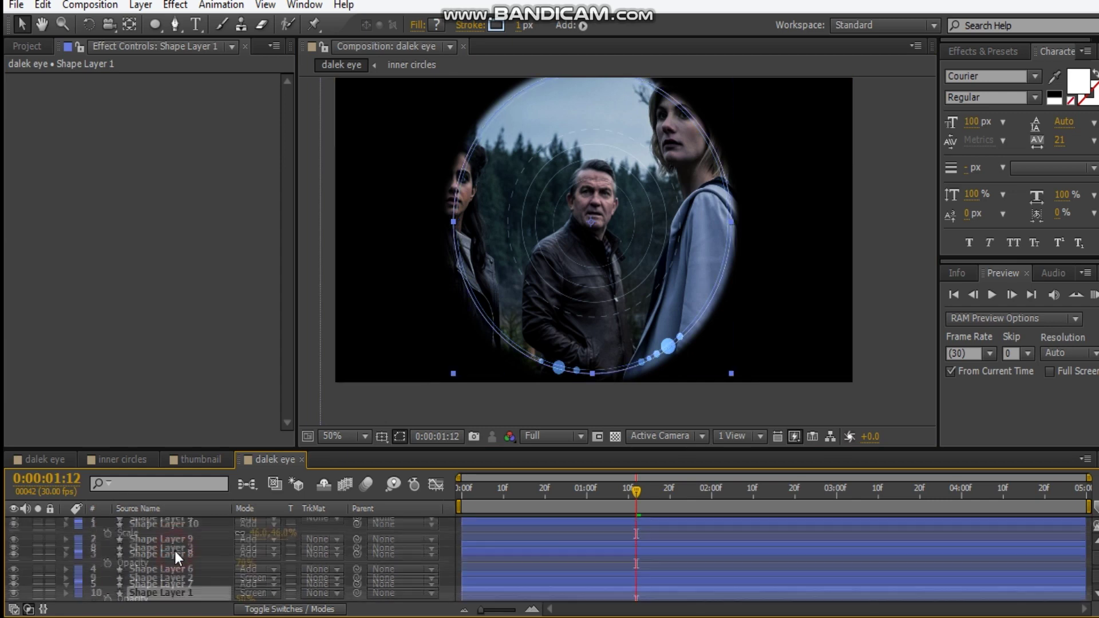
pyautogui.hotkey('ctrl', 'a')
pyautogui.rightClick(183, 549)
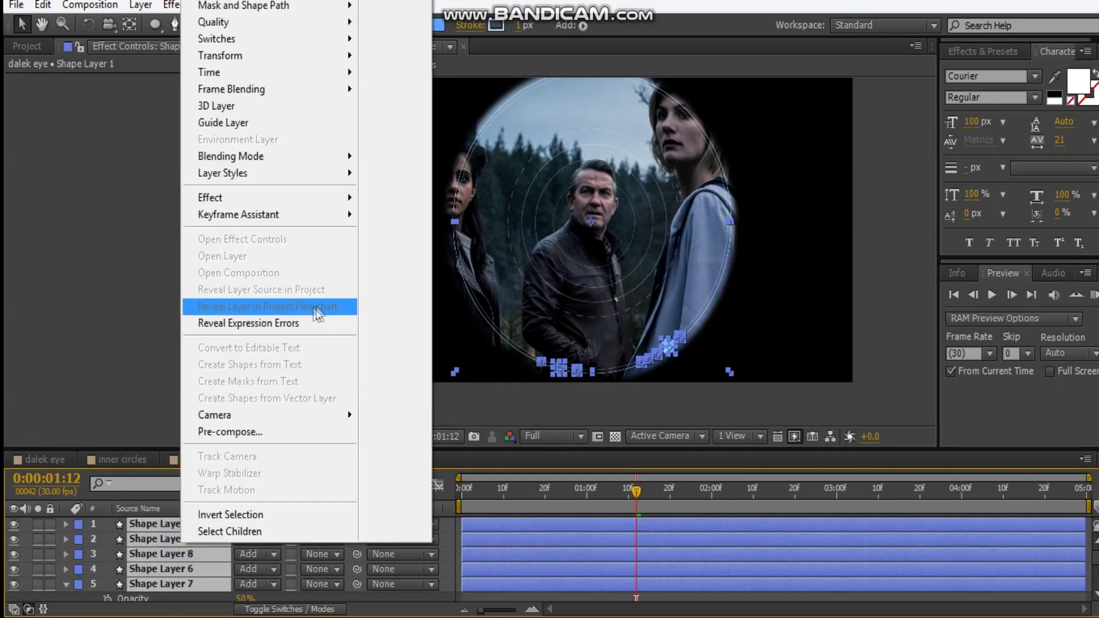
pyautogui.click(272, 433)
pyautogui.write('outer circles')
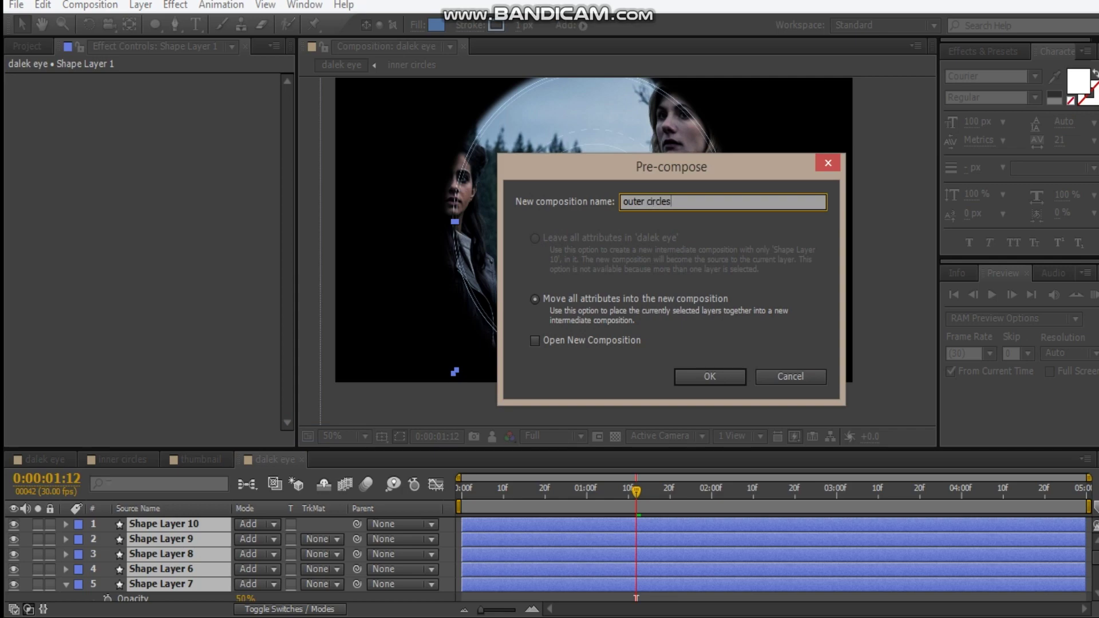
pyautogui.press('Return')
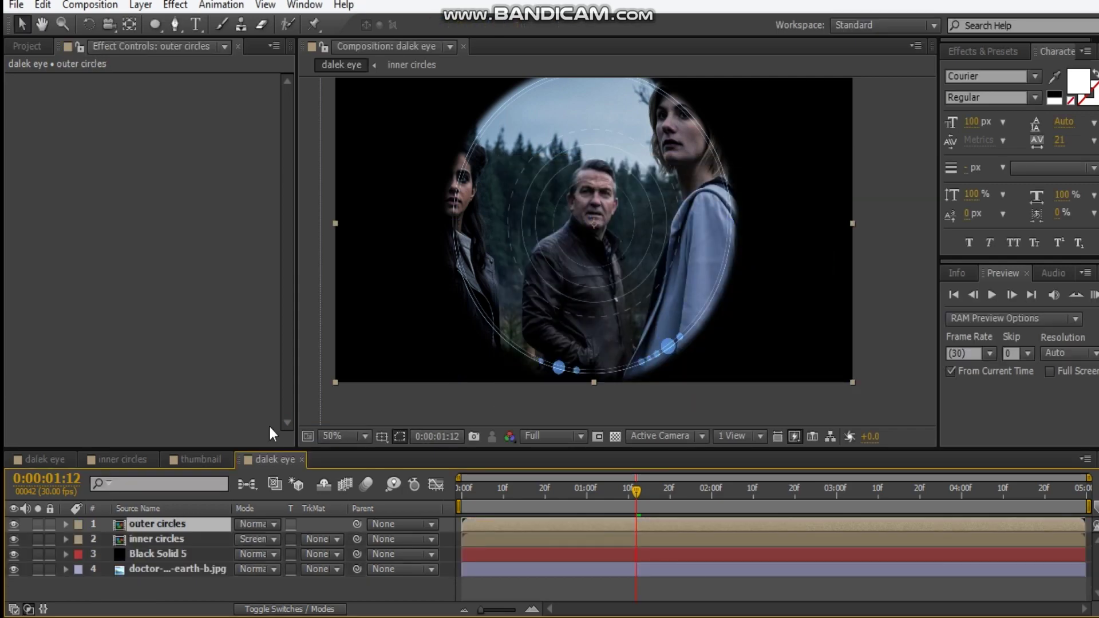
# Step: Set the outer circles layer's blending mode to Screen
pyautogui.click(250, 524)
pyautogui.click(325, 266)
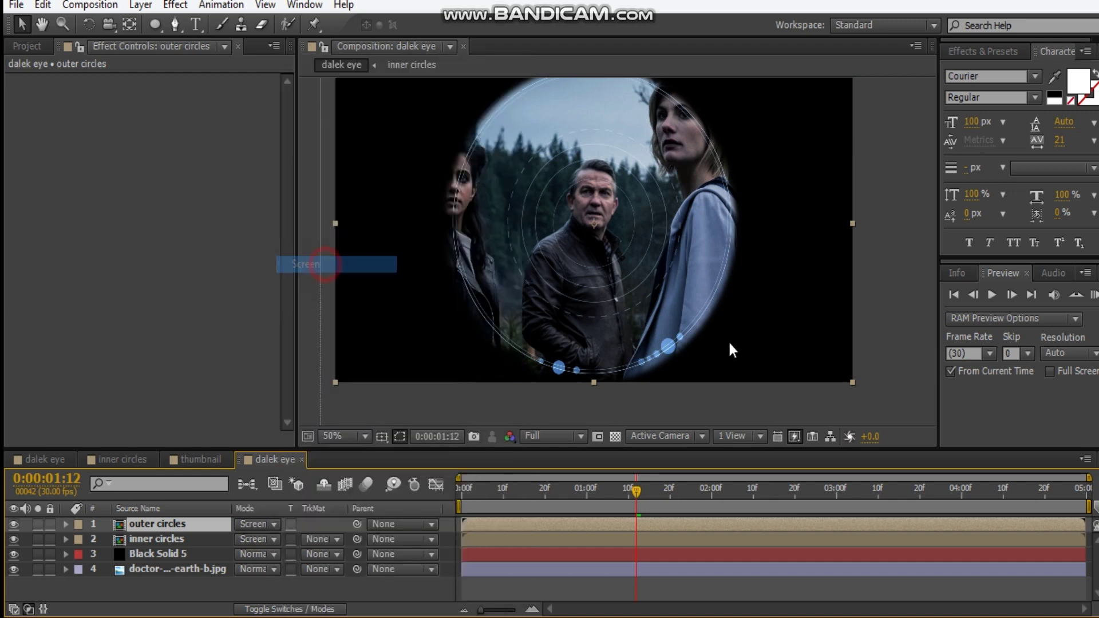
pyautogui.scroll(1, 616, 369)
pyautogui.moveTo(618, 370); pyautogui.dragTo(611, 264)
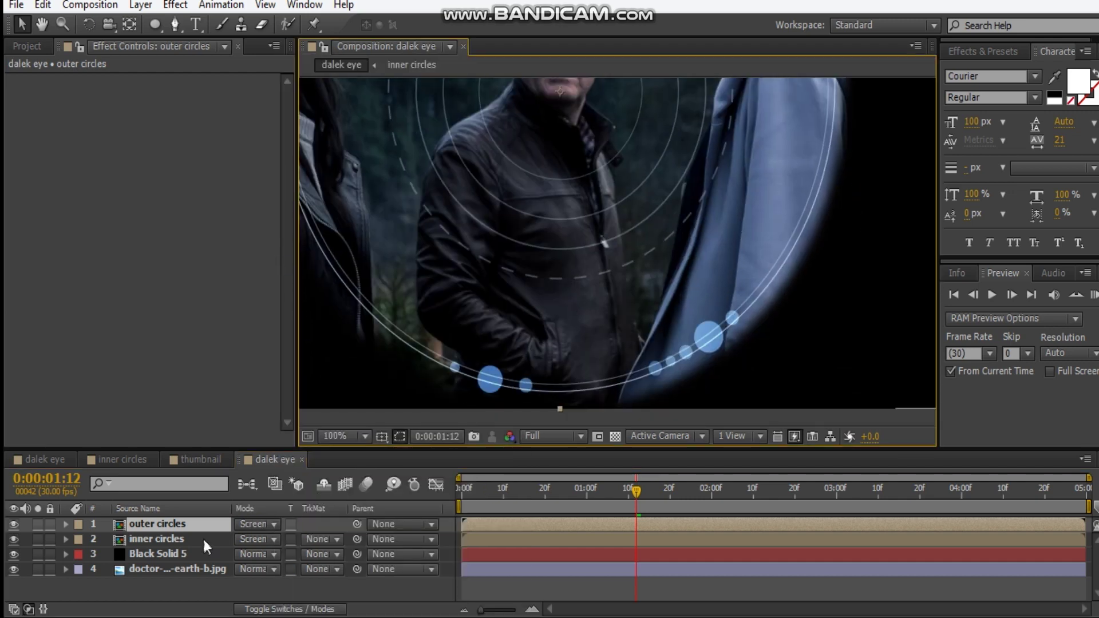
# Step: Keyframe outer circles' Rotation from 0° at frame 0 to -90° at the last frame
pyautogui.press('r')
pyautogui.moveTo(577, 497); pyautogui.dragTo(458, 502)
pyautogui.click(108, 539)
pyautogui.press('End')
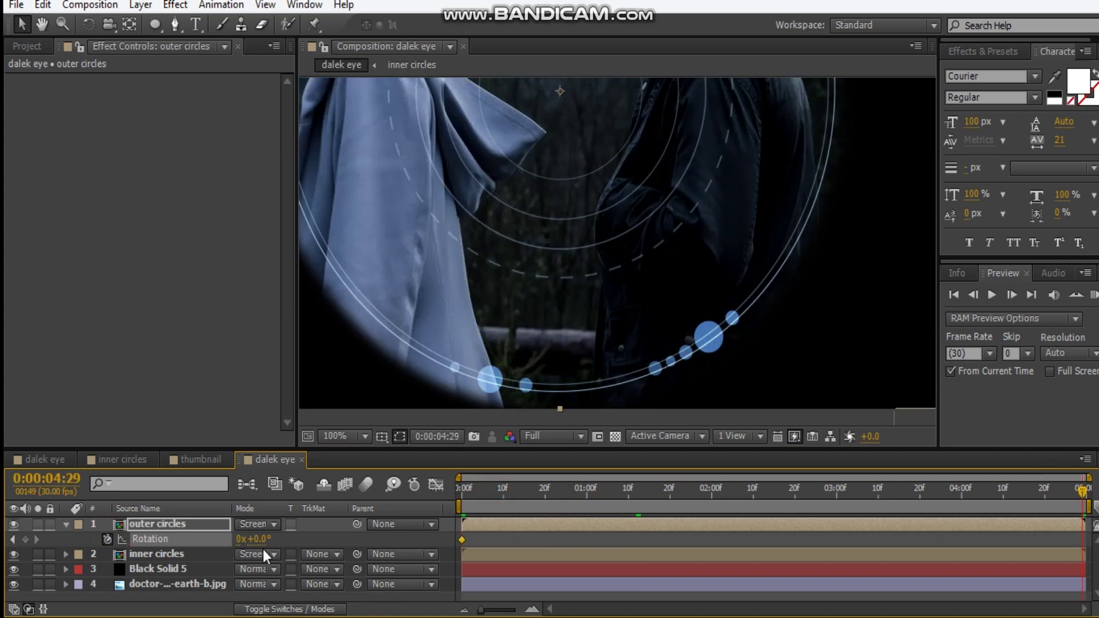
pyautogui.click(258, 539)
pyautogui.write('-90')
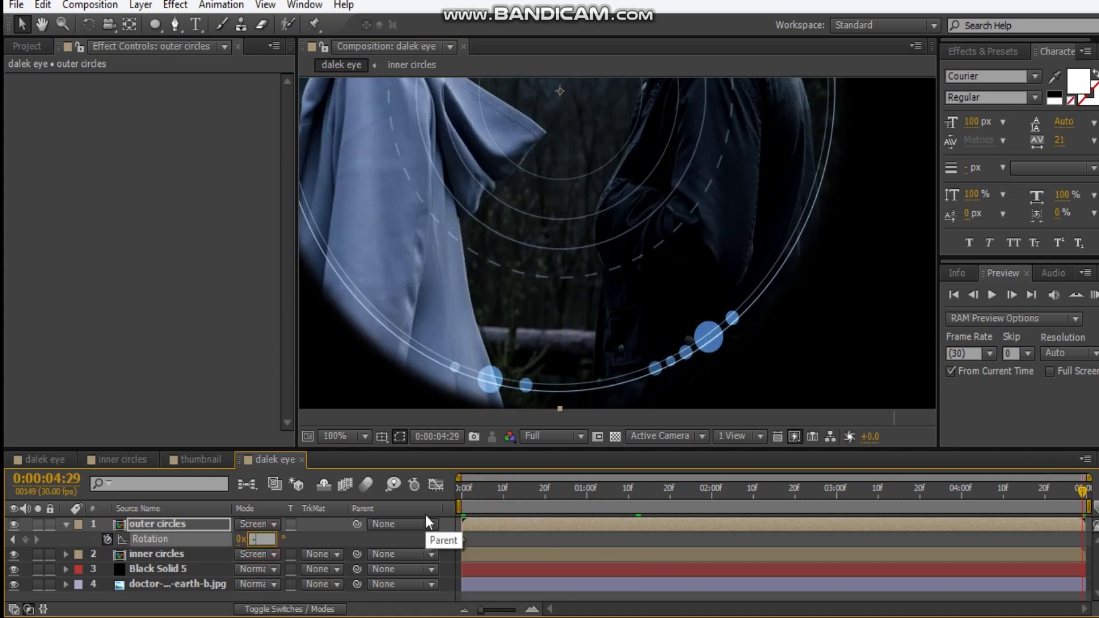
pyautogui.press('Return')
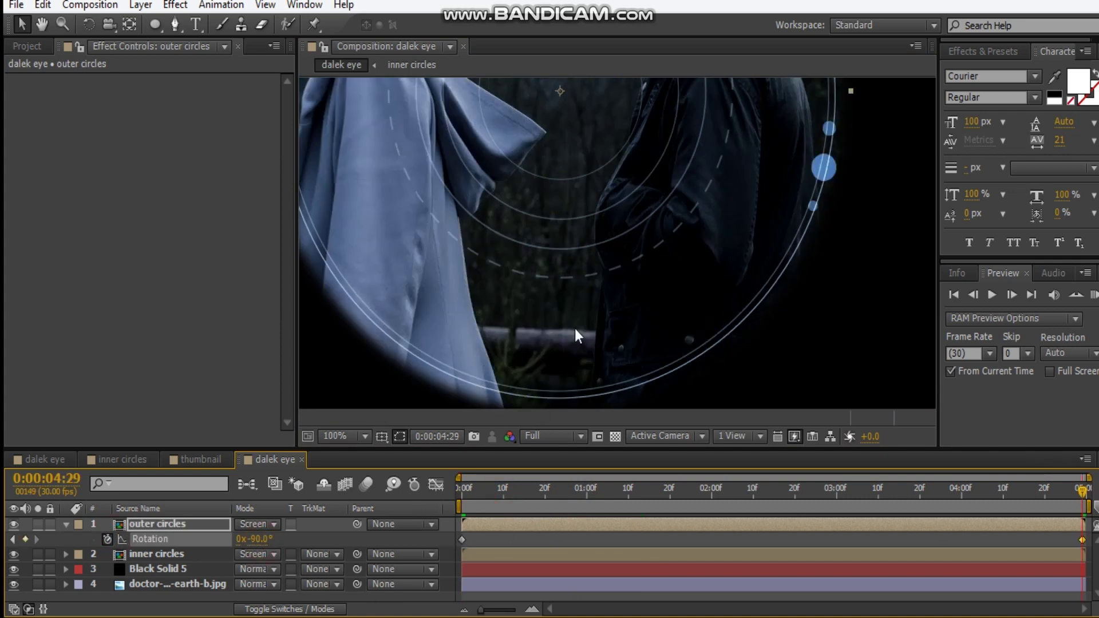
pyautogui.scroll(-2, 678, 355)
pyautogui.moveTo(836, 504); pyautogui.dragTo(419, 498)
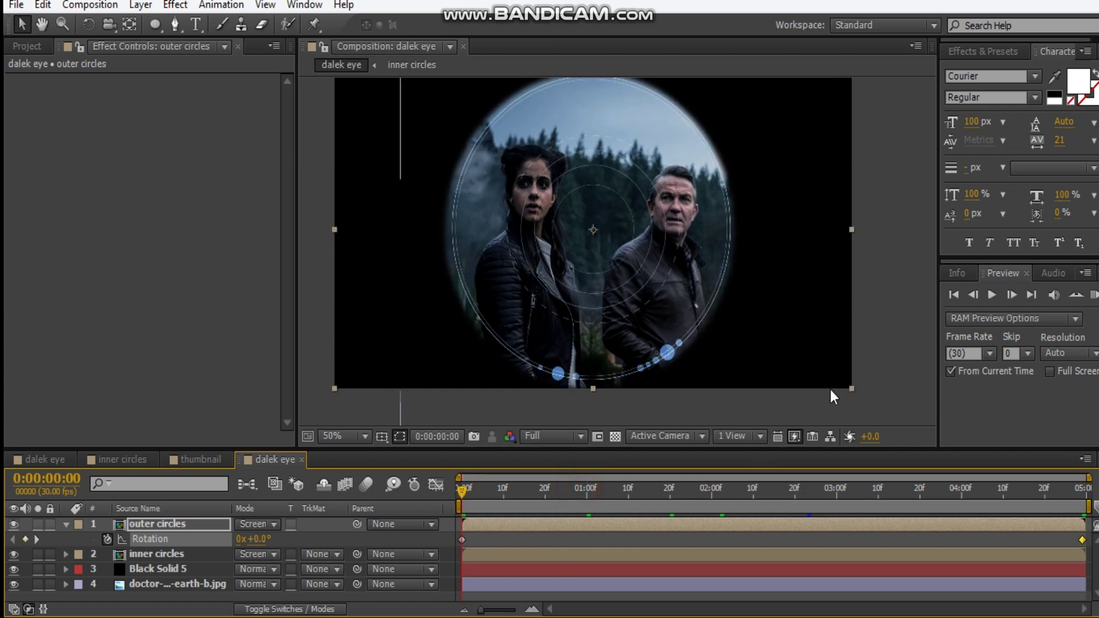
pyautogui.click(489, 266)
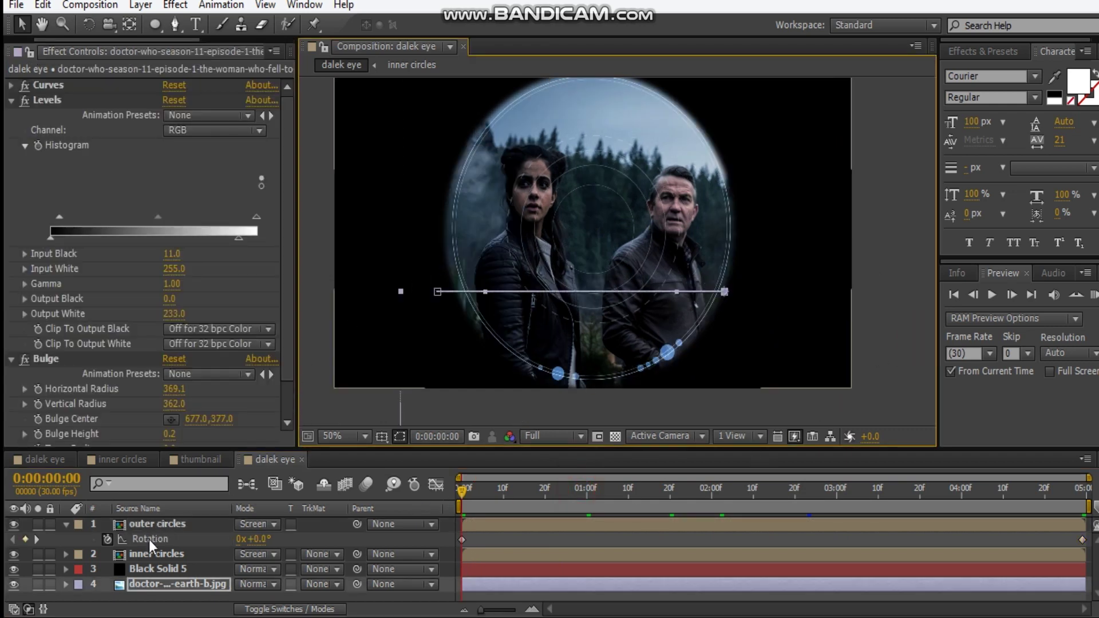
# Step: Add an adjustment layer, duplicate it twice, and name the third one 'outer colour'
pyautogui.click(66, 525)
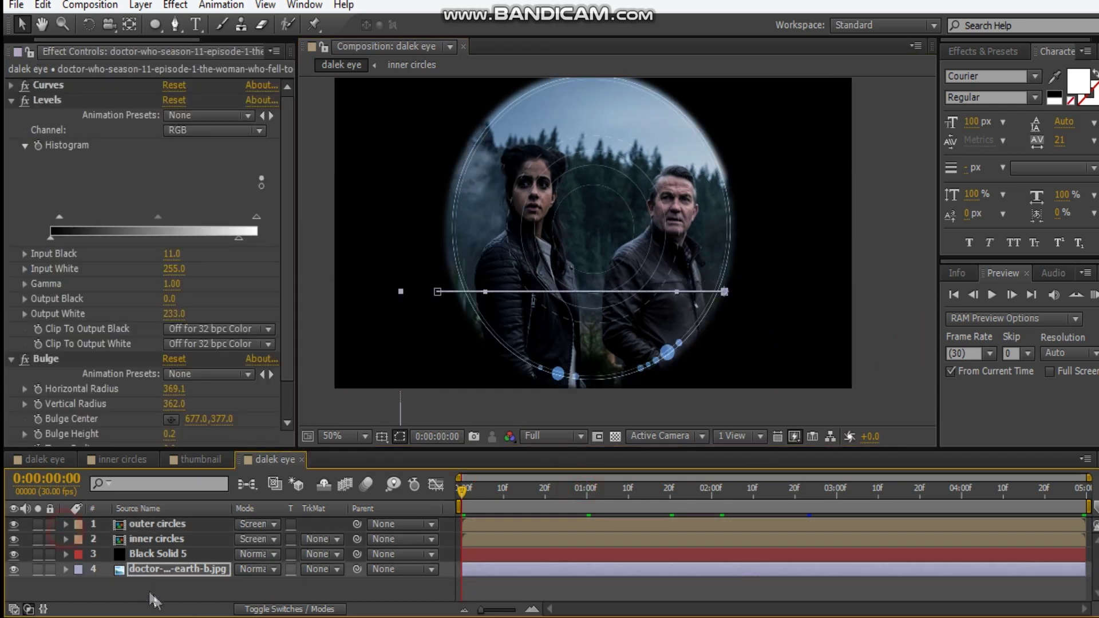
pyautogui.click(199, 602)
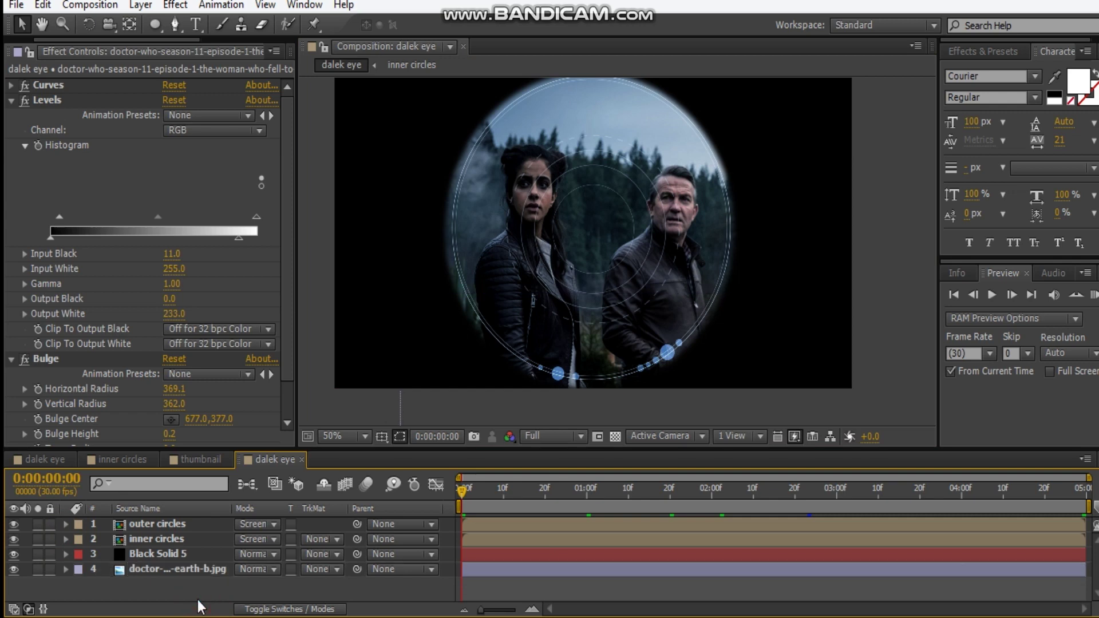
pyautogui.hotkey('ctrl', 'alt', 'y')
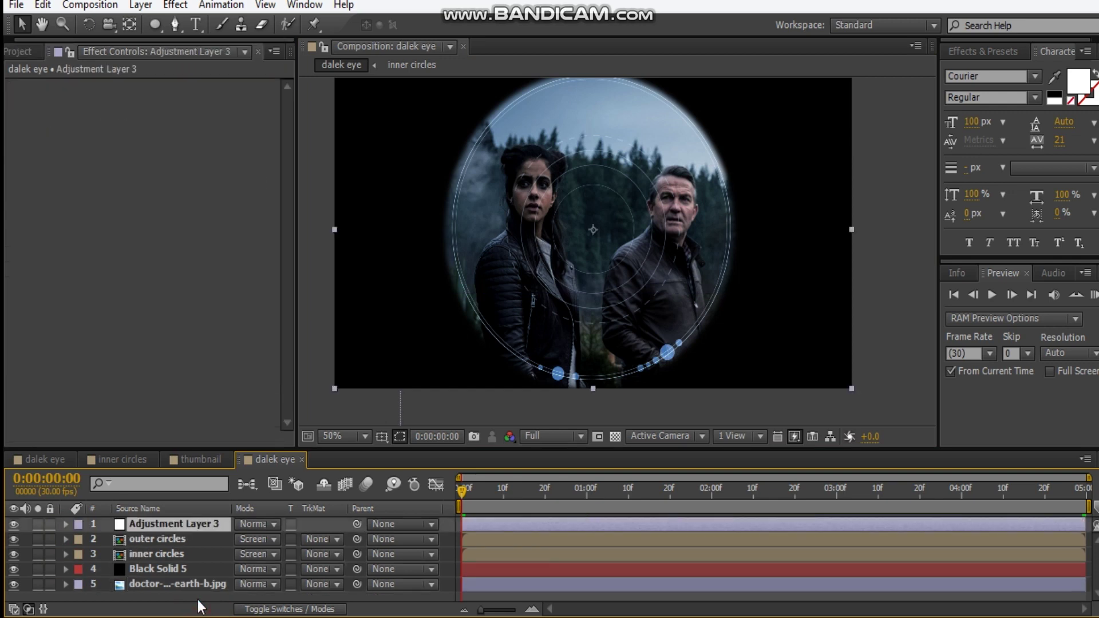
pyautogui.hotkey('ctrl', 'd')
pyautogui.hotkey('ctrl', 'd')
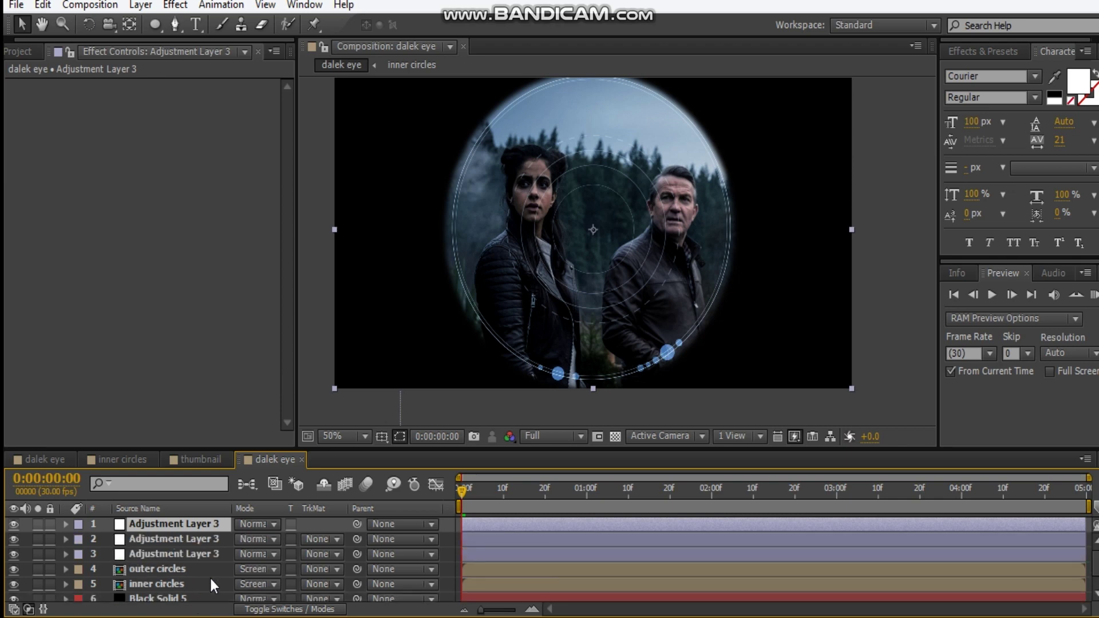
pyautogui.click(218, 560)
pyautogui.press('Return')
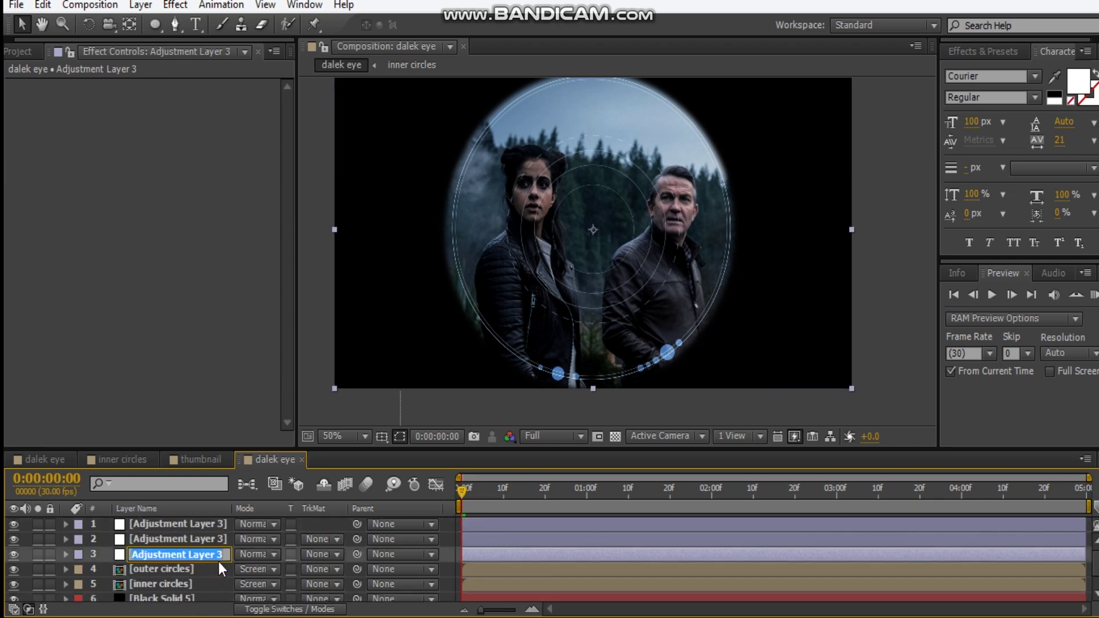
pyautogui.write('outer c')
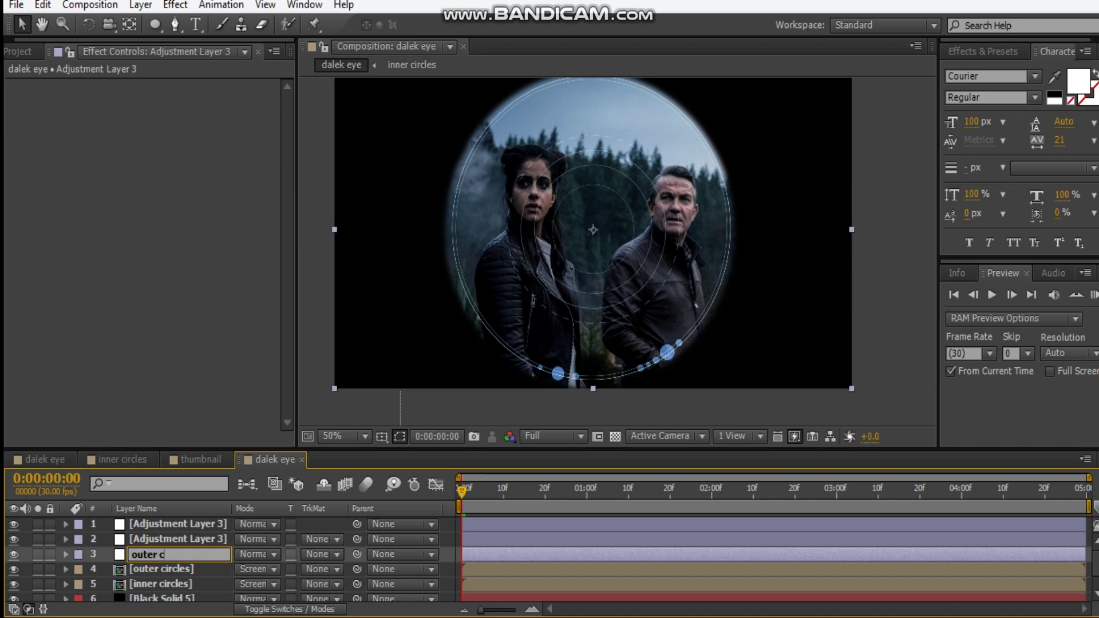
pyautogui.write('olour')
# Step: Name the second adjustment layer camera blur and the top one 'cc'
pyautogui.click(198, 542)
pyautogui.press('Return')
pyautogui.write('camer blur')
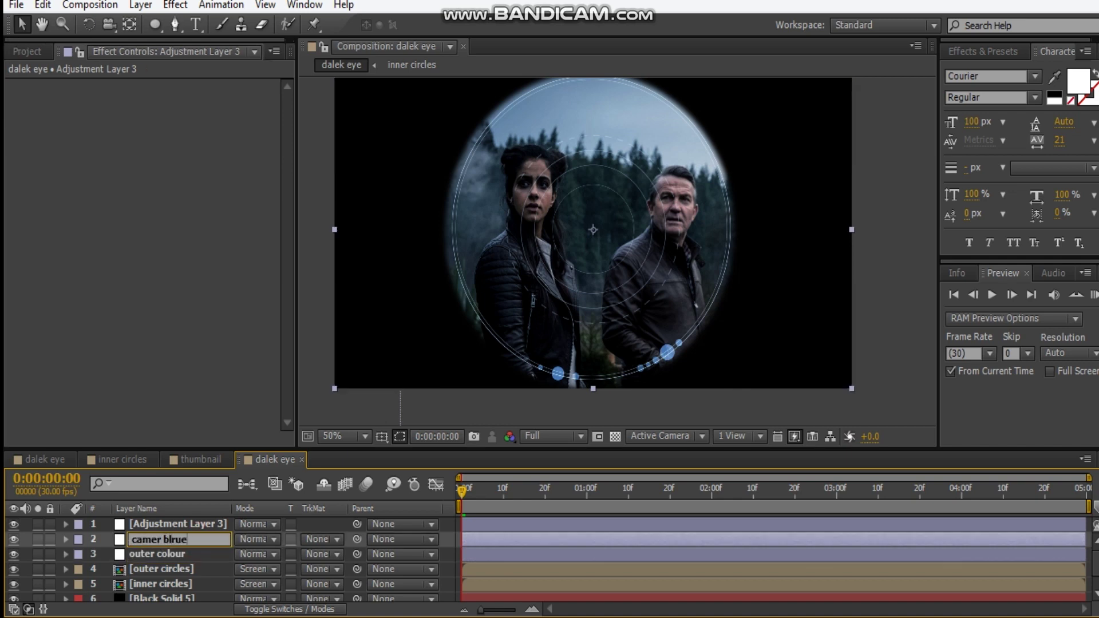
pyautogui.click(203, 529)
pyautogui.press('Return')
pyautogui.write('cc')
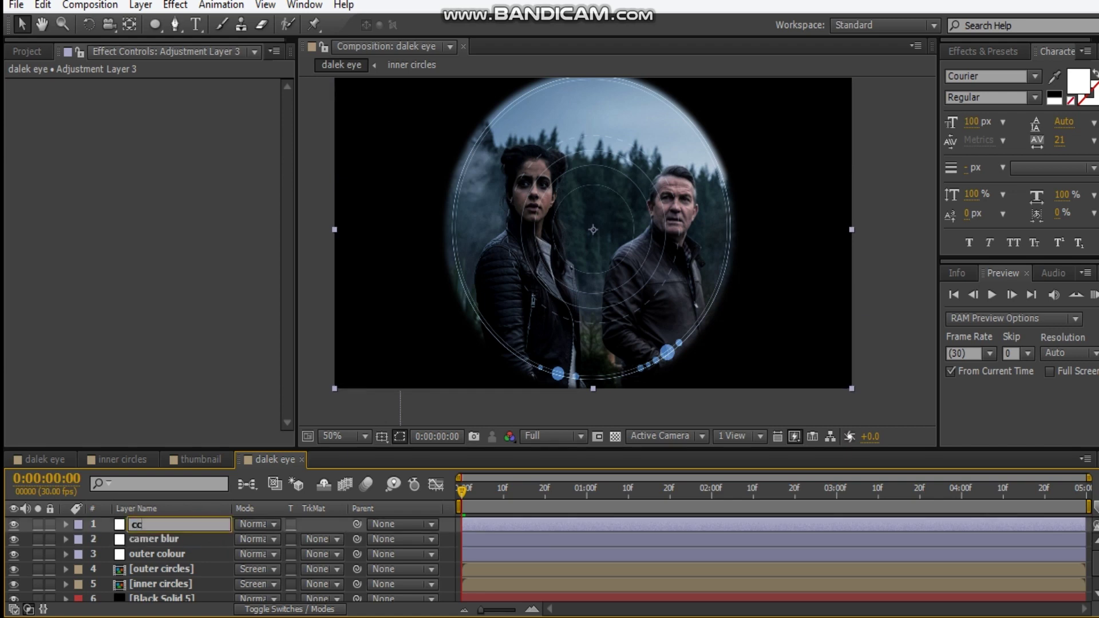
pyautogui.press('Return')
# Step: Move camera blur below outer colour and correct its name to 'camera blur'
pyautogui.scroll(-1, 152, 569)
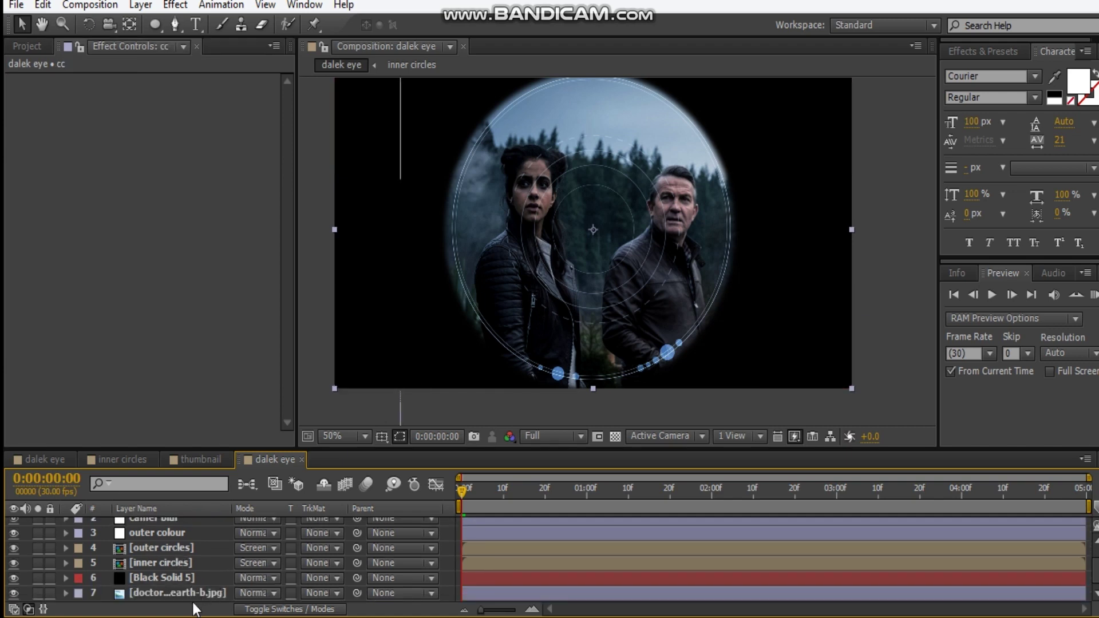
pyautogui.scroll(1, 177, 547)
pyautogui.click(168, 542)
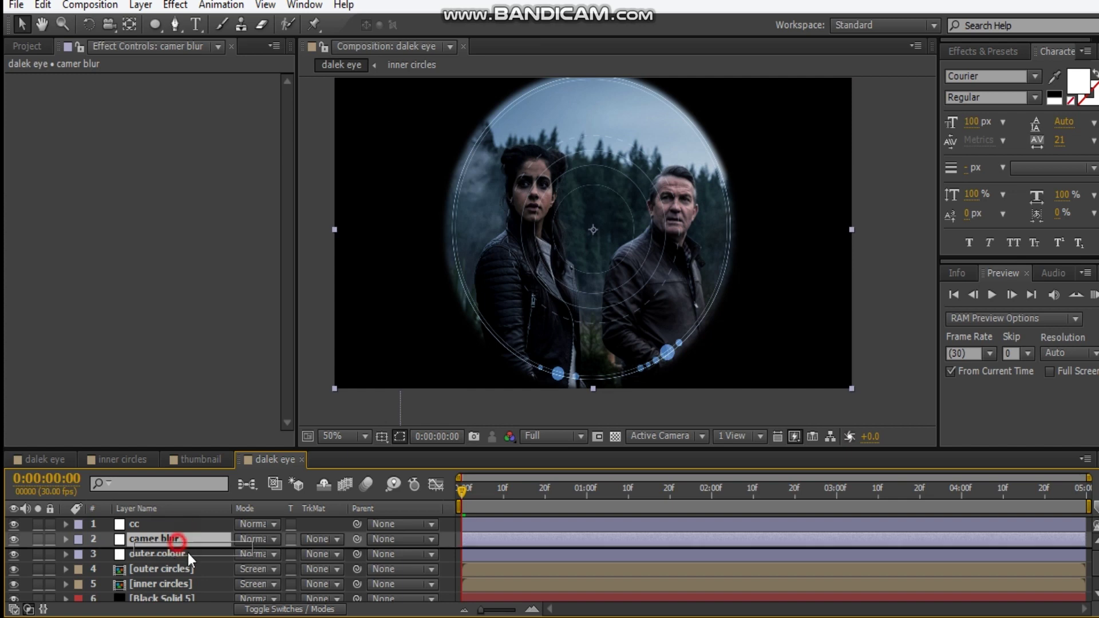
pyautogui.hotkey('ctrl', '[')
pyautogui.press('Return')
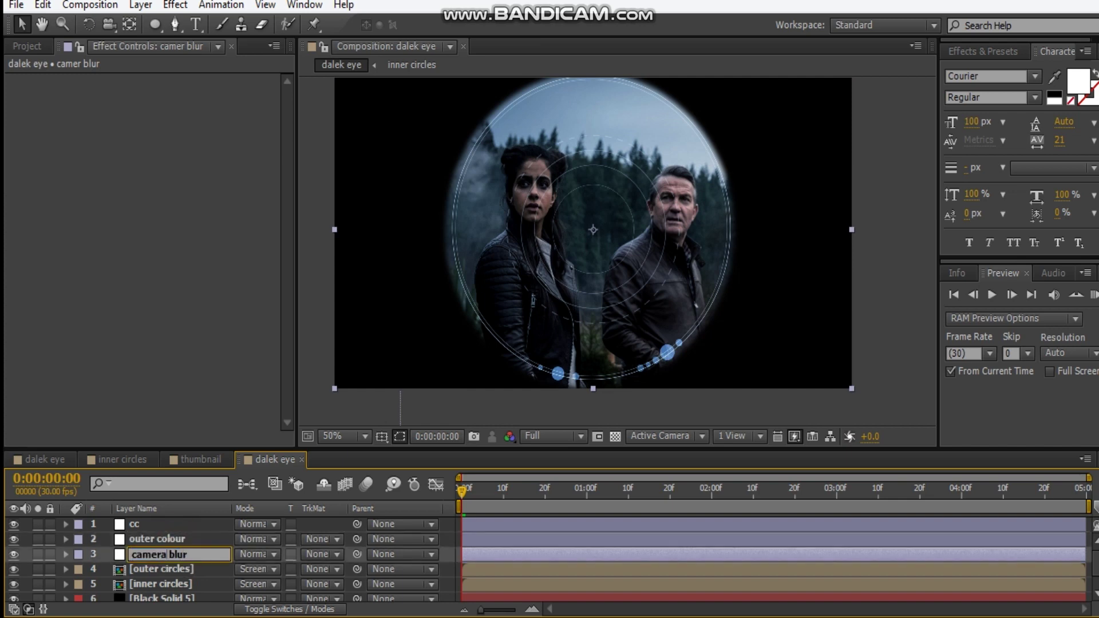
pyautogui.click(197, 535)
pyautogui.click(191, 555)
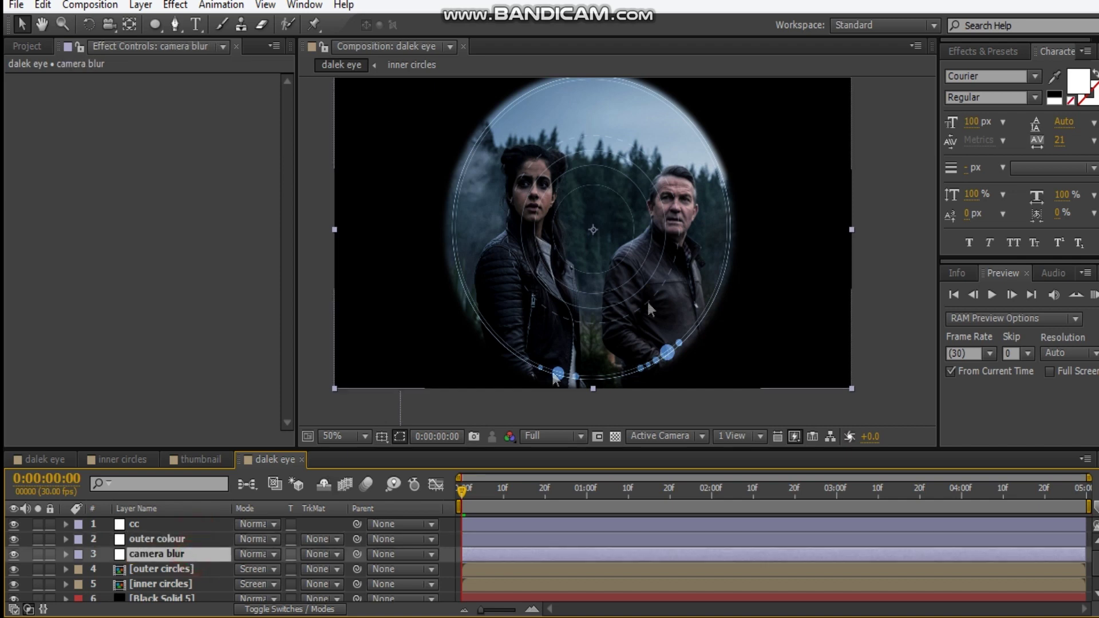
# Step: Draw an elliptical Subtract mask around the eye on camera blur, feathered 53 px
pyautogui.click(155, 24)
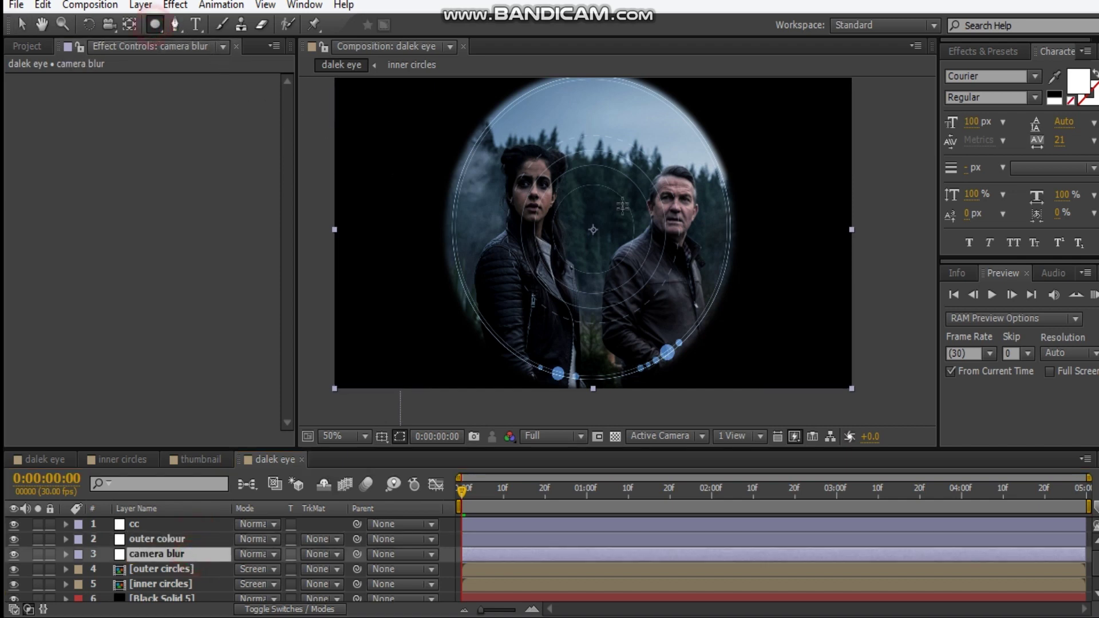
pyautogui.moveTo(592, 229); pyautogui.dragTo(718, 385)
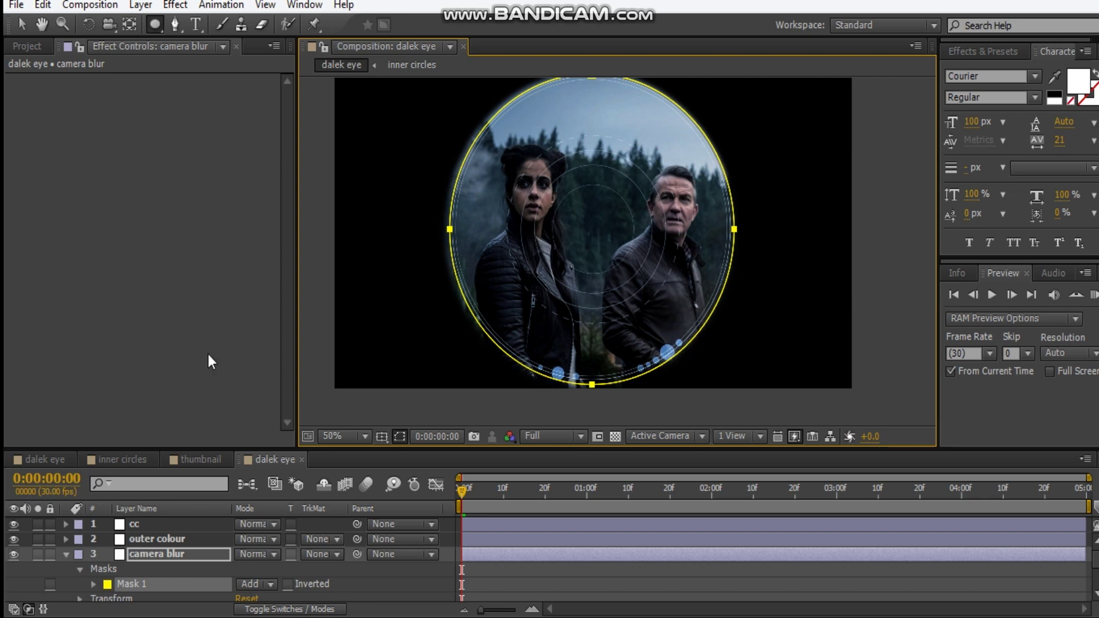
pyautogui.press('f')
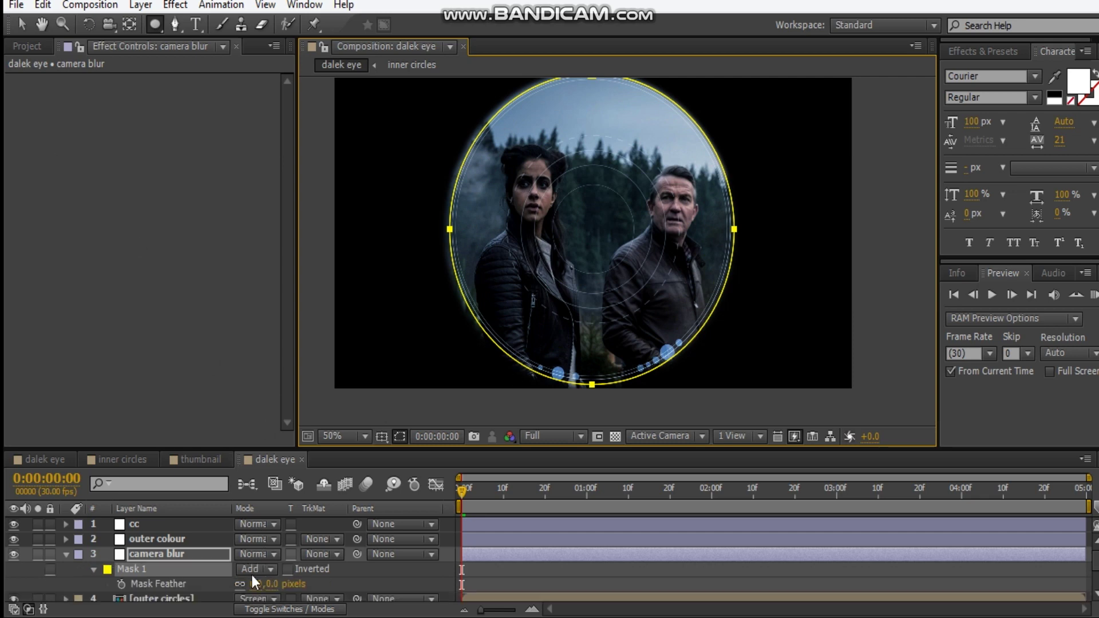
pyautogui.moveTo(250, 582); pyautogui.dragTo(290, 581)
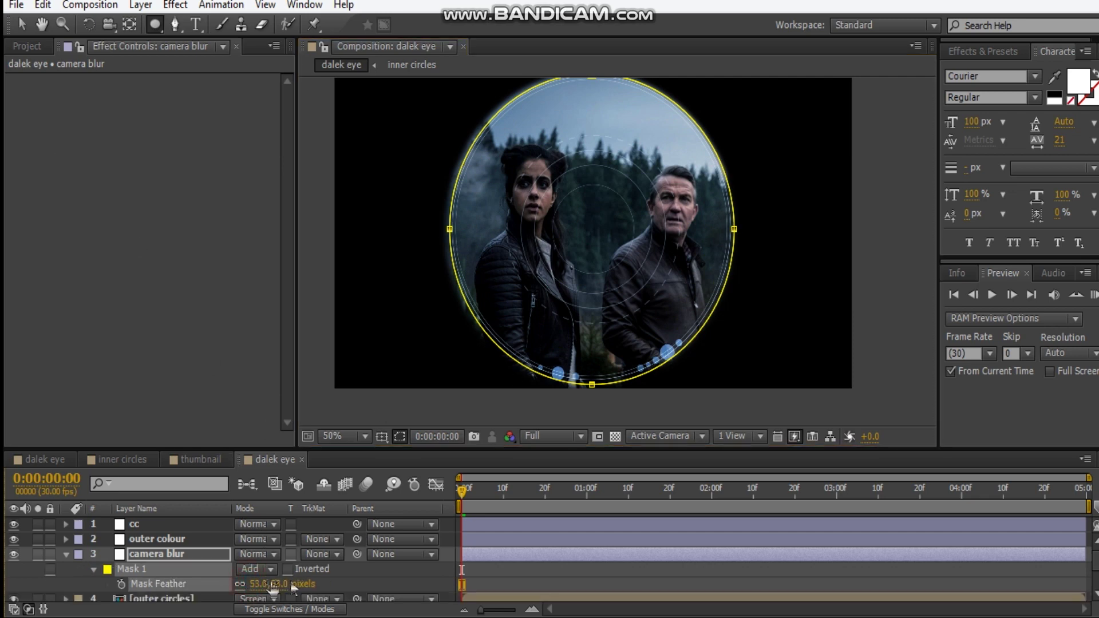
pyautogui.click(255, 570)
pyautogui.click(278, 473)
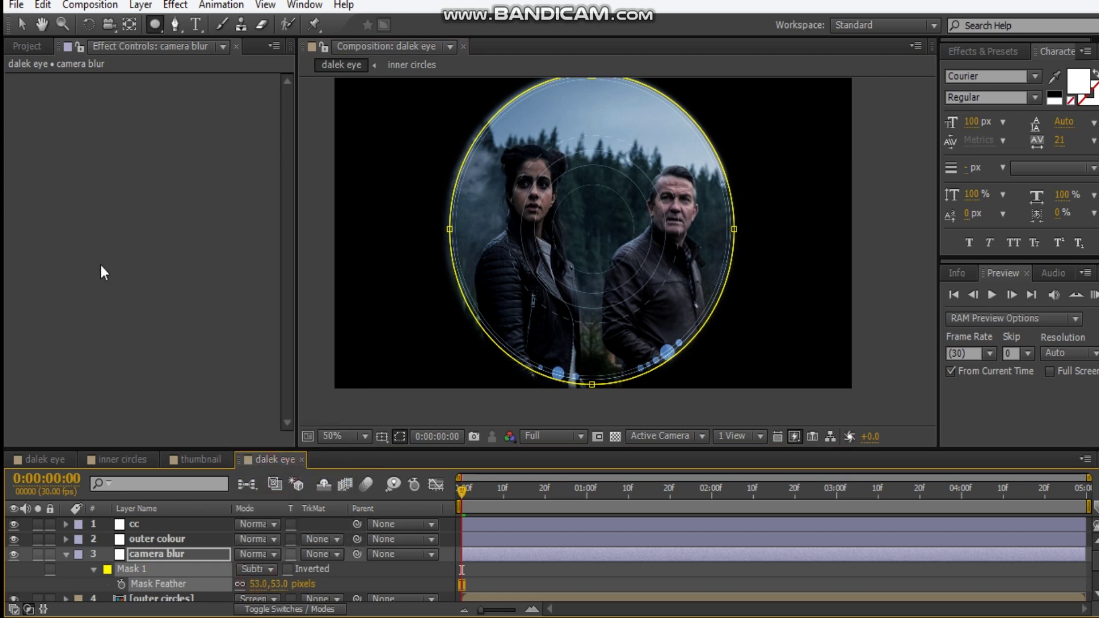
pyautogui.rightClick(96, 262)
# Step: Apply Camera Lens Blur to camera blur with a blur radius of 8
pyautogui.moveTo(167, 182)
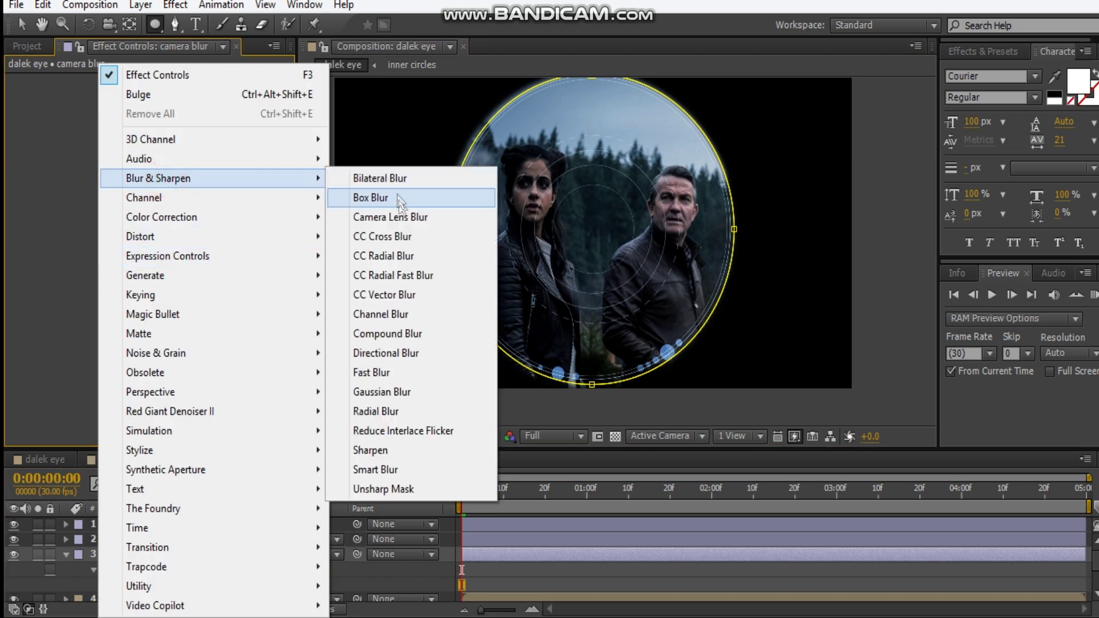
pyautogui.click(398, 218)
pyautogui.press('v')
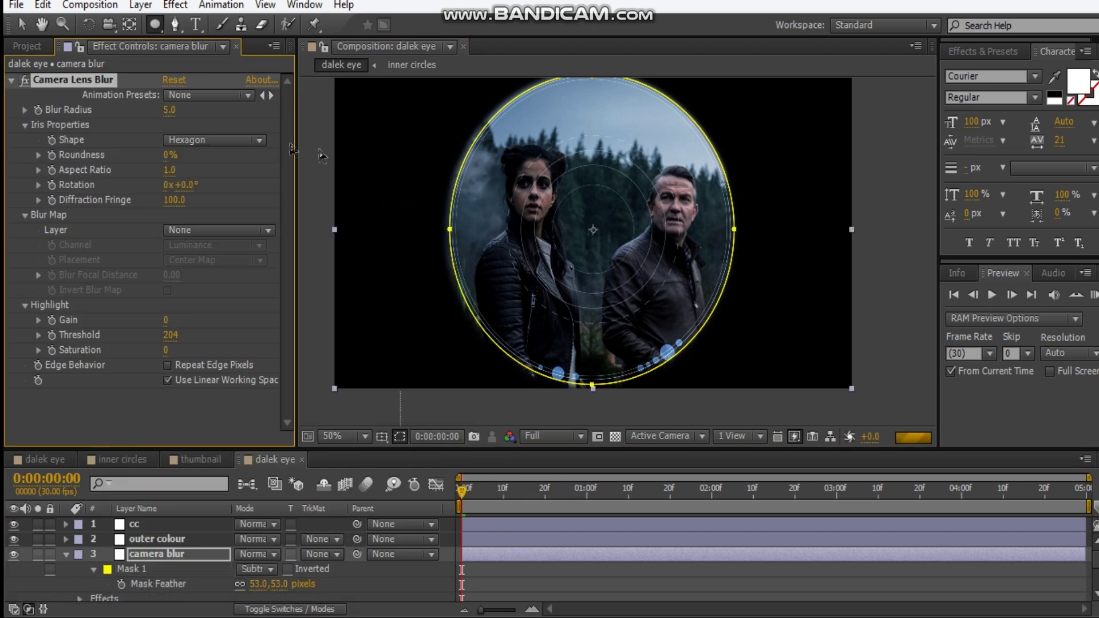
pyautogui.scroll(1, 732, 265)
pyautogui.moveTo(728, 284); pyautogui.dragTo(710, 180)
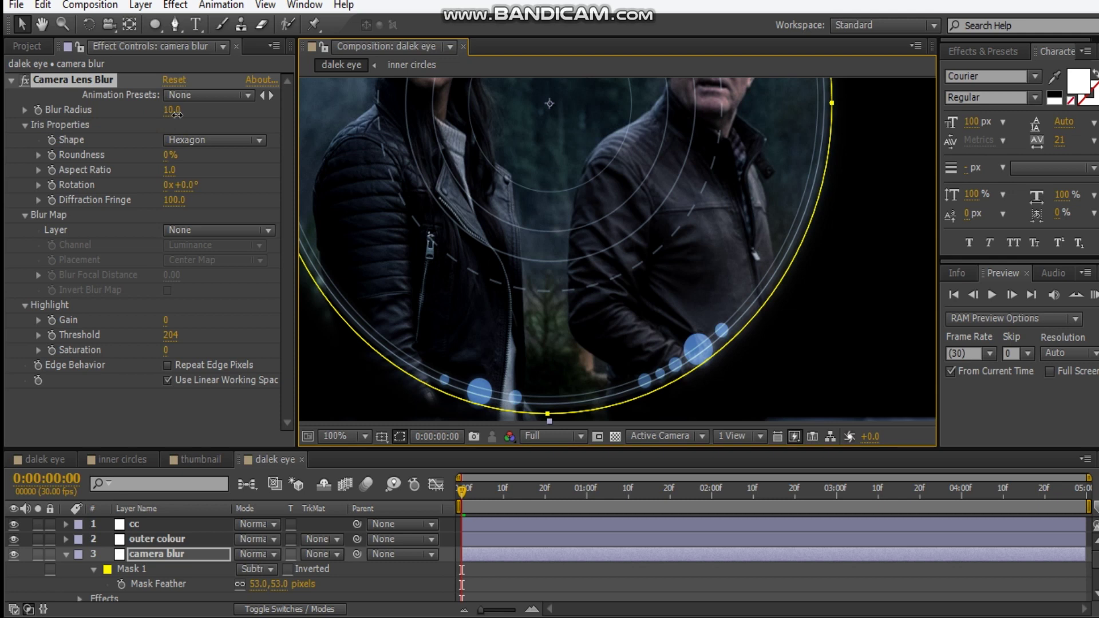
pyautogui.click(177, 116)
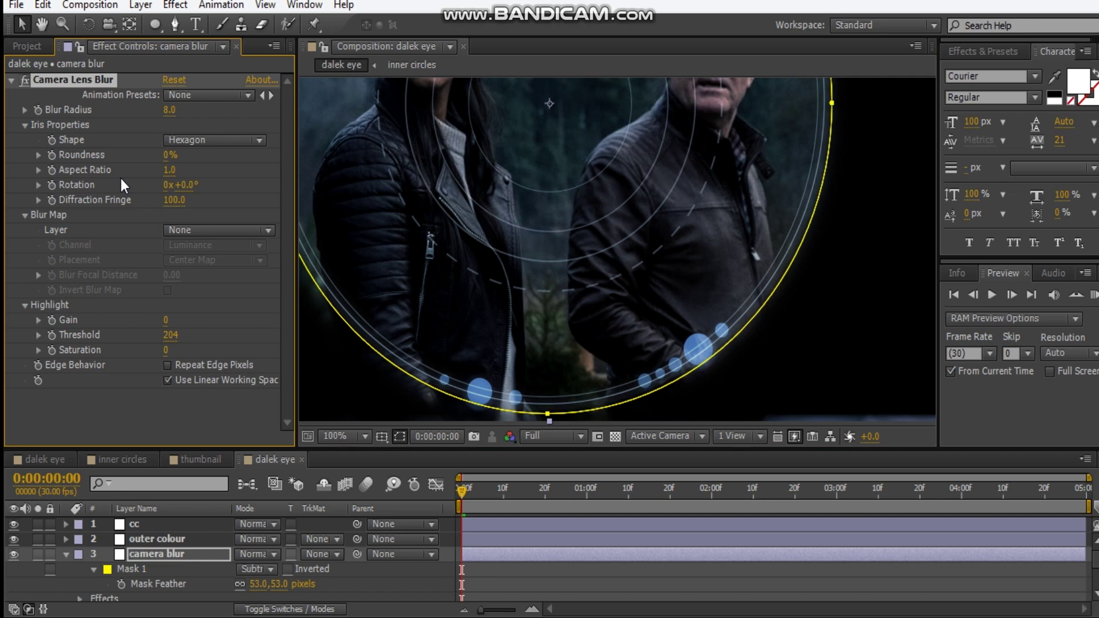
pyautogui.click(66, 554)
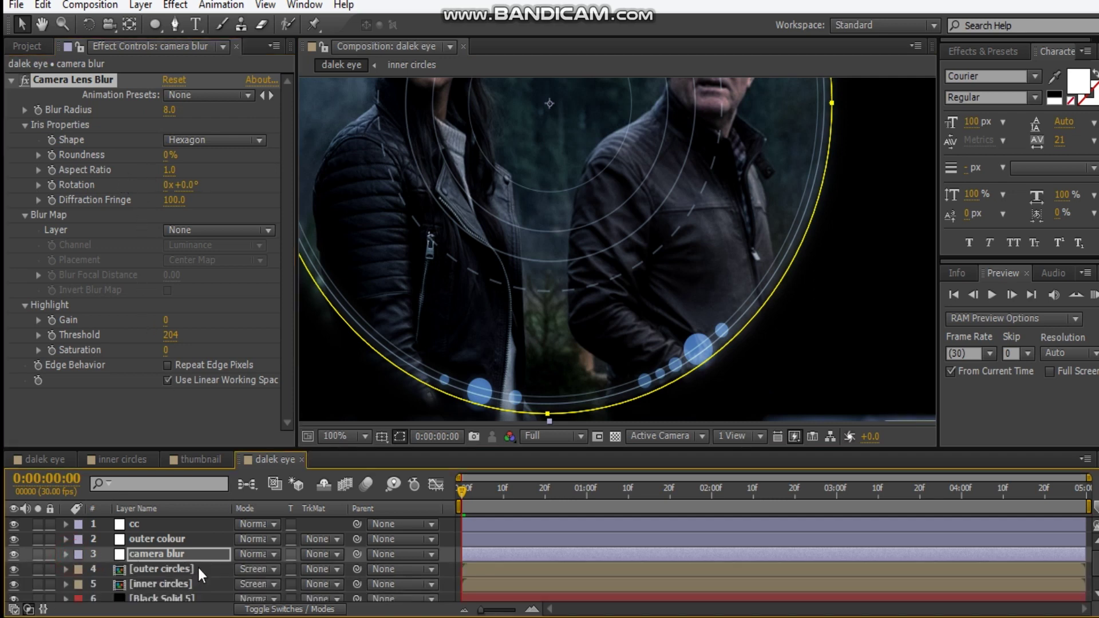
# Step: Raise camera blur's mask feather to 95 px and set mask expansion to -9 px
pyautogui.press('f')
pyautogui.moveTo(250, 587); pyautogui.dragTo(287, 584)
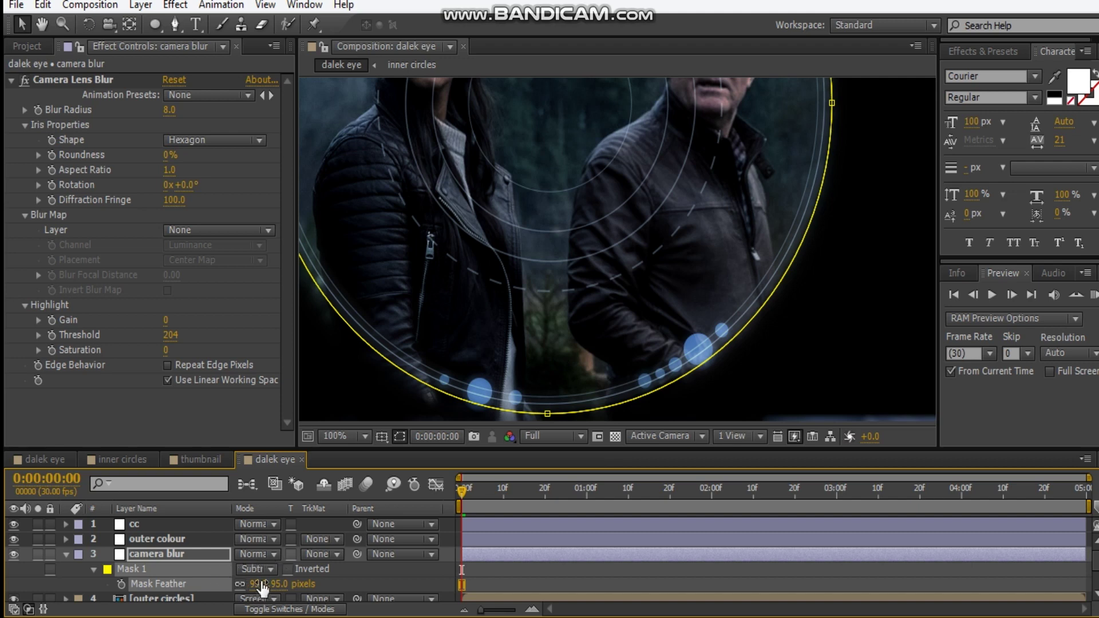
pyautogui.press('m')
pyautogui.press('m')
pyautogui.scroll(-1, 262, 576)
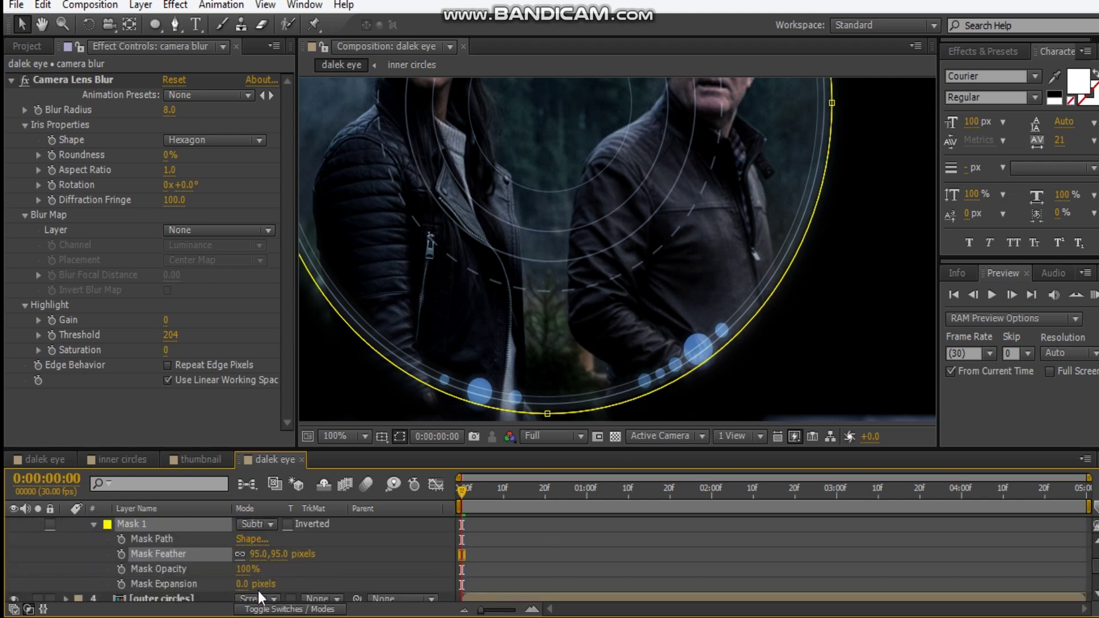
pyautogui.moveTo(248, 585); pyautogui.dragTo(240, 586)
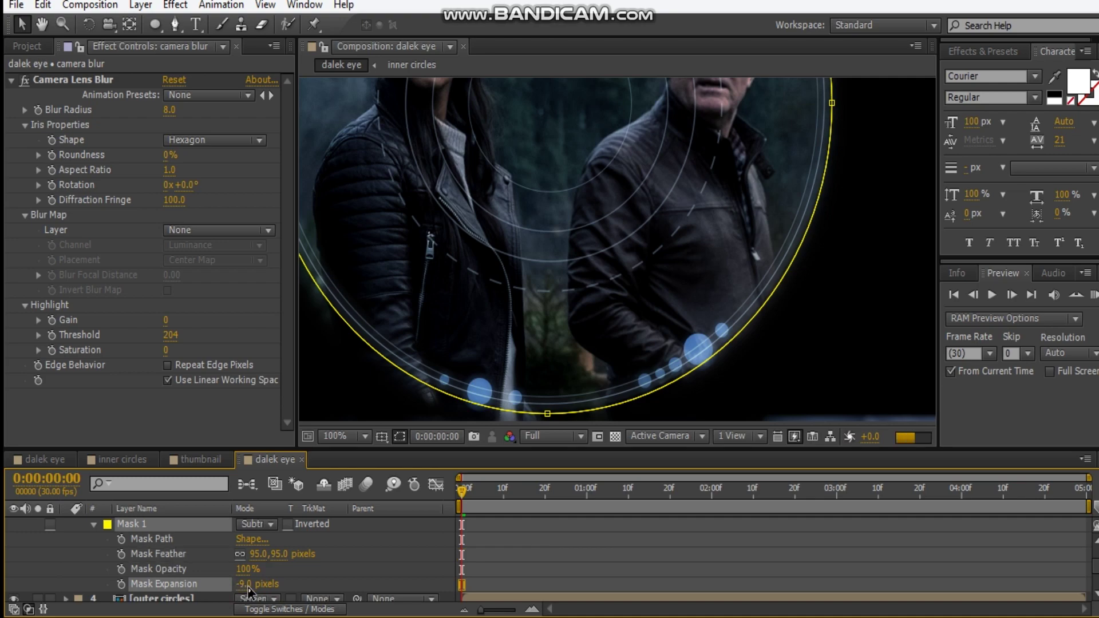
pyautogui.moveTo(464, 400); pyautogui.dragTo(505, 433)
pyautogui.scroll(3, 80, 578)
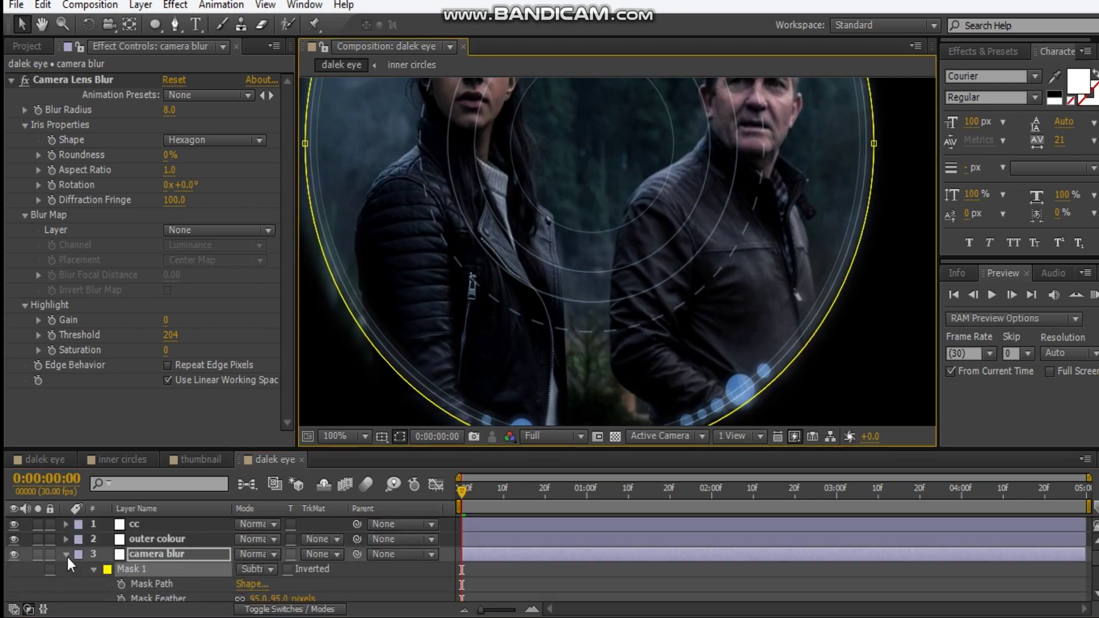
pyautogui.click(66, 554)
# Step: Draw an elliptical mask on the outer colour layer, set it to Subtract and feather it to 80 pixels
pyautogui.click(157, 540)
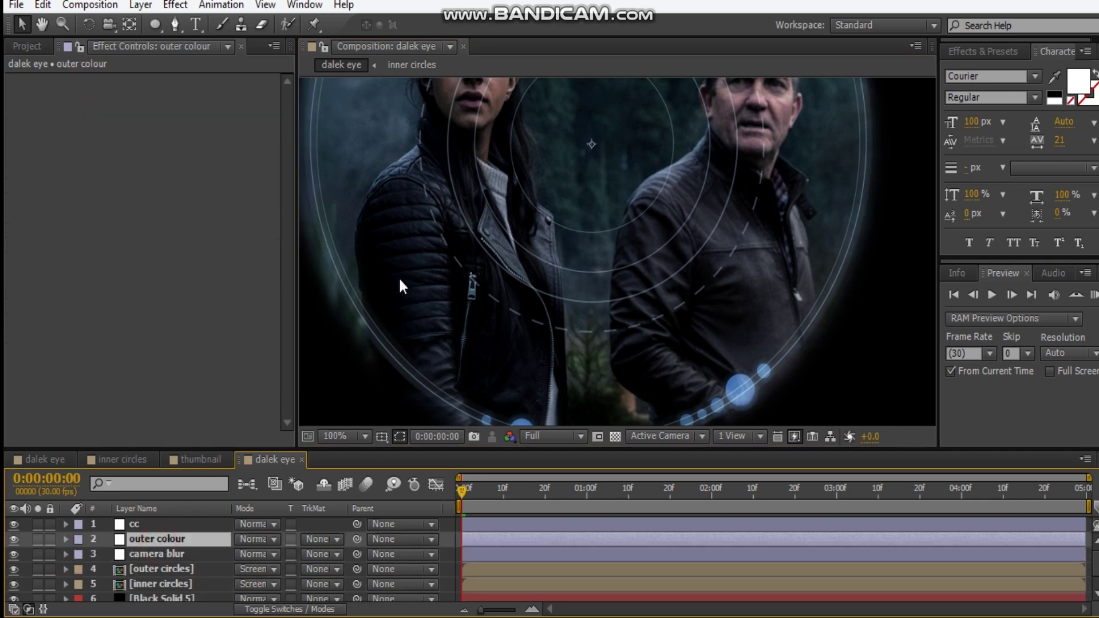
pyautogui.scroll(-2, 572, 200)
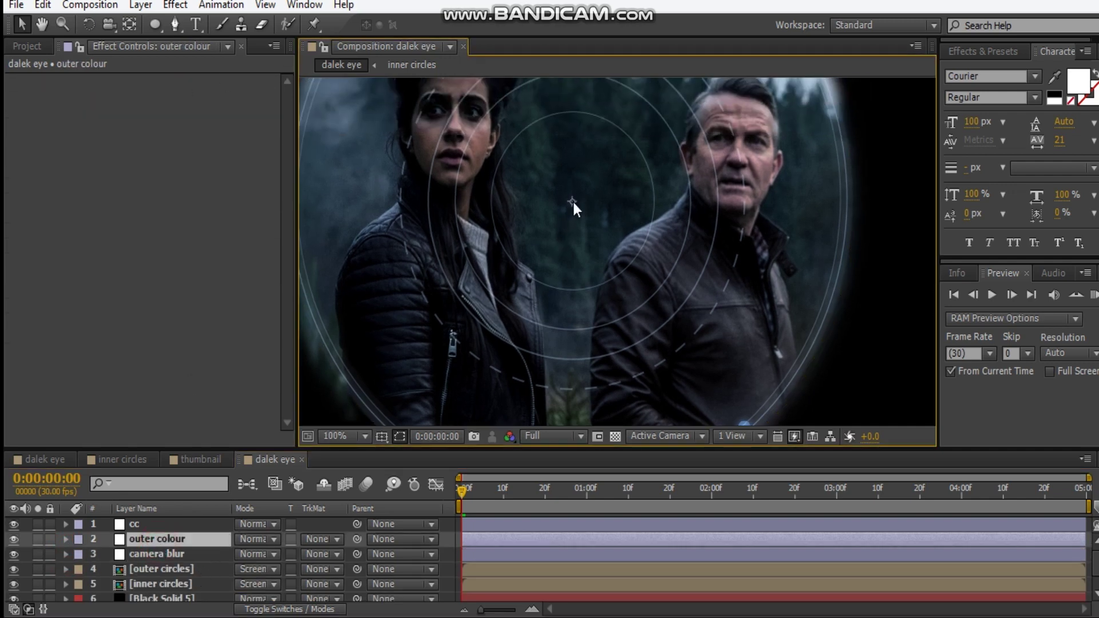
pyautogui.click(155, 25)
pyautogui.moveTo(594, 228); pyautogui.dragTo(730, 377)
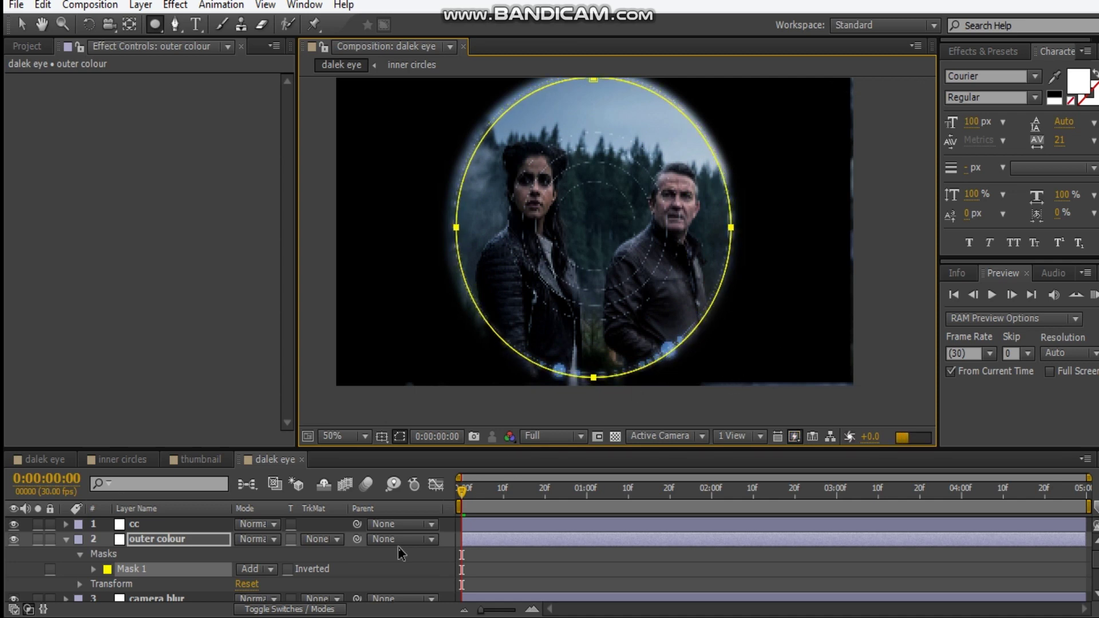
pyautogui.click(249, 573)
pyautogui.click(289, 474)
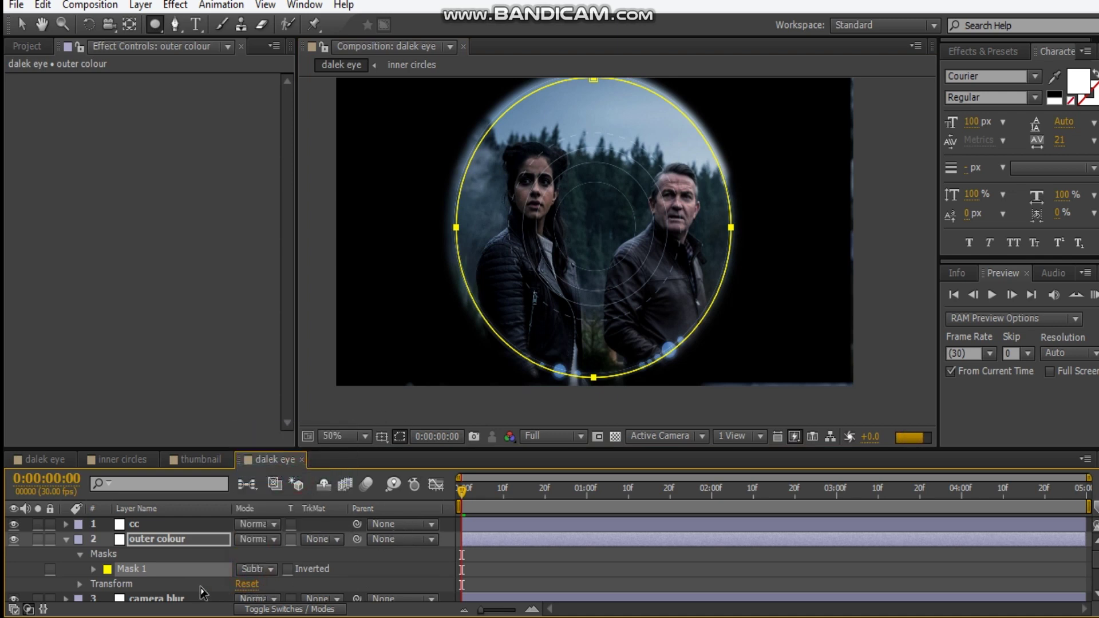
pyautogui.press('f')
pyautogui.moveTo(270, 570); pyautogui.dragTo(316, 569)
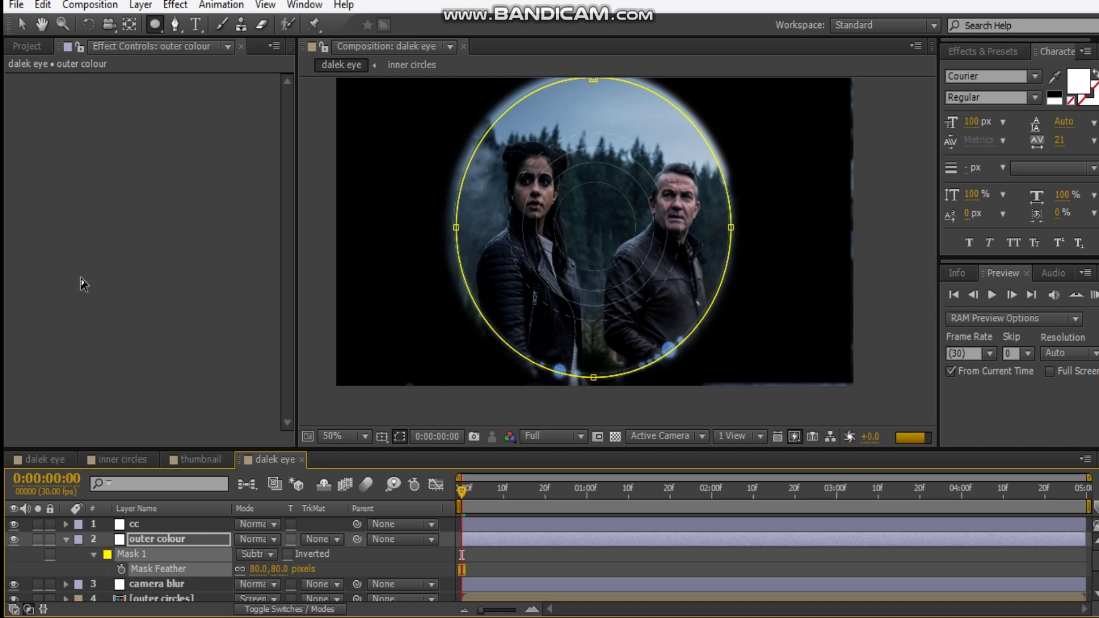
# Step: Apply Curves to the outer colour layer and drop the preview resolution to Half
pyautogui.rightClick(104, 231)
pyautogui.moveTo(160, 216)
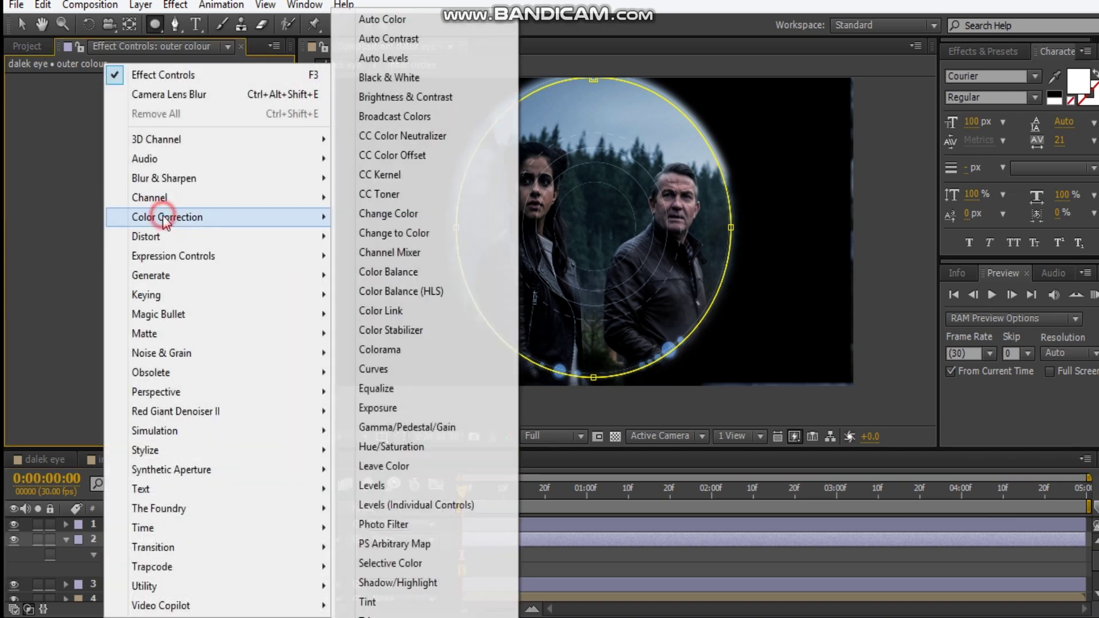
pyautogui.click(391, 369)
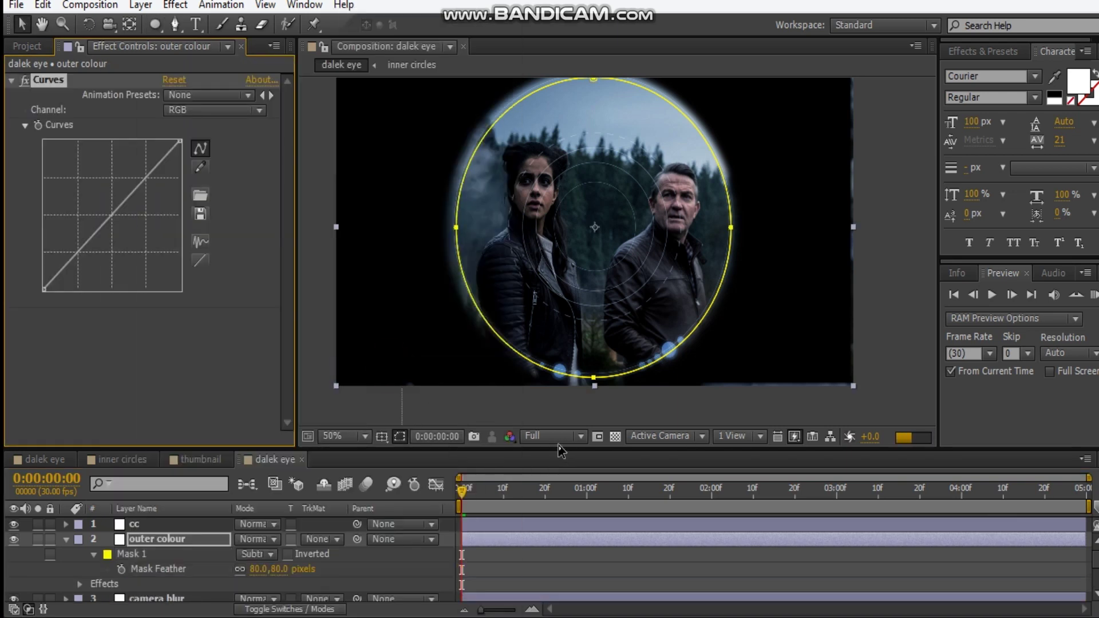
pyautogui.click(544, 438)
pyautogui.click(544, 442)
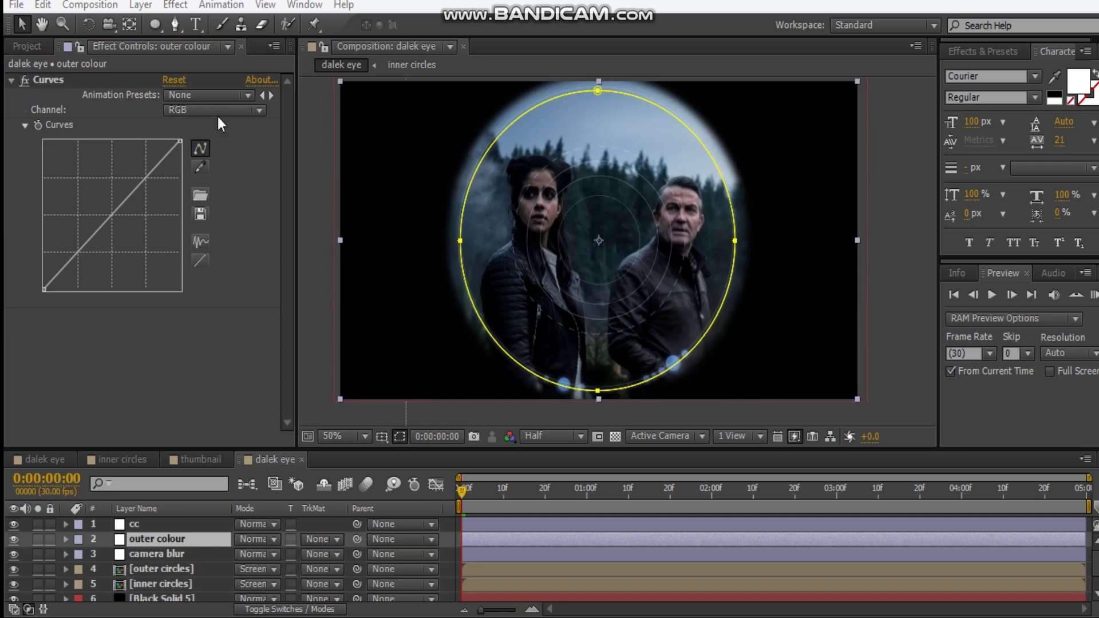
# Step: Pull the Red curve's midtones down, add a Blue curve point and lift the Green curve slightly
pyautogui.click(216, 110)
pyautogui.click(198, 148)
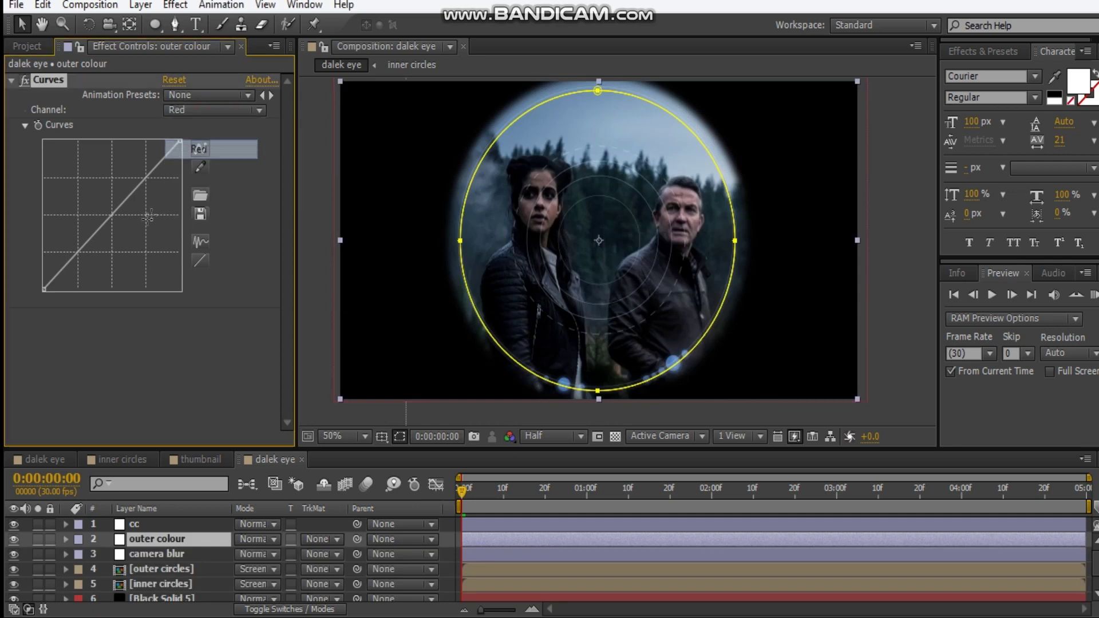
pyautogui.moveTo(115, 213); pyautogui.dragTo(119, 229)
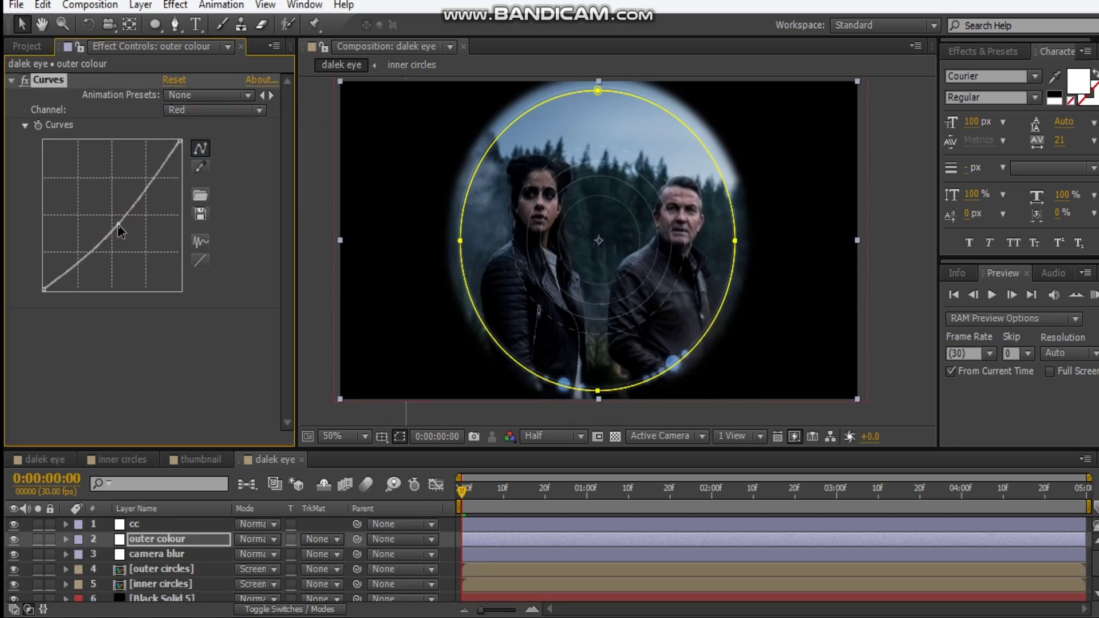
pyautogui.moveTo(118, 227); pyautogui.dragTo(119, 233)
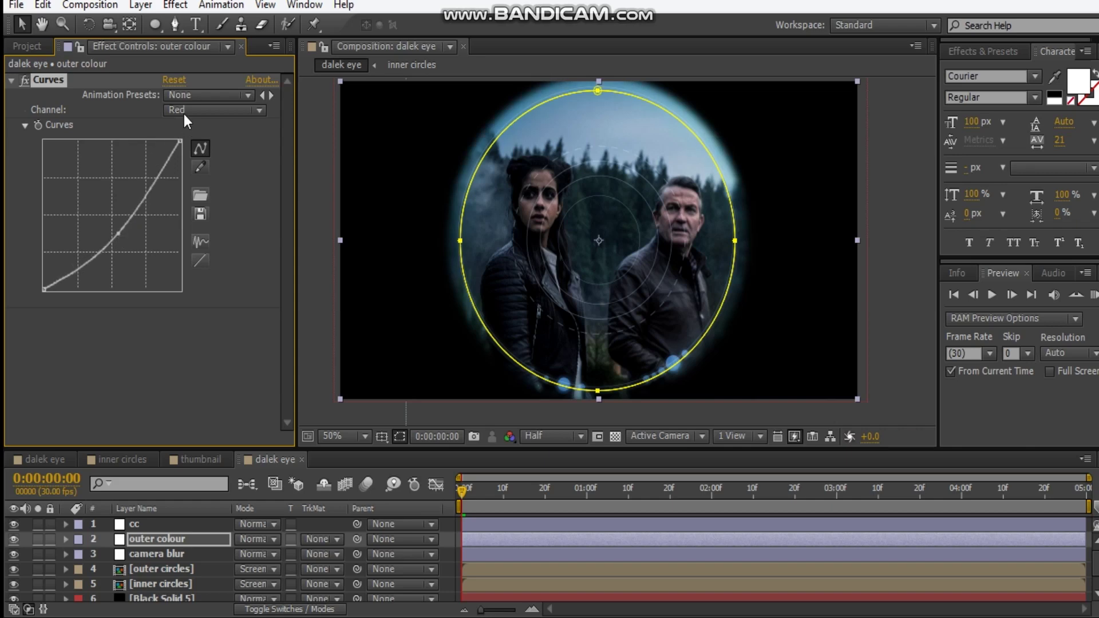
pyautogui.click(211, 110)
pyautogui.click(196, 182)
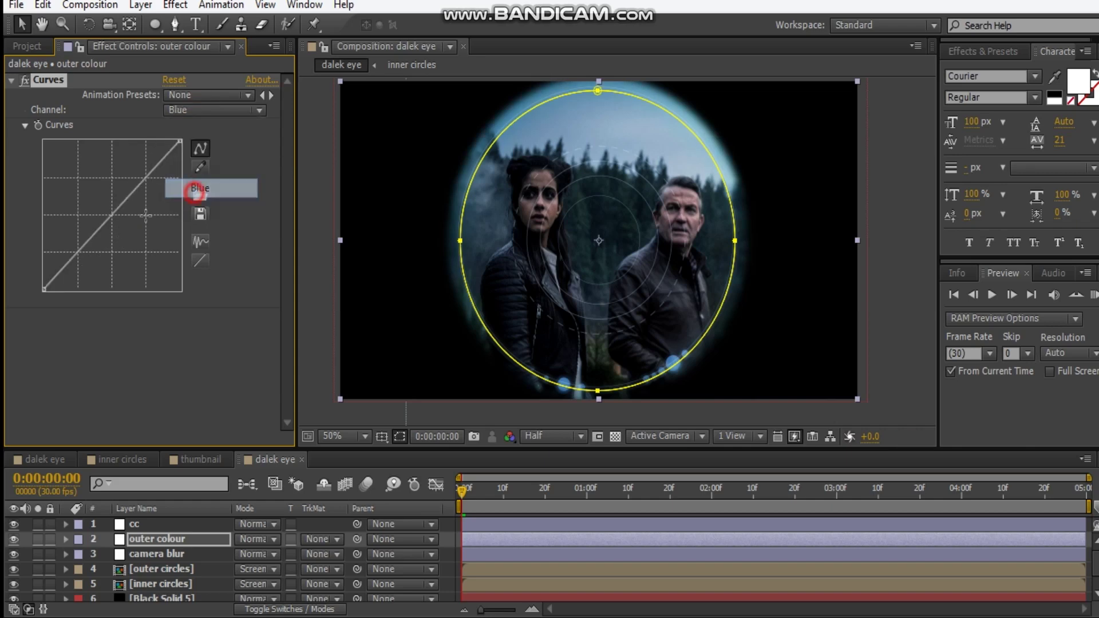
pyautogui.click(113, 215)
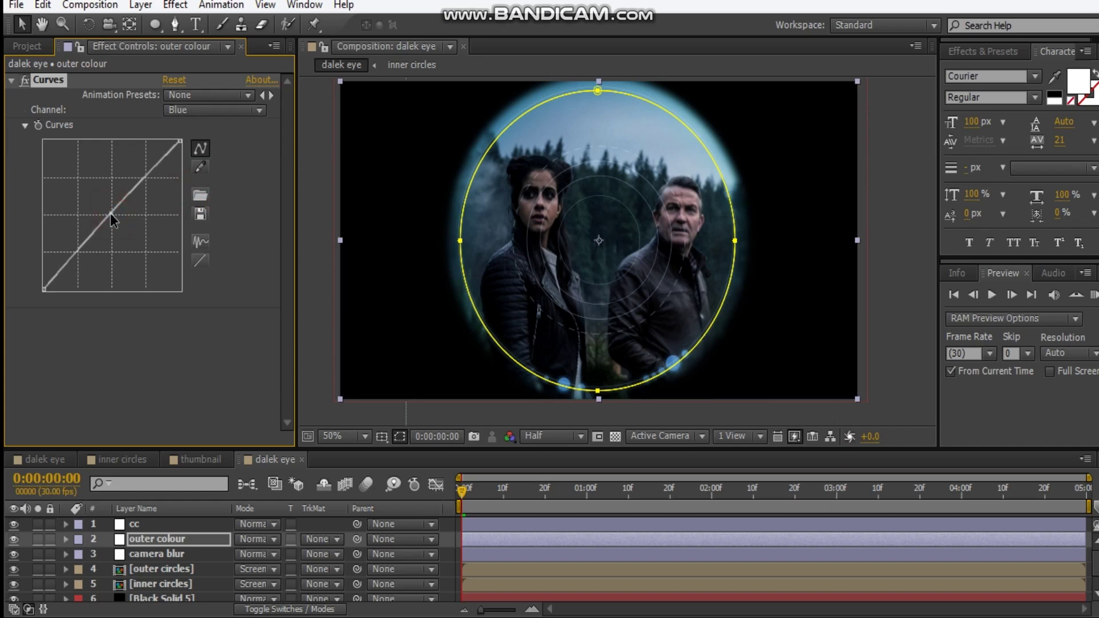
pyautogui.click(222, 111)
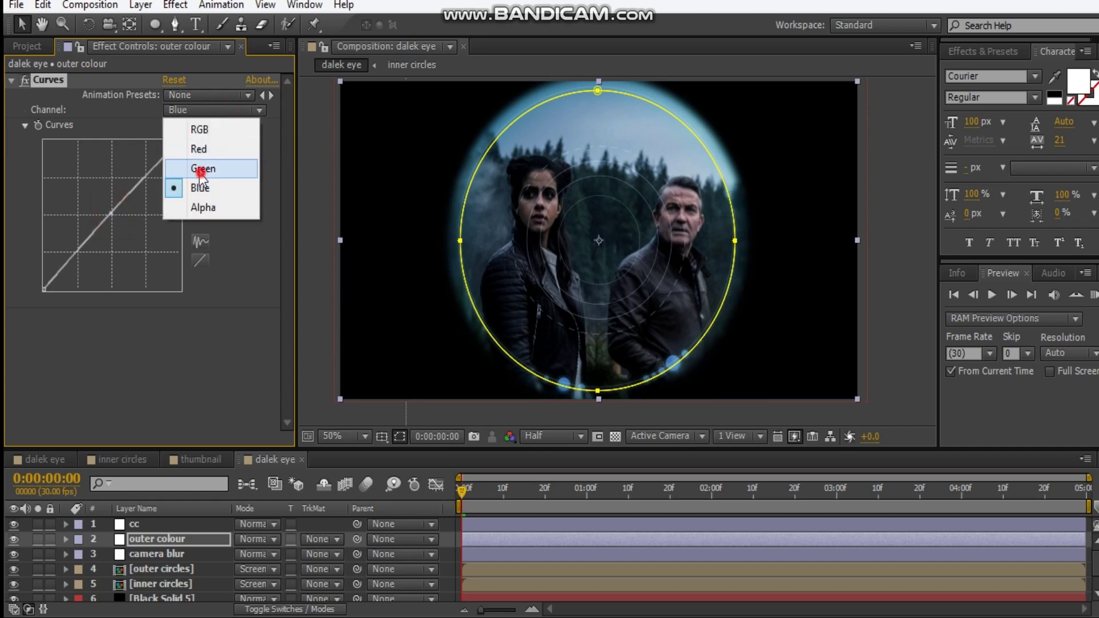
pyautogui.click(188, 162)
pyautogui.click(111, 219)
pyautogui.moveTo(107, 217); pyautogui.dragTo(105, 214)
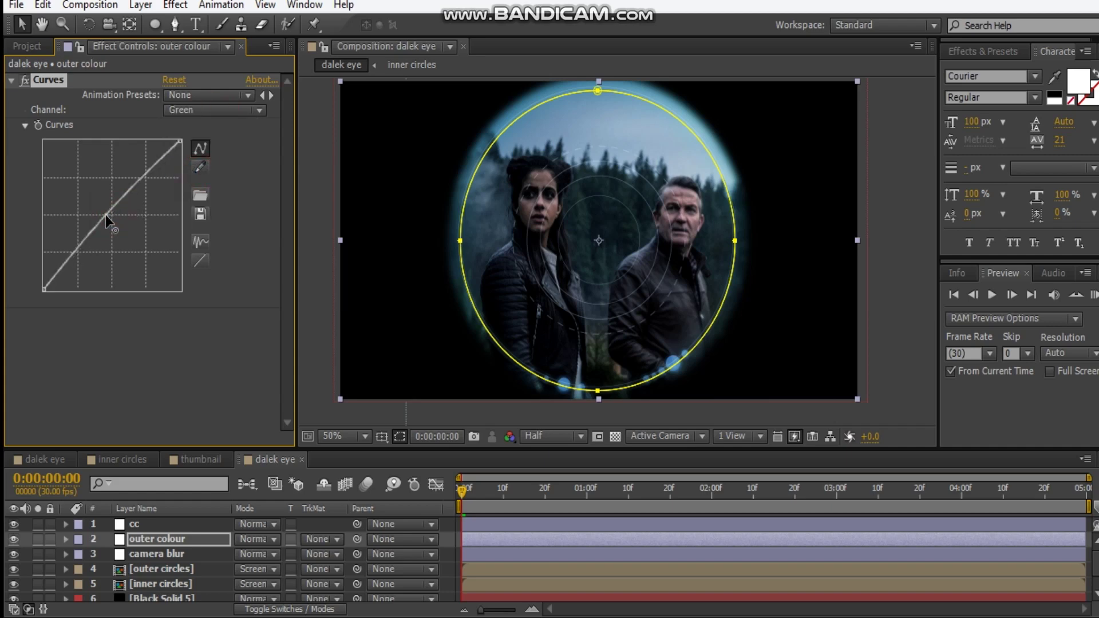
# Step: Lower the Red curve further, hide the mask outline, and nudge a Blue curve point
pyautogui.click(215, 111)
pyautogui.click(204, 148)
pyautogui.moveTo(118, 234); pyautogui.dragTo(121, 243)
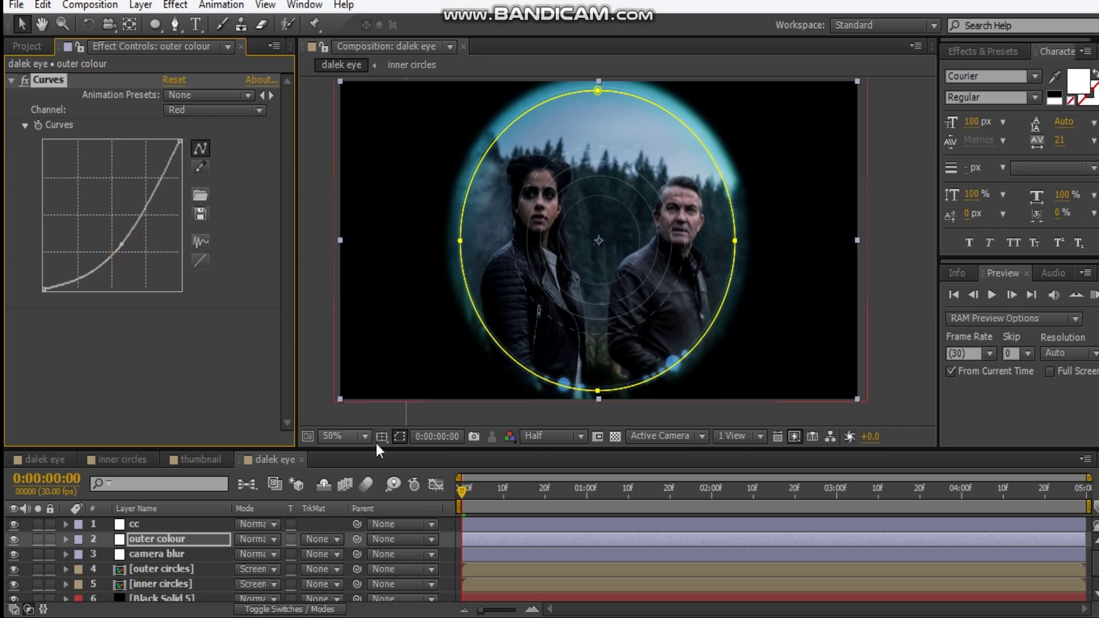
pyautogui.click(399, 437)
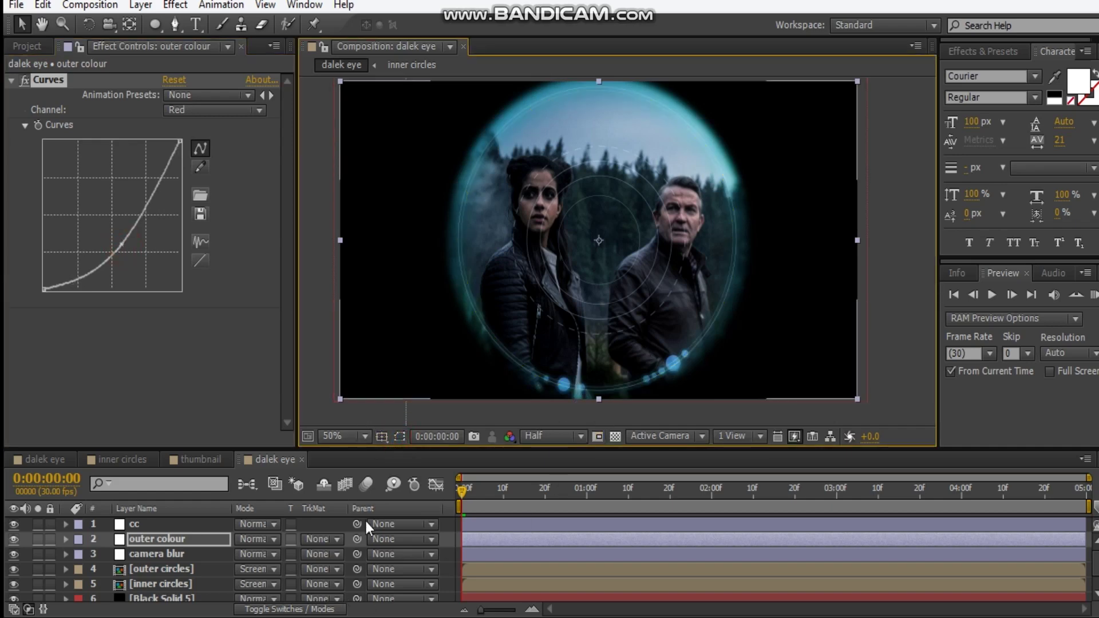
pyautogui.click(204, 109)
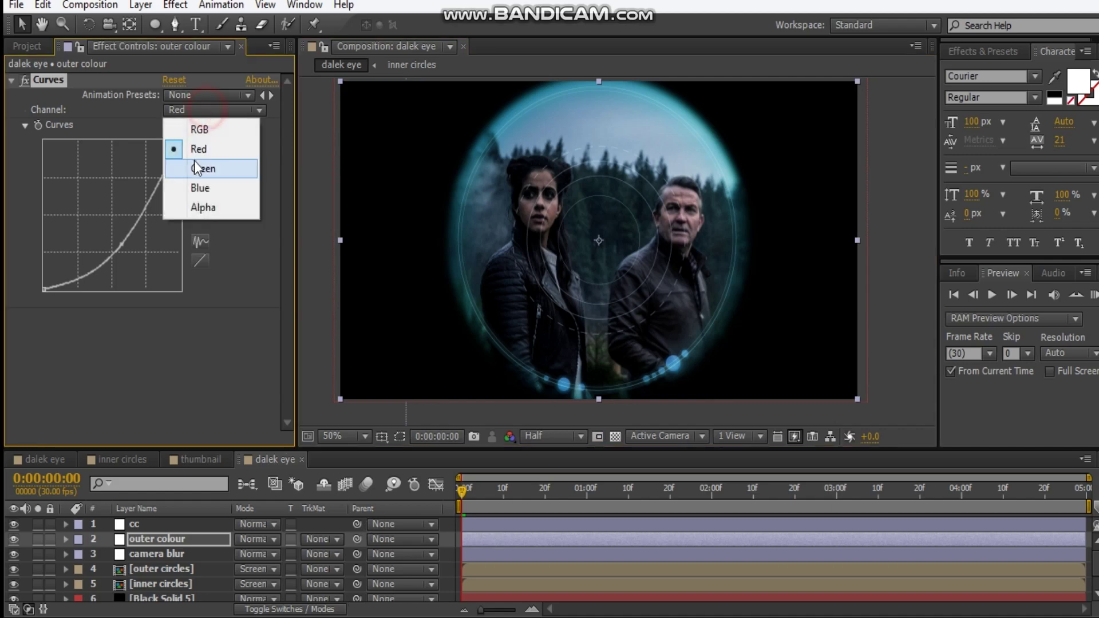
pyautogui.click(198, 183)
pyautogui.click(108, 215)
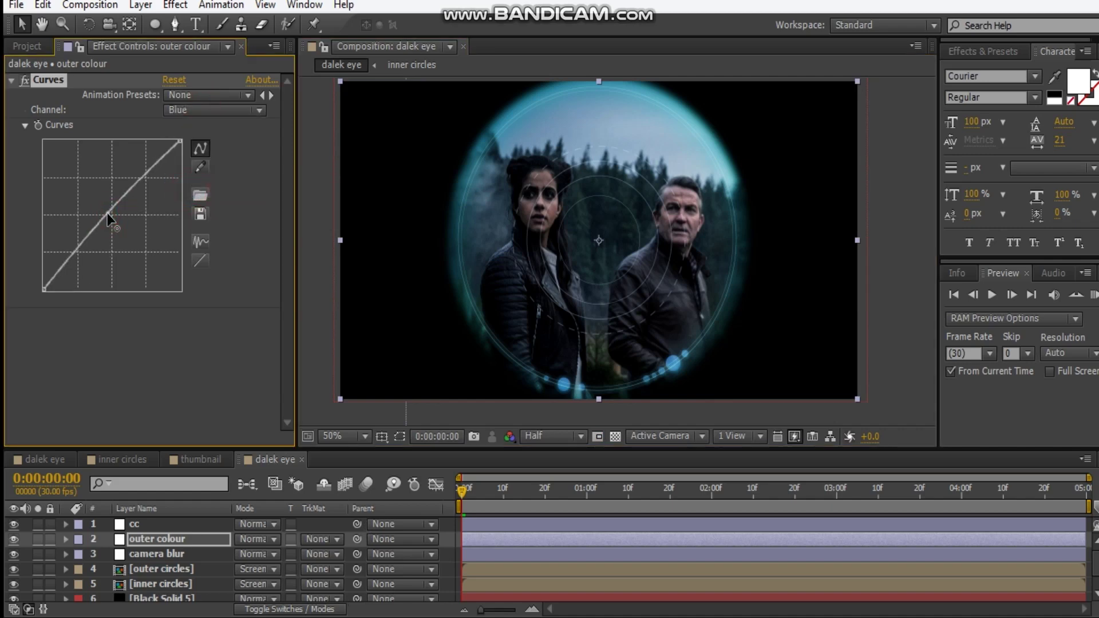
pyautogui.click(107, 213)
# Step: Raise the outer colour layer's Mask Feather to 137 pixels
pyautogui.click(177, 544)
pyautogui.press('f')
pyautogui.moveTo(277, 578); pyautogui.dragTo(304, 568)
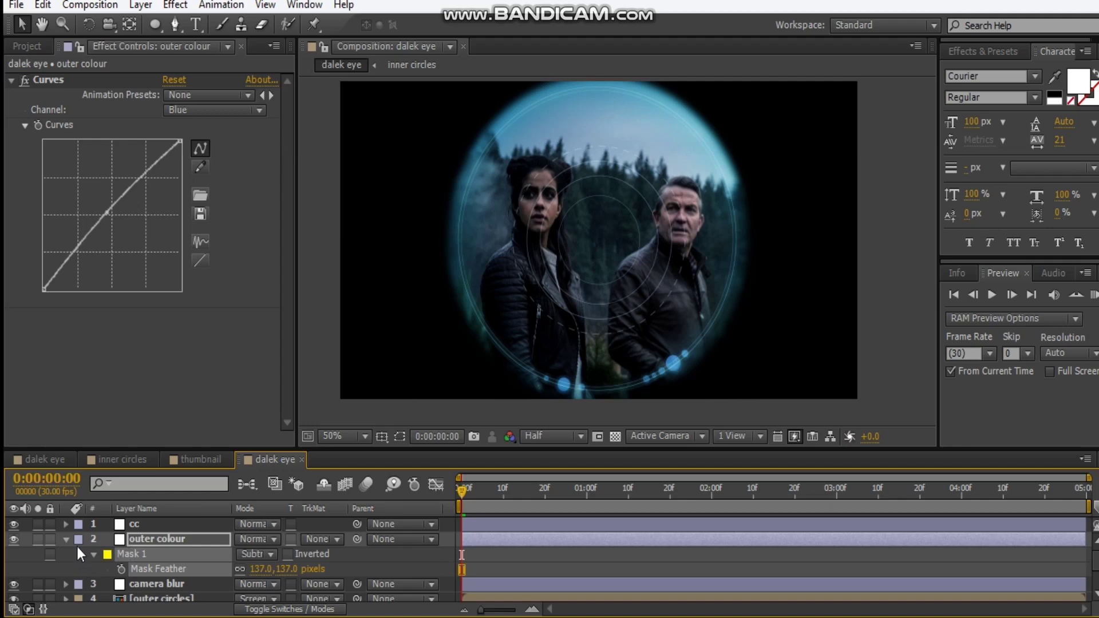
pyautogui.click(63, 538)
pyautogui.click(149, 523)
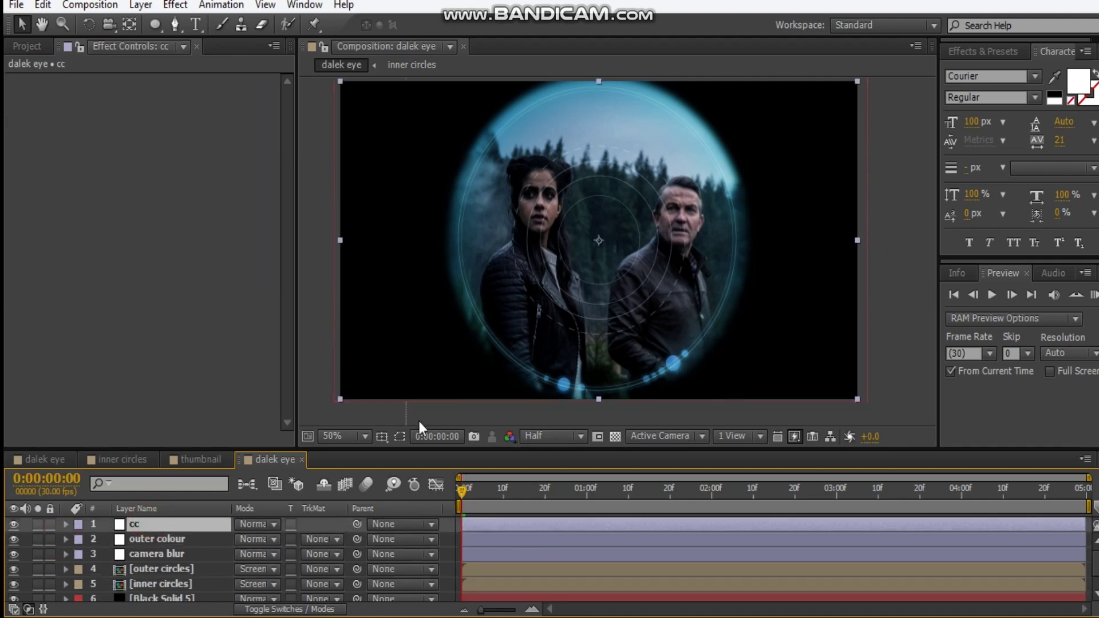
# Step: Add Tint, Curves and Glow effects to the cc layer
pyautogui.rightClick(141, 276)
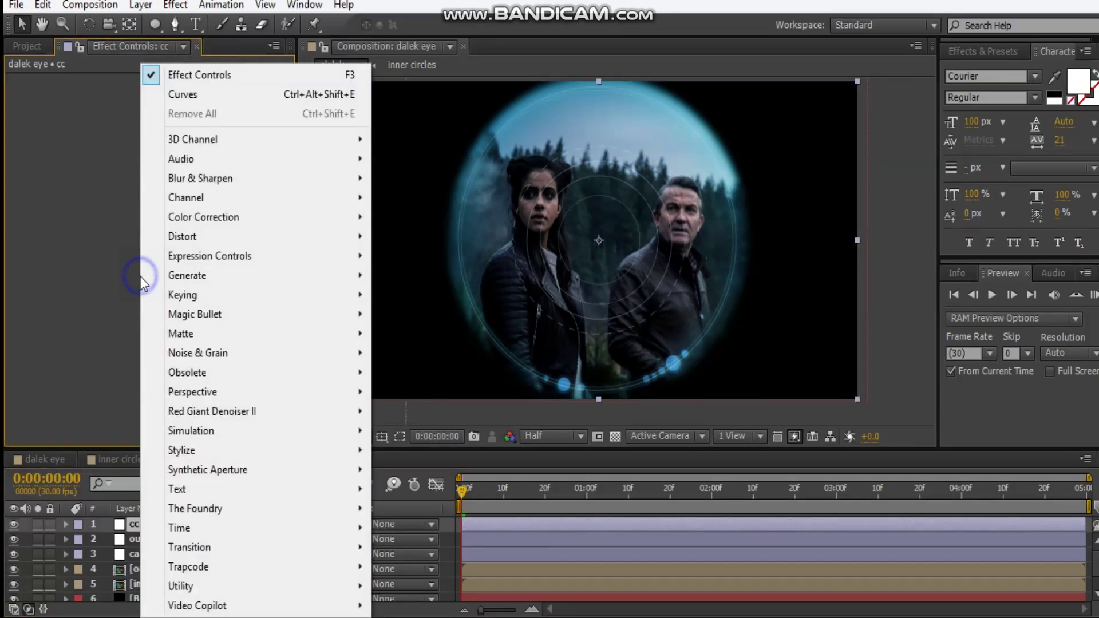
pyautogui.click(203, 218)
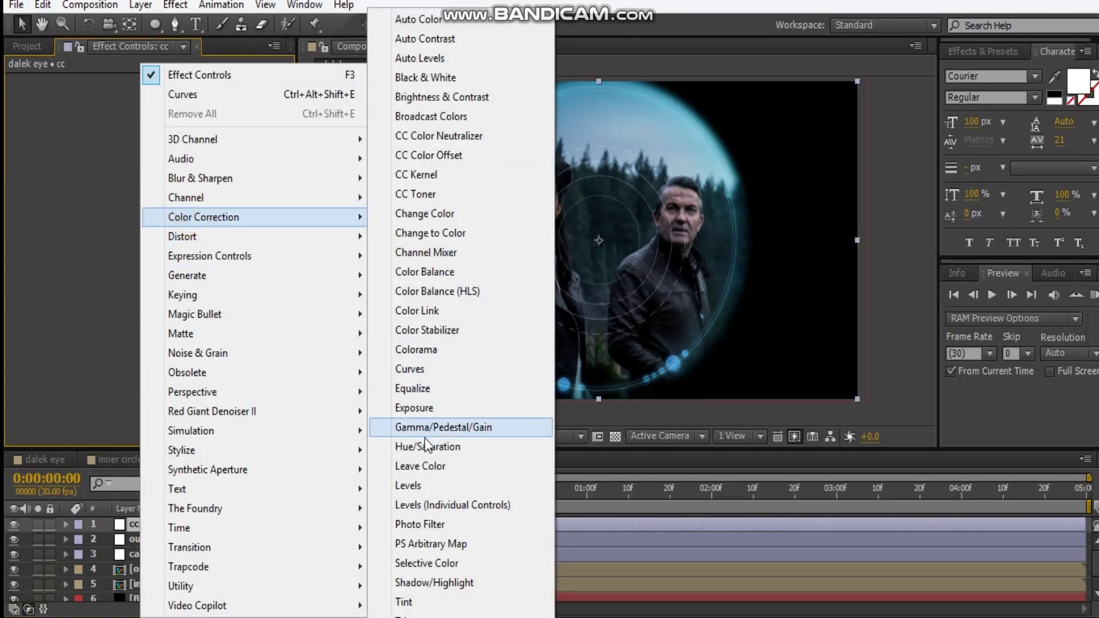
pyautogui.click(424, 601)
pyautogui.rightClick(151, 249)
pyautogui.click(245, 217)
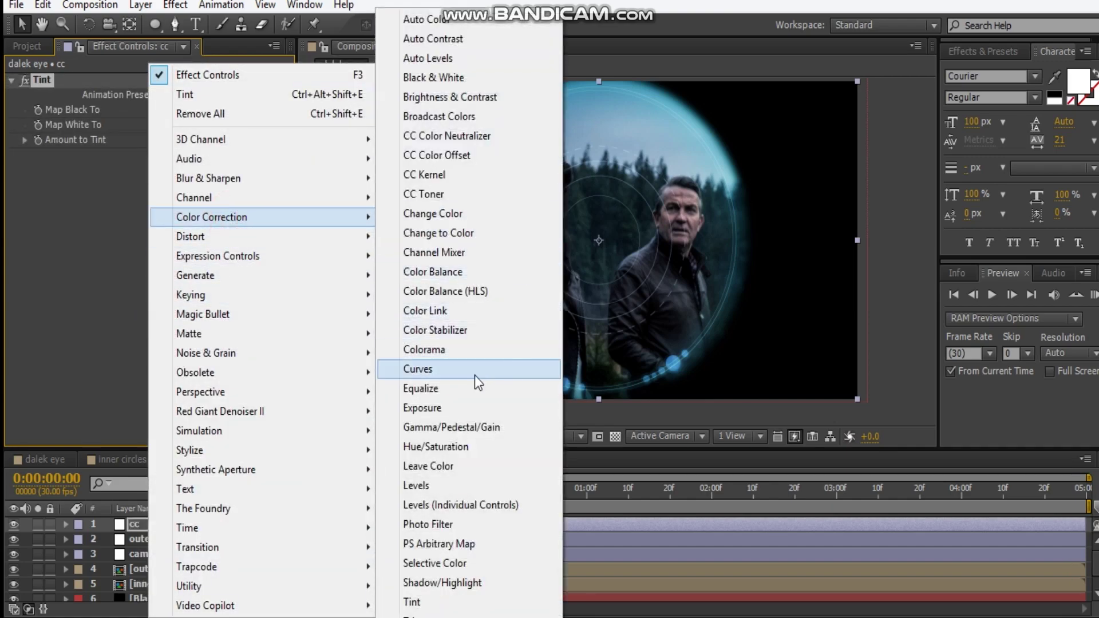
pyautogui.click(475, 374)
pyautogui.rightClick(125, 408)
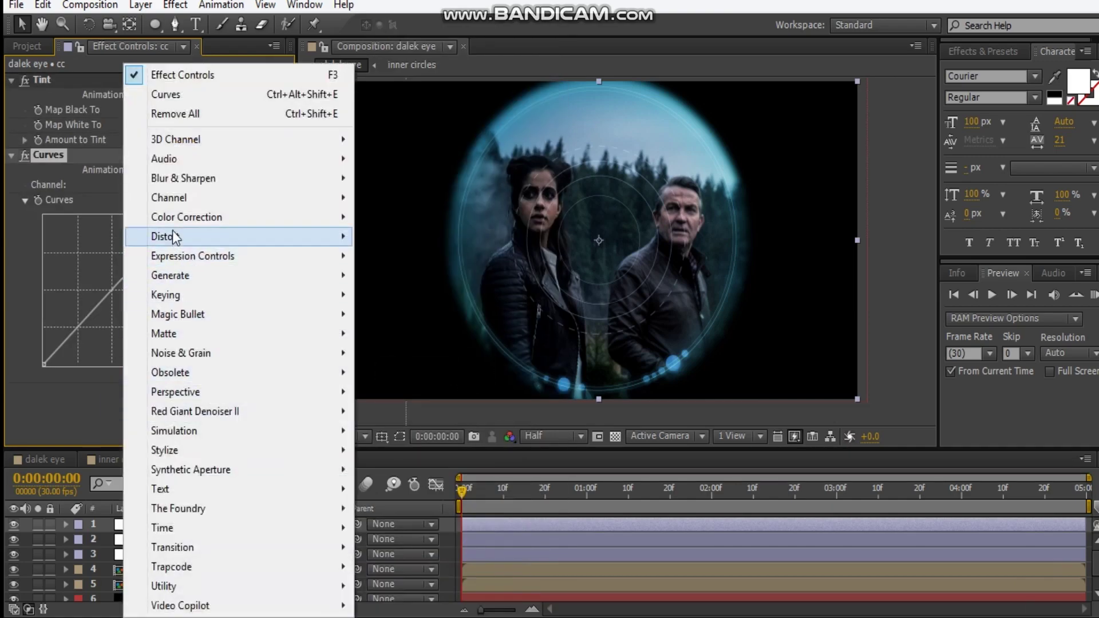
pyautogui.moveTo(233, 229)
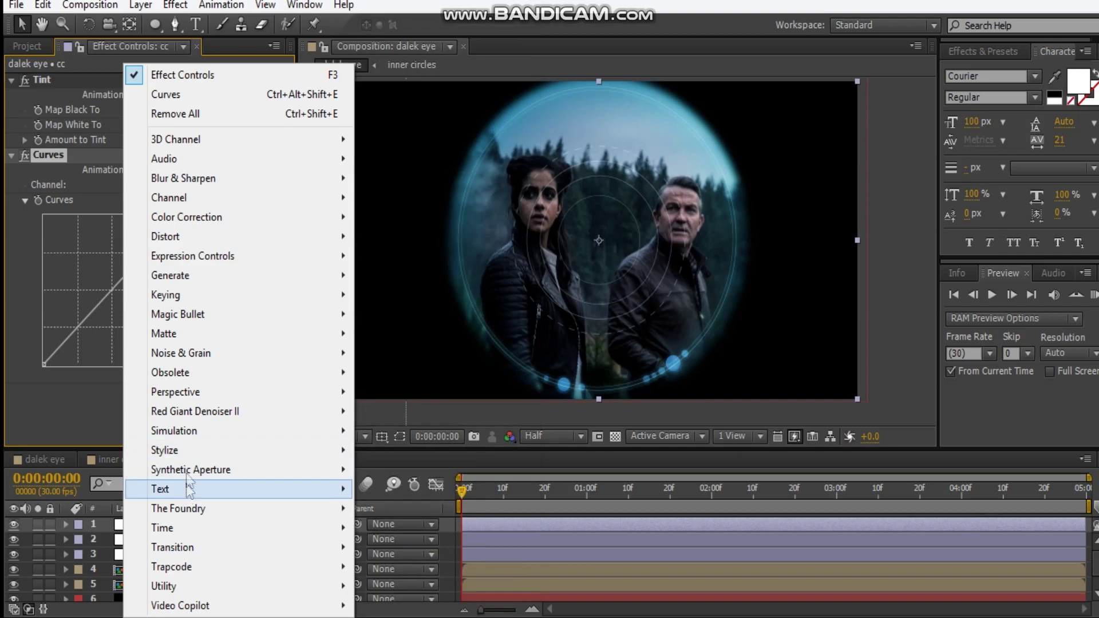
pyautogui.moveTo(205, 454)
pyautogui.click(427, 298)
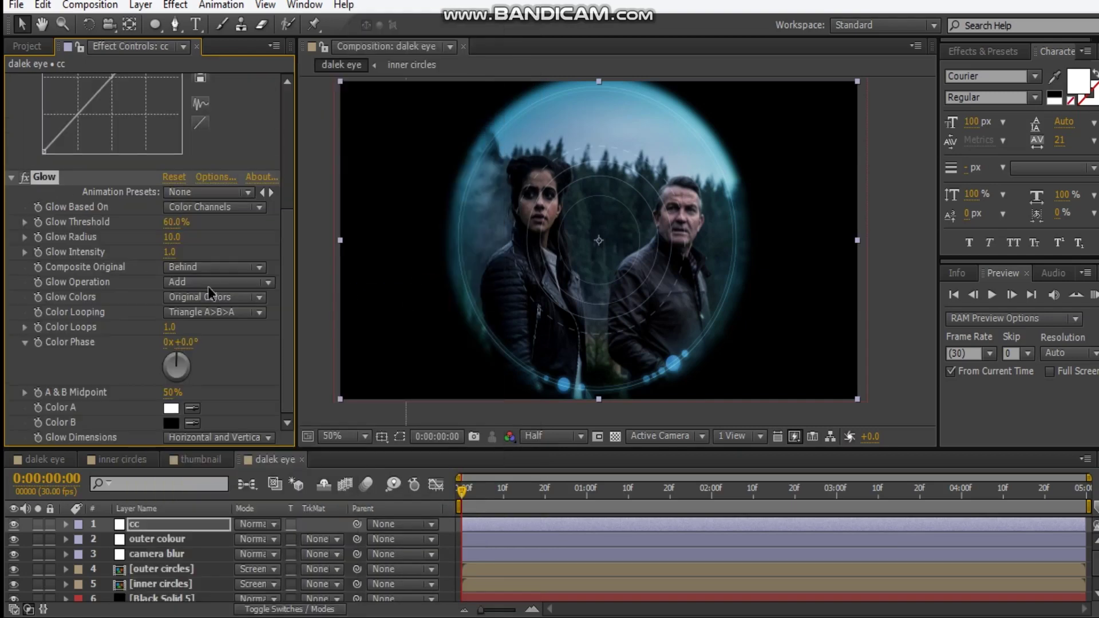
# Step: Temporarily disable Curves and Glow and start editing Amount to Tint
pyautogui.scroll(3, 85, 290)
pyautogui.click(24, 154)
pyautogui.click(24, 390)
pyautogui.click(174, 141)
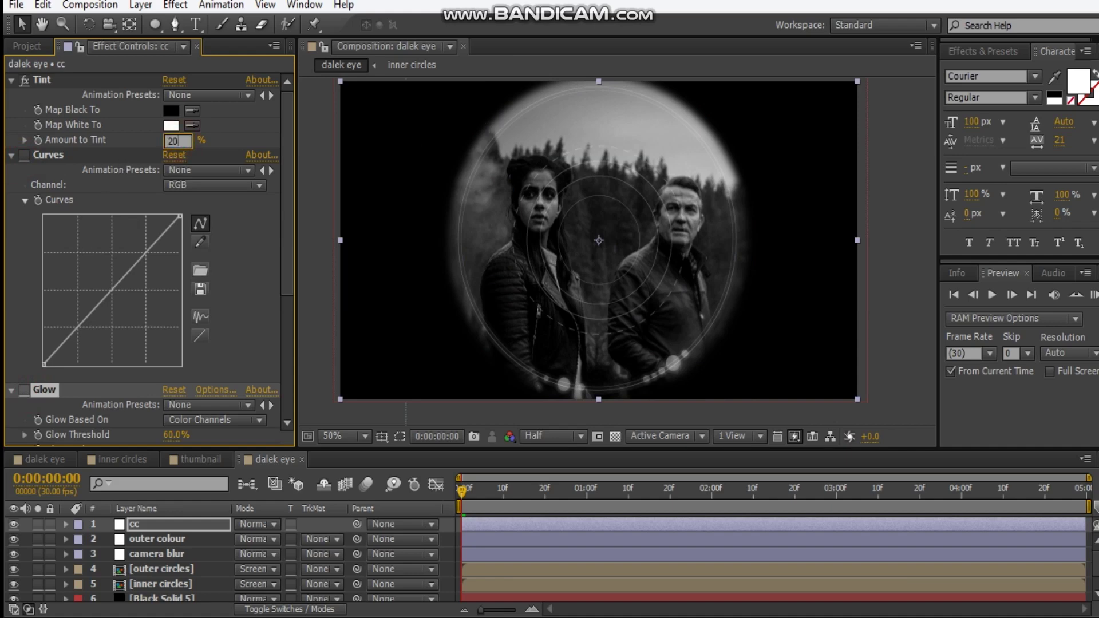
# Step: Set Amount to Tint to 20%, re-enable Curves and bend the RGB curve to deepen shadows
pyautogui.write('20')
pyautogui.press('Return')
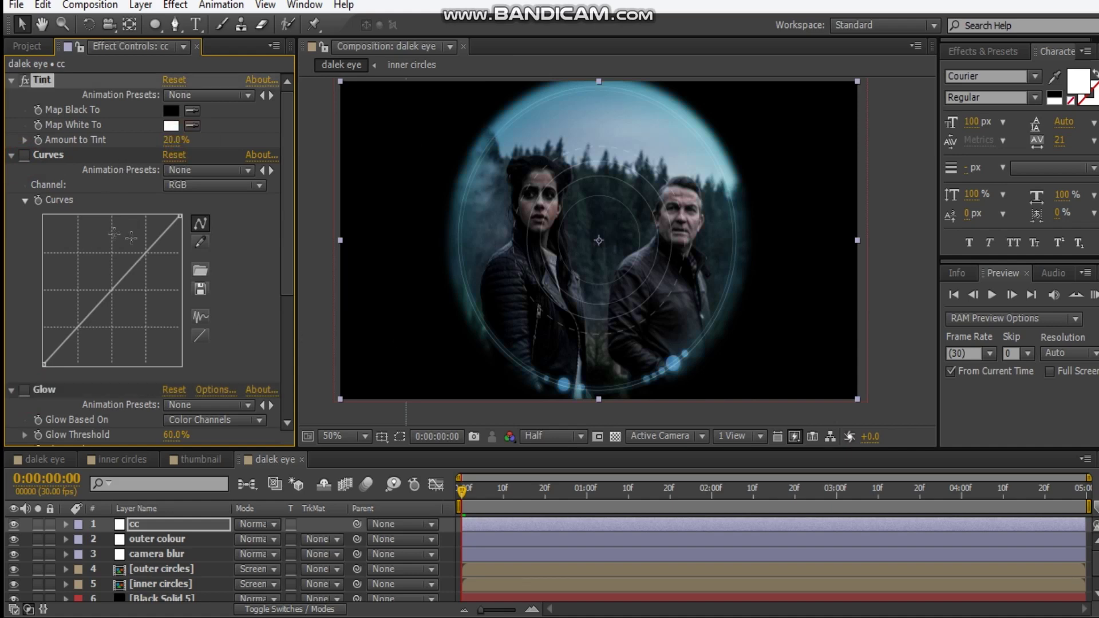
pyautogui.click(24, 154)
pyautogui.moveTo(68, 340); pyautogui.dragTo(98, 320)
pyautogui.click(87, 330)
pyautogui.click(100, 319)
pyautogui.click(136, 271)
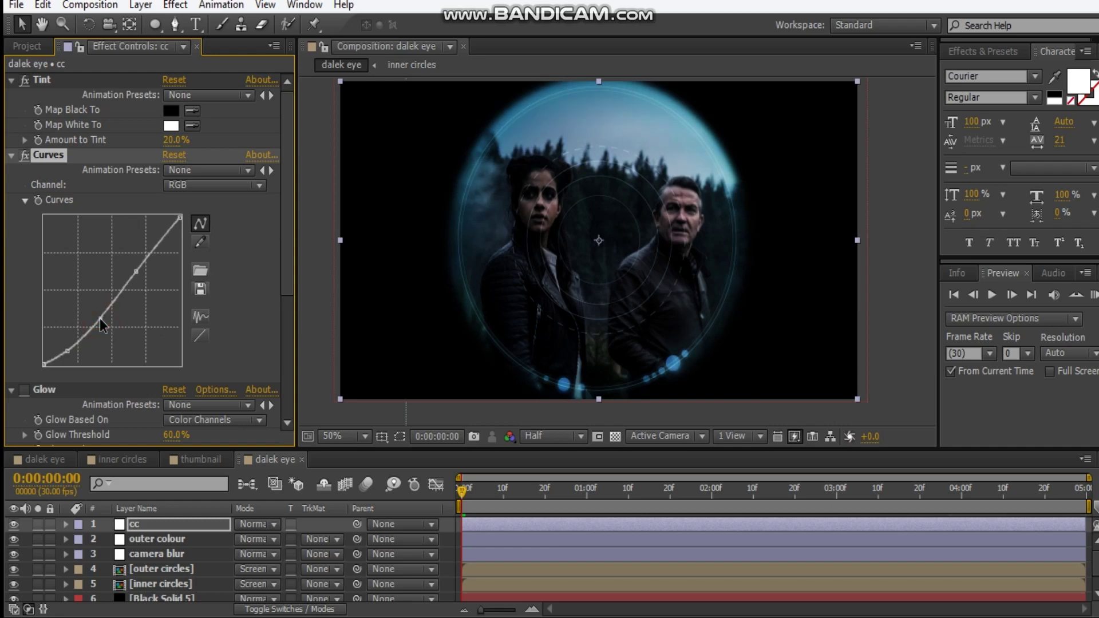
# Step: Check the Red channel, add a point on the Blue curve, then collapse Curves and Tint
pyautogui.click(196, 186)
pyautogui.click(198, 224)
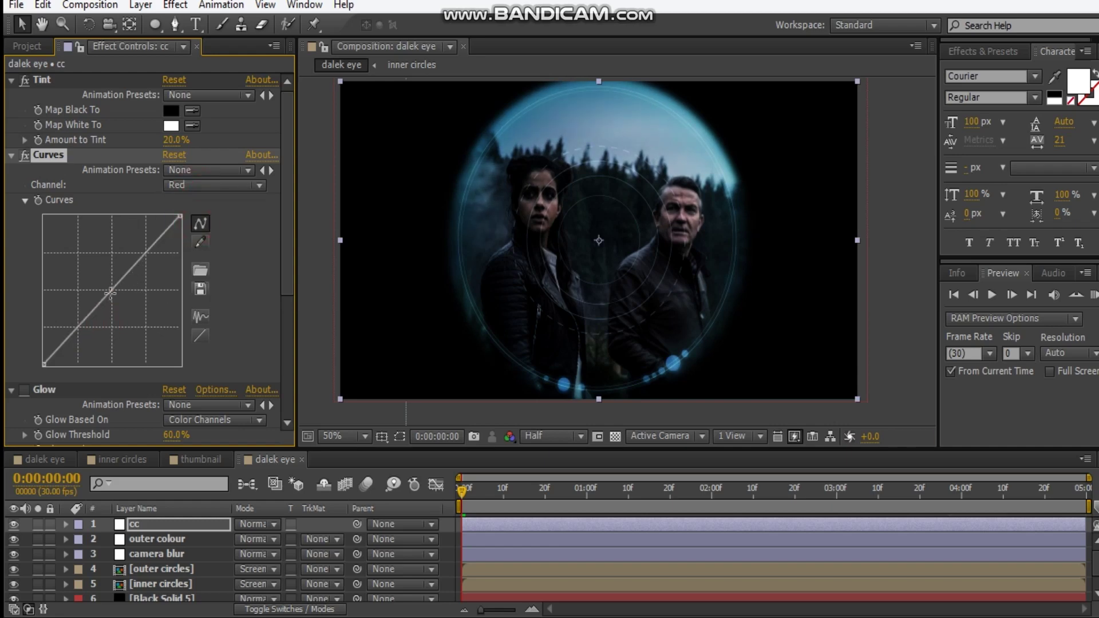
pyautogui.click(181, 186)
pyautogui.click(190, 264)
pyautogui.click(109, 292)
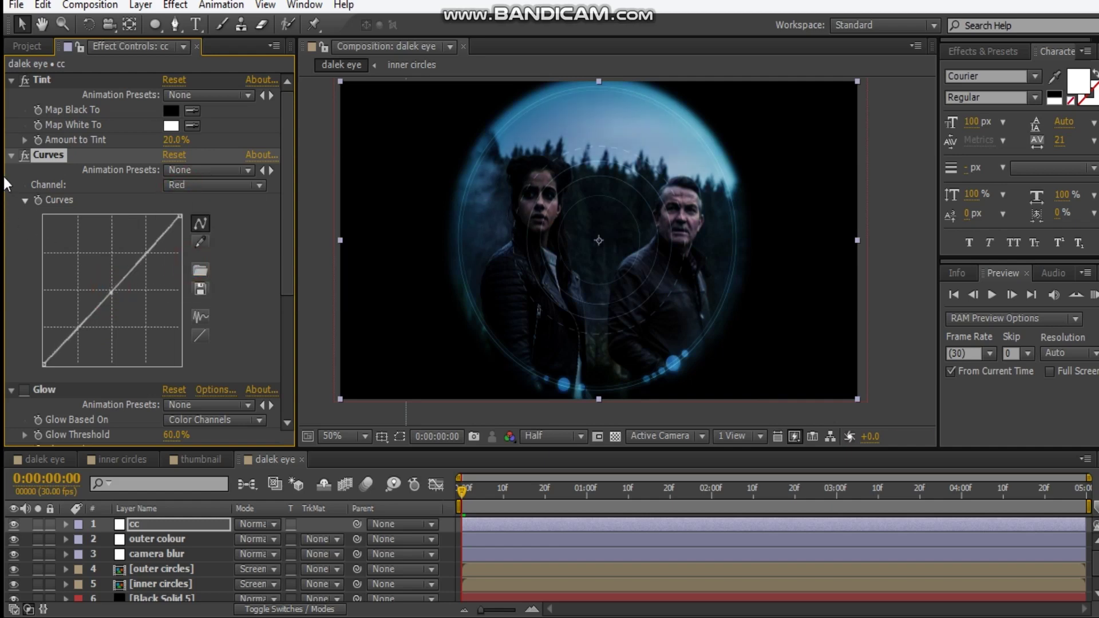
pyautogui.click(12, 155)
pyautogui.click(11, 81)
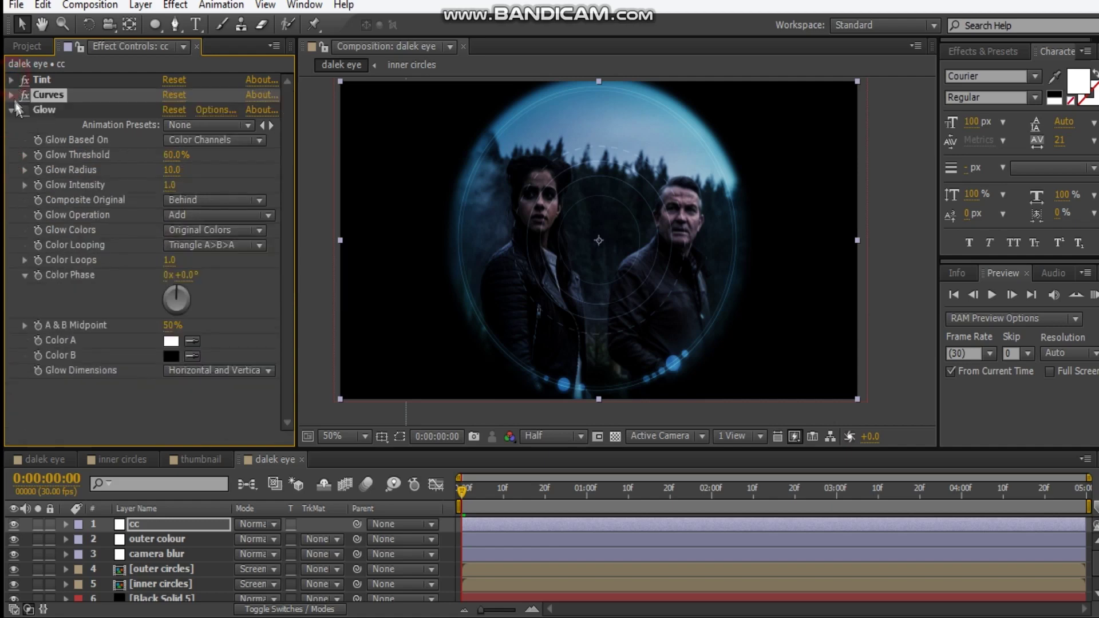
# Step: Turn the cc layer's Glow back on with Intensity 0.2, Radius 116 and Threshold 65%
pyautogui.click(25, 110)
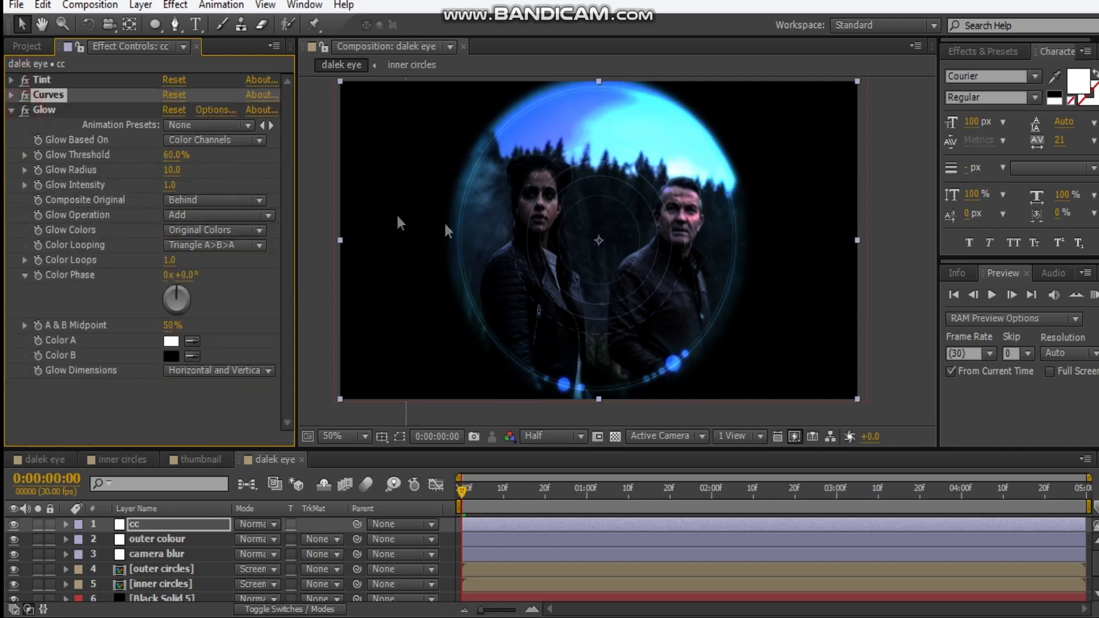
pyautogui.moveTo(170, 185); pyautogui.dragTo(157, 187)
pyautogui.write('0.2')
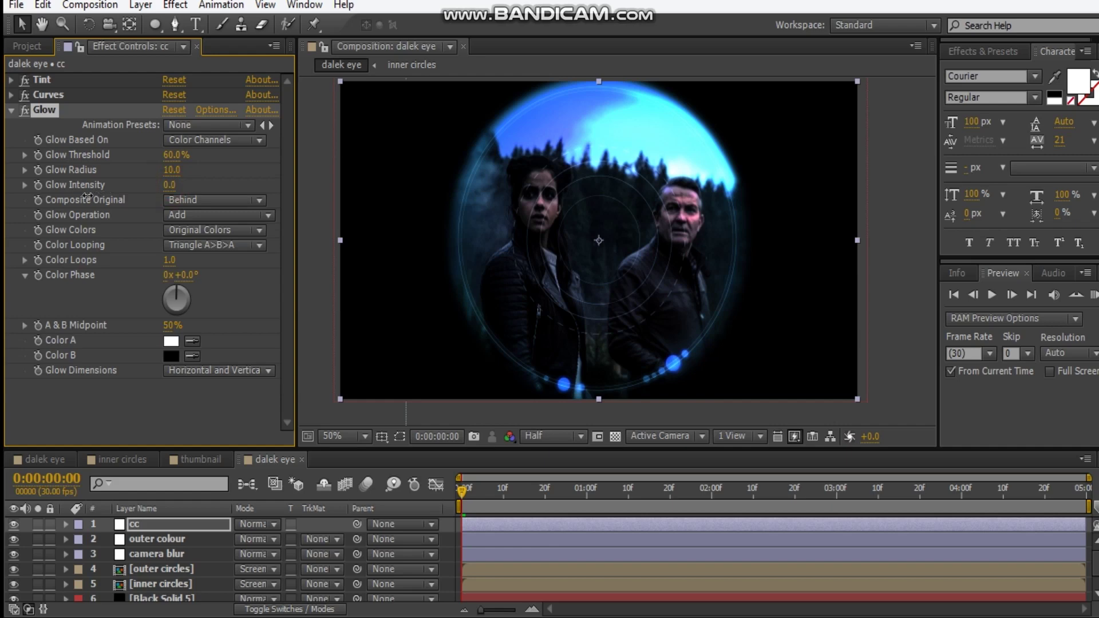
pyautogui.press('Return')
pyautogui.moveTo(167, 170); pyautogui.dragTo(247, 170)
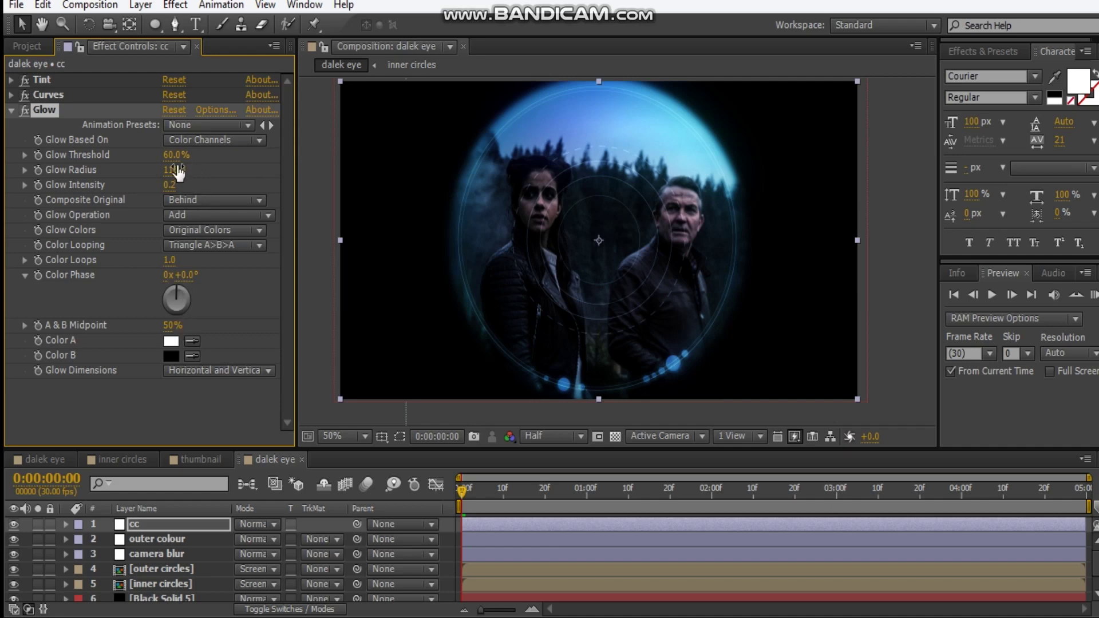
pyautogui.moveTo(174, 155); pyautogui.dragTo(145, 155)
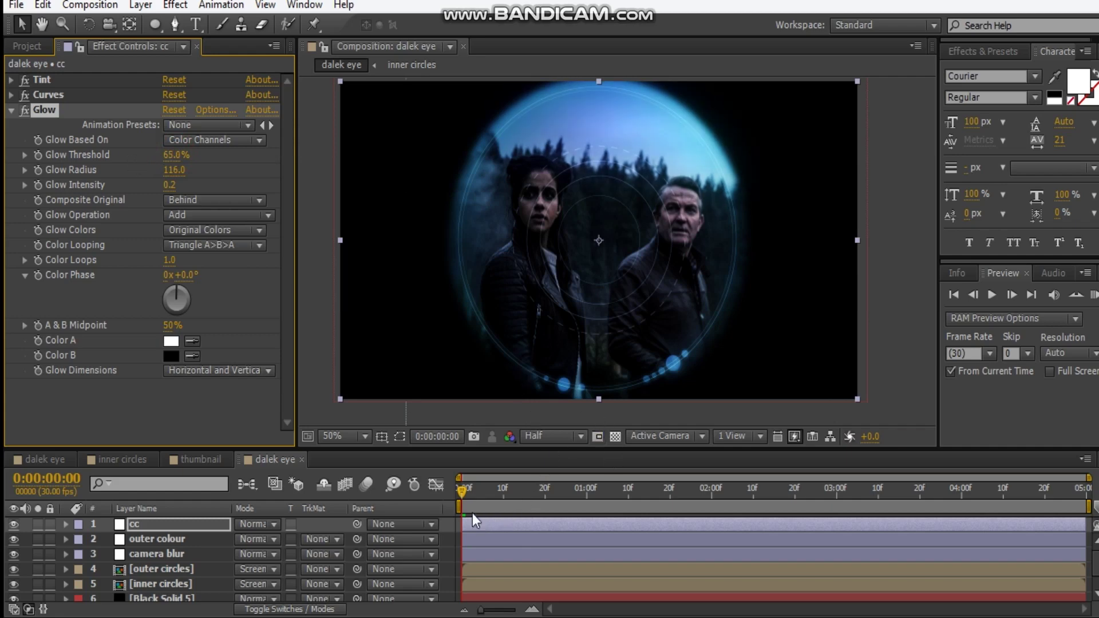
pyautogui.press('space')
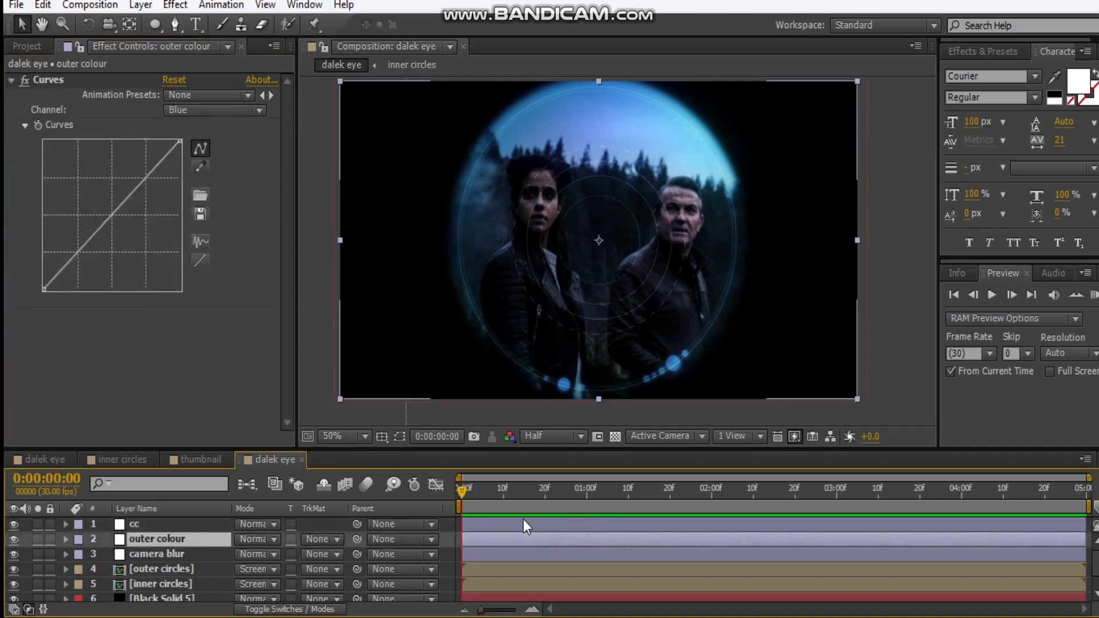
pyautogui.press('space')
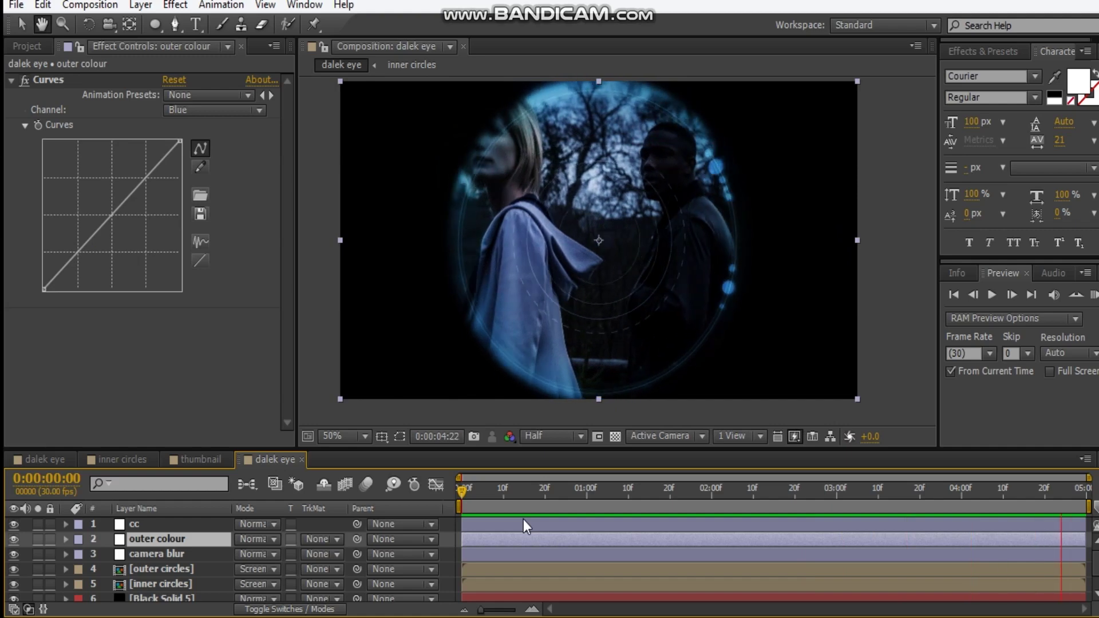
pyautogui.click(622, 504)
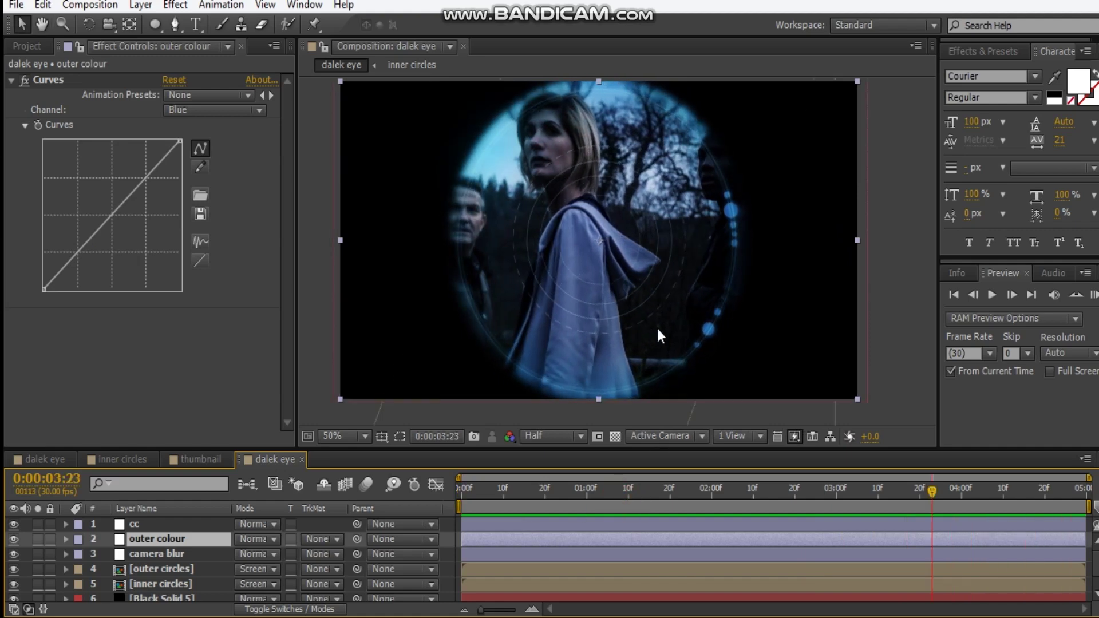
pyautogui.press('.')
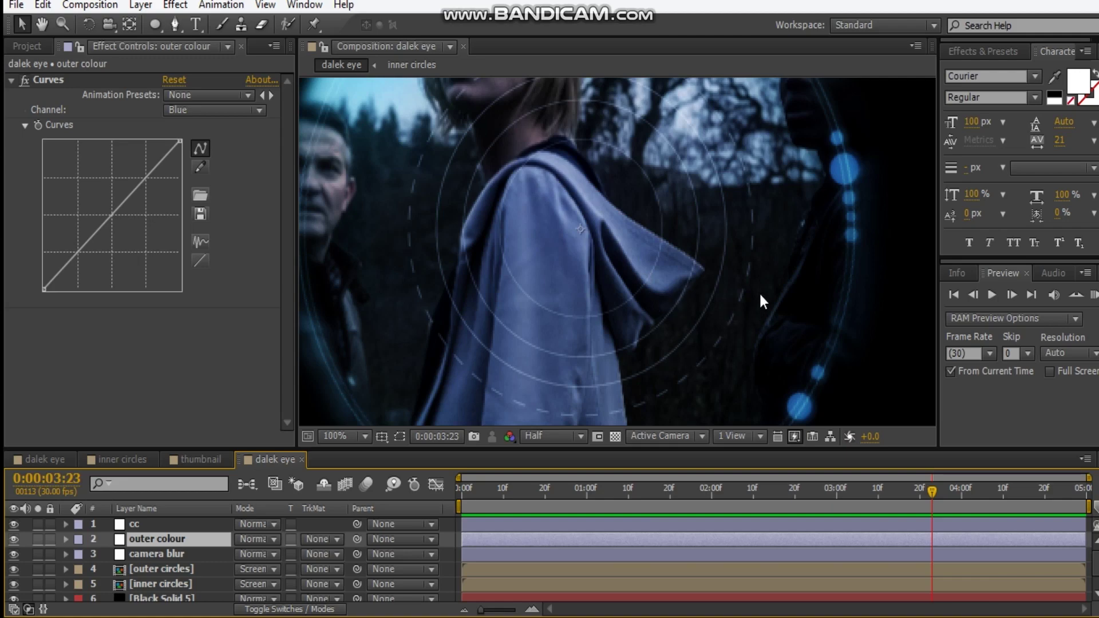
pyautogui.scroll(-1, 760, 294)
pyautogui.moveTo(926, 498); pyautogui.dragTo(402, 508)
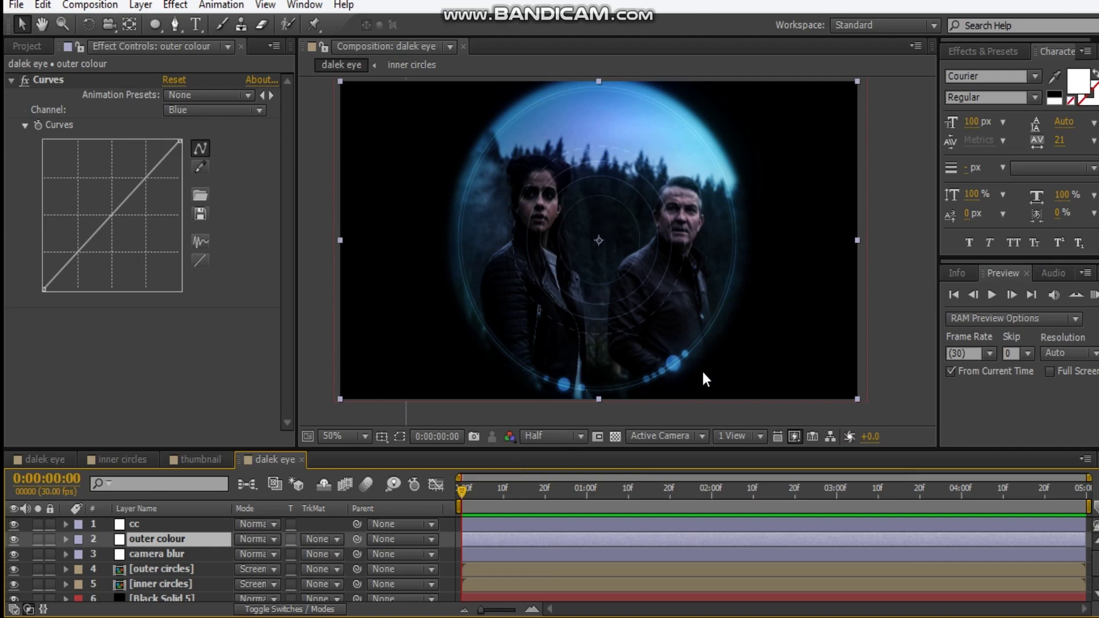